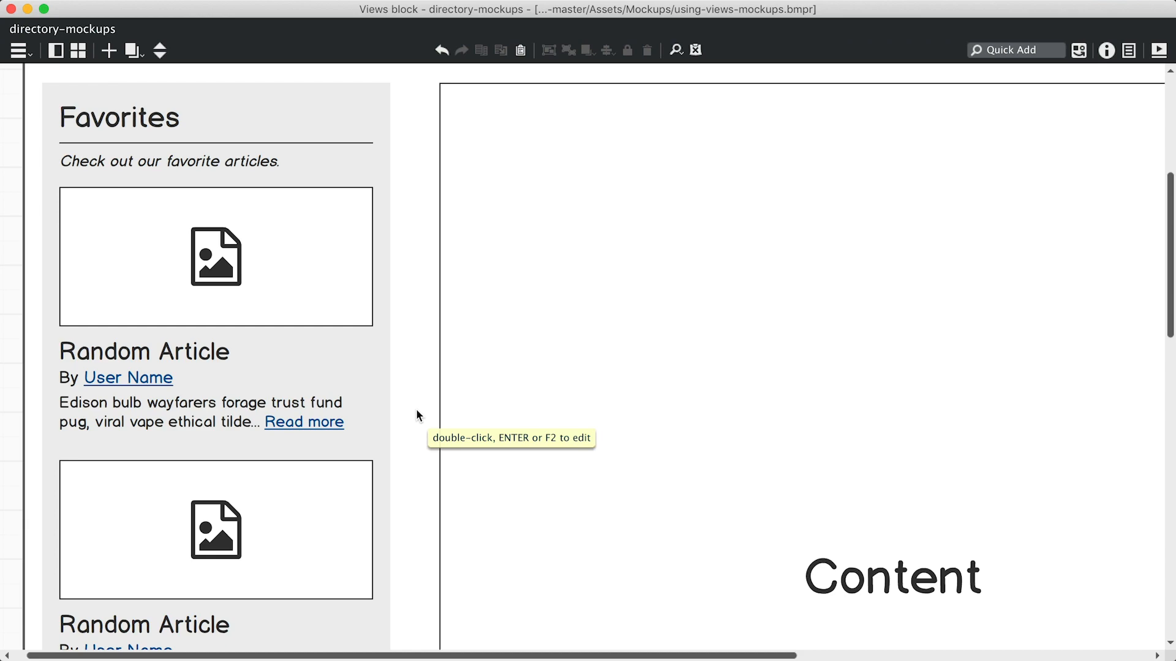
Step: Switch to the Favorites block view in Firefox and expand the style settings of the Content: Title field
{"action": "key", "text": "super+Tab"}
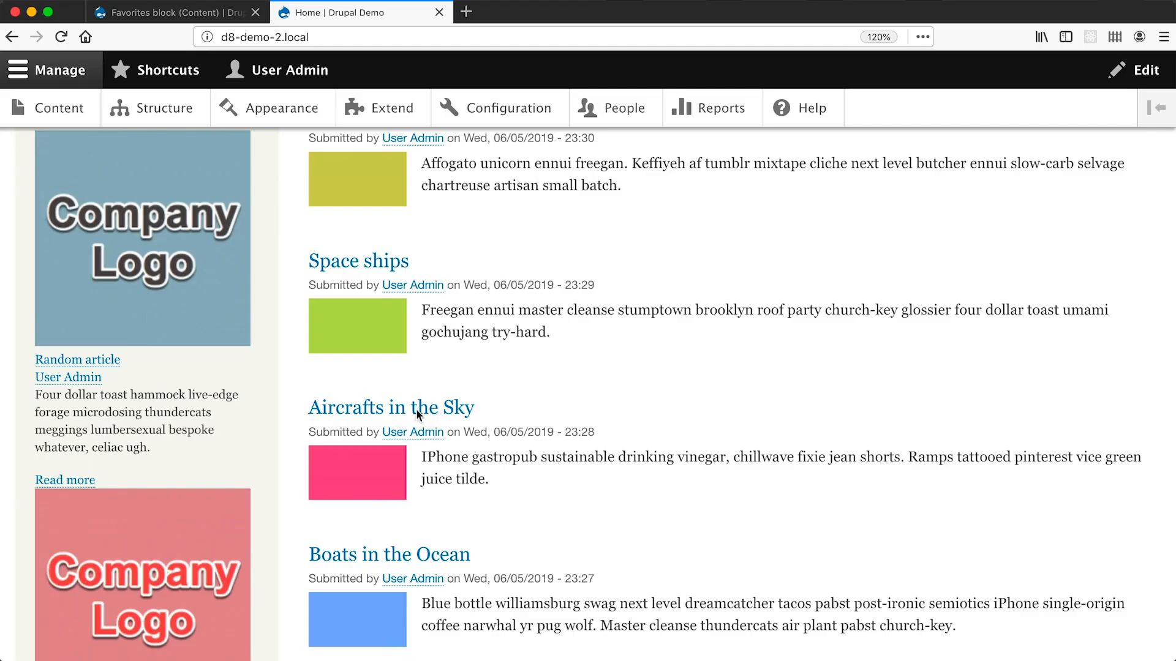
{"action": "left_click", "coordinate": [178, 12]}
{"action": "scroll", "coordinate": [236, 353], "scroll_direction": "down", "scroll_amount": 5}
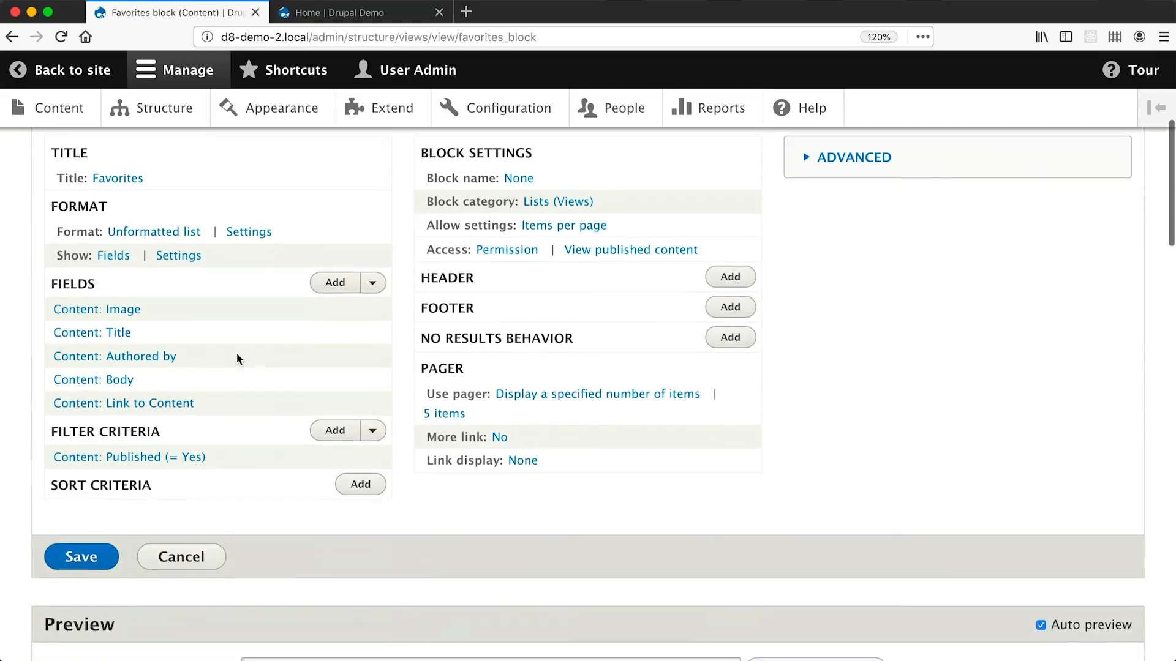
{"action": "left_click", "coordinate": [110, 331]}
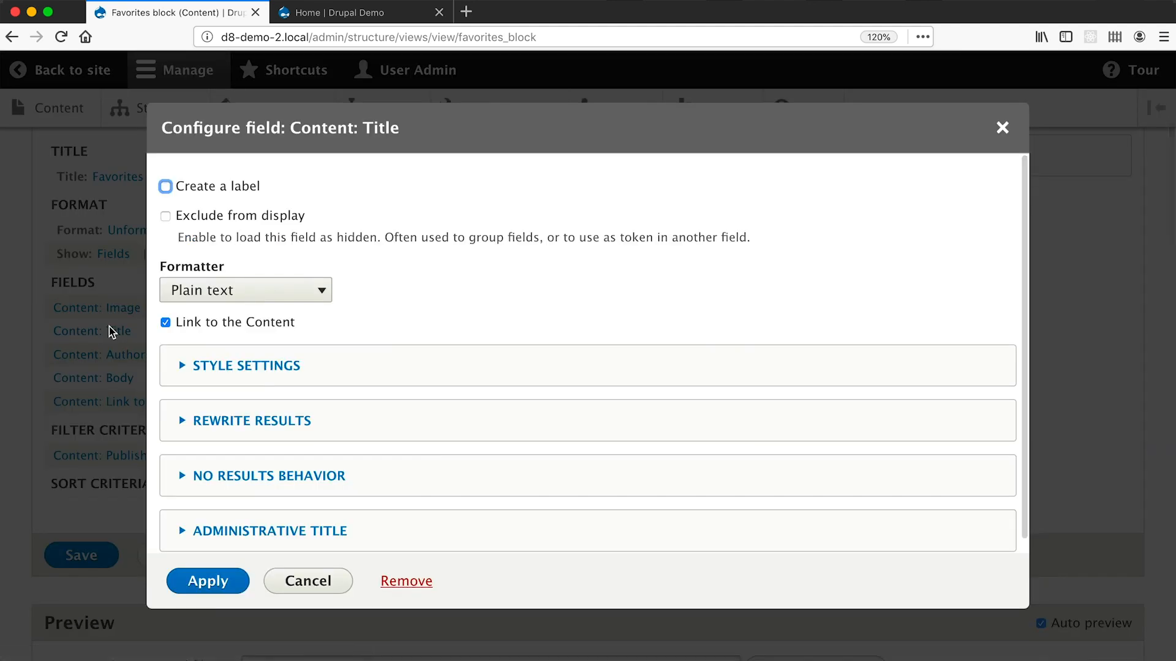
{"action": "left_click", "coordinate": [258, 373]}
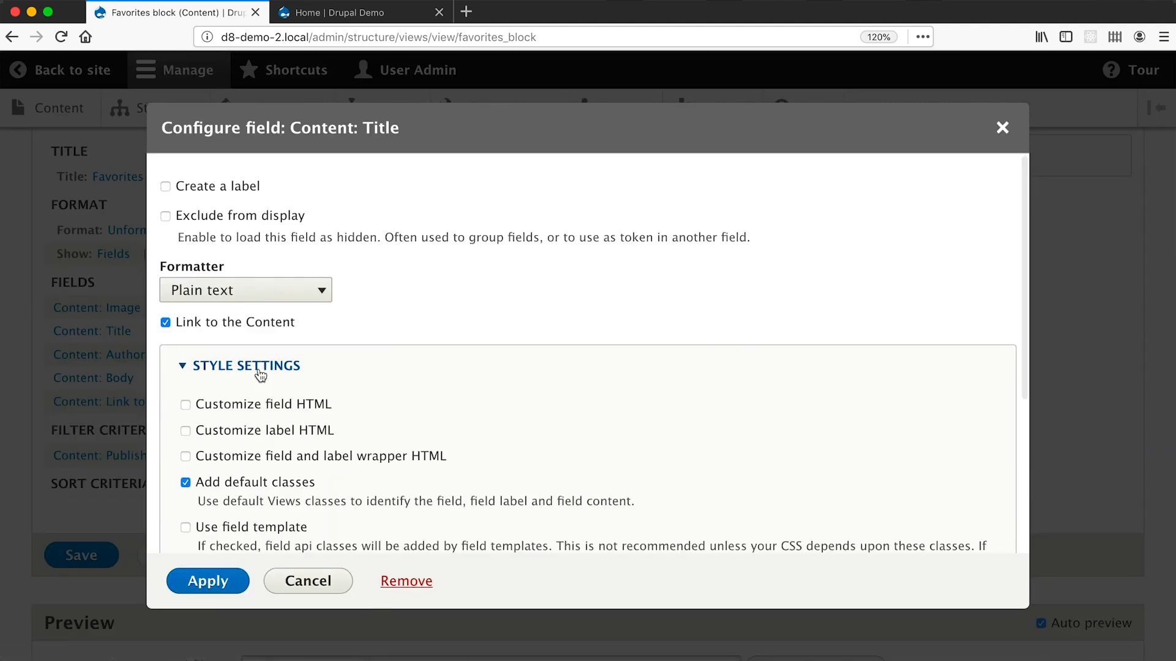
Step: Enable custom field HTML for the Title field, set its HTML element to H3, and apply the configuration
{"action": "scroll", "coordinate": [262, 375], "scroll_direction": "down", "scroll_amount": 2}
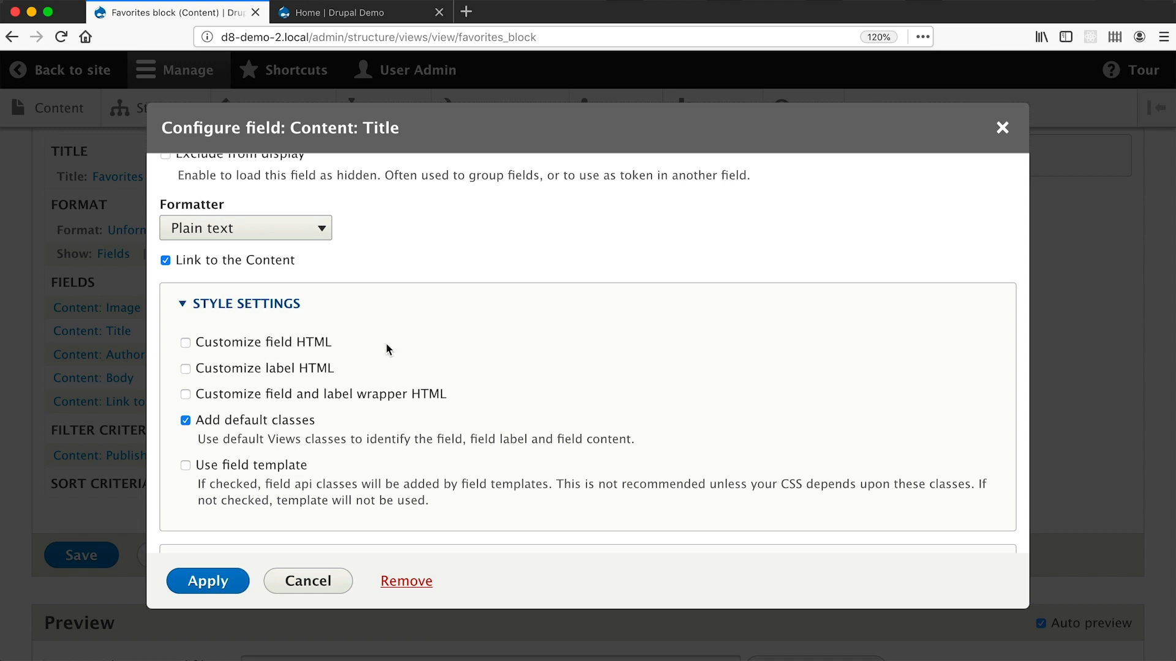
{"action": "left_click", "coordinate": [282, 343]}
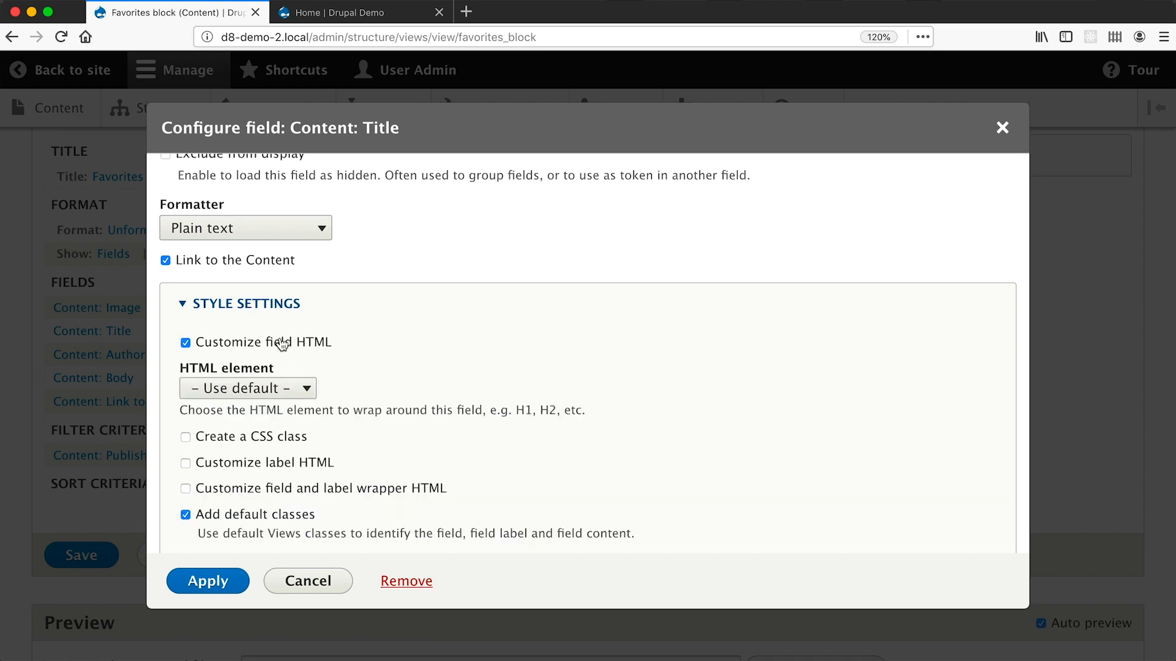
{"action": "scroll", "coordinate": [281, 342], "scroll_direction": "down", "scroll_amount": 3}
{"action": "left_click", "coordinate": [291, 257]}
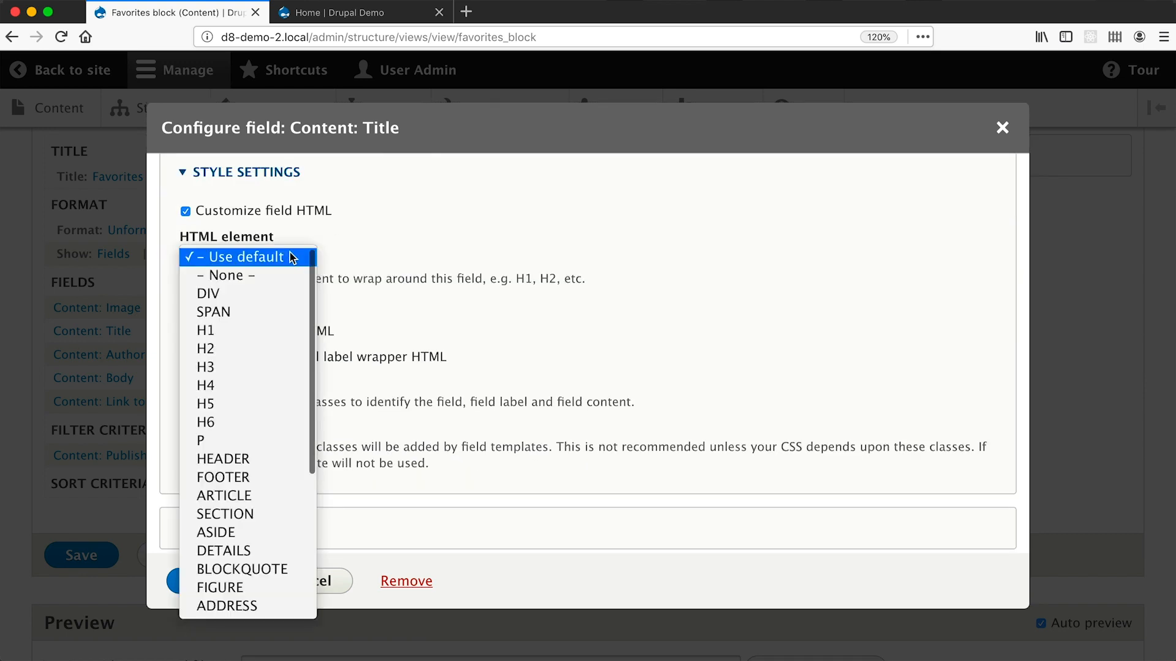
{"action": "scroll", "coordinate": [260, 351], "scroll_direction": "down", "scroll_amount": 5}
{"action": "scroll", "coordinate": [259, 350], "scroll_direction": "up", "scroll_amount": 3}
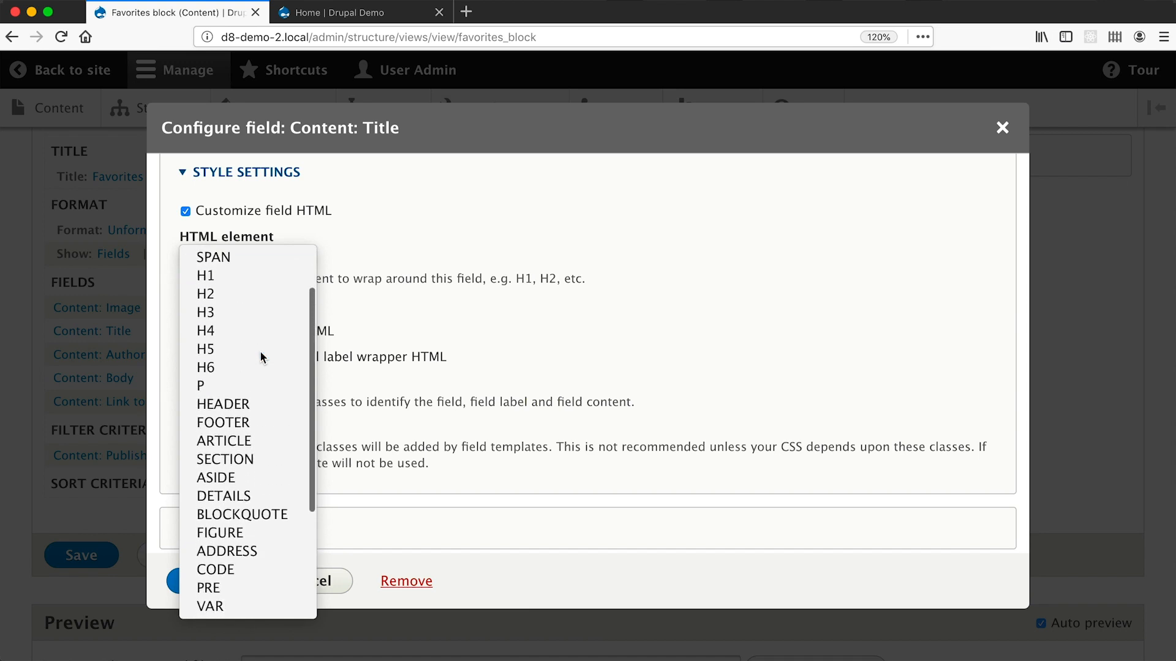
{"action": "scroll", "coordinate": [260, 357], "scroll_direction": "up", "scroll_amount": 2}
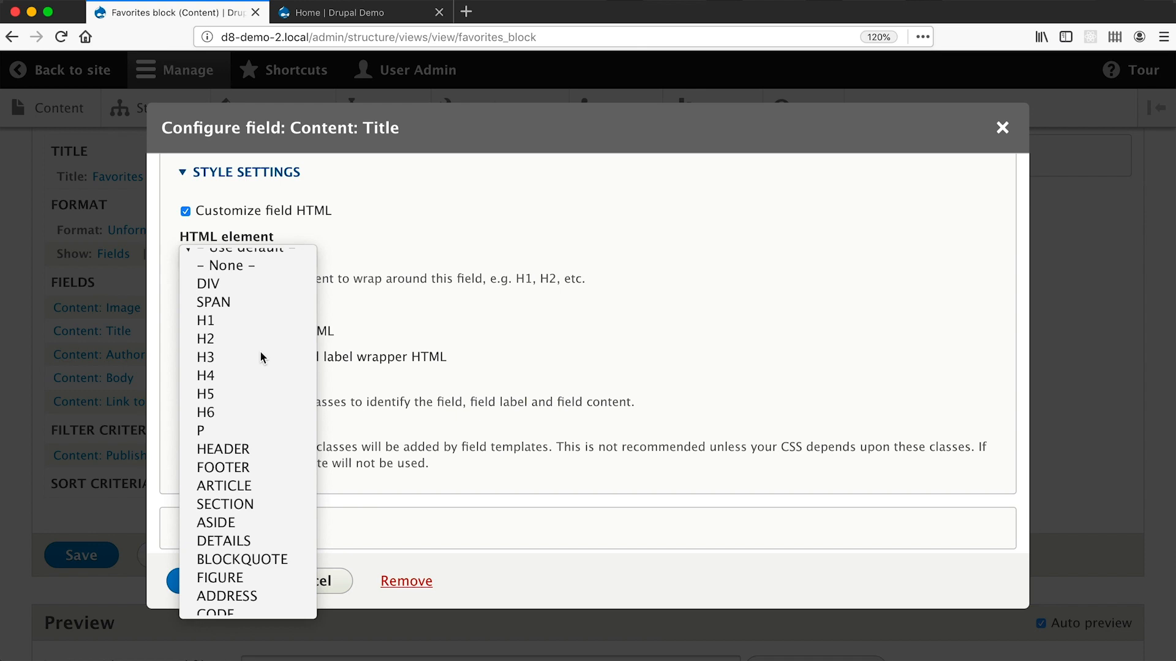
{"action": "left_click", "coordinate": [246, 355]}
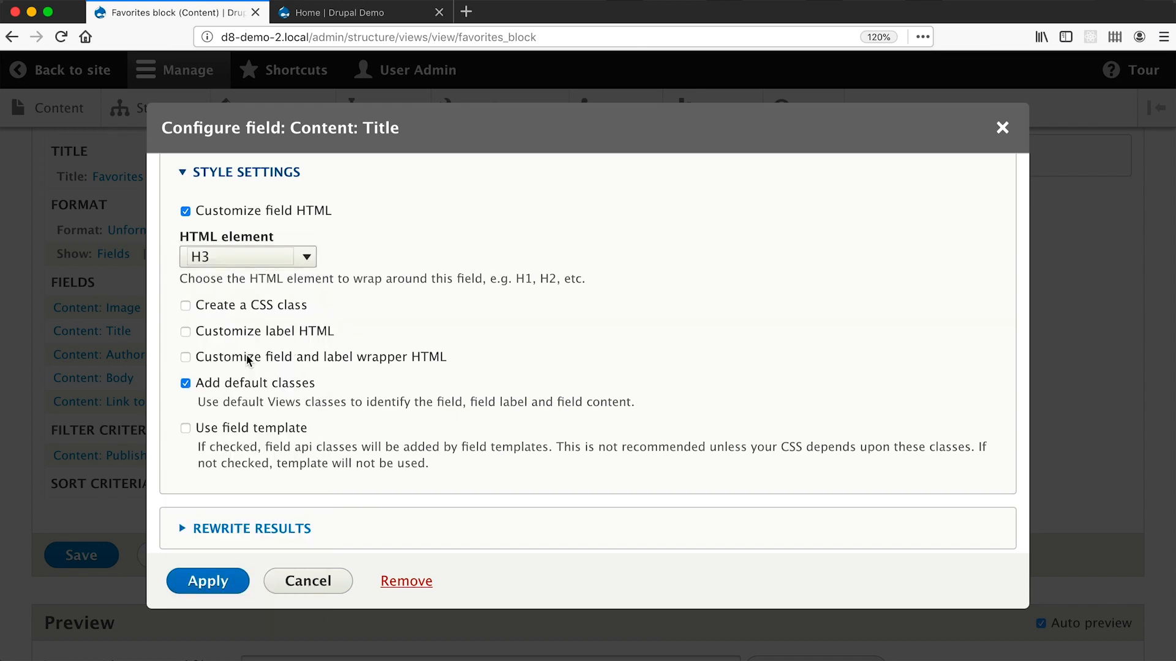
{"action": "left_click", "coordinate": [206, 581]}
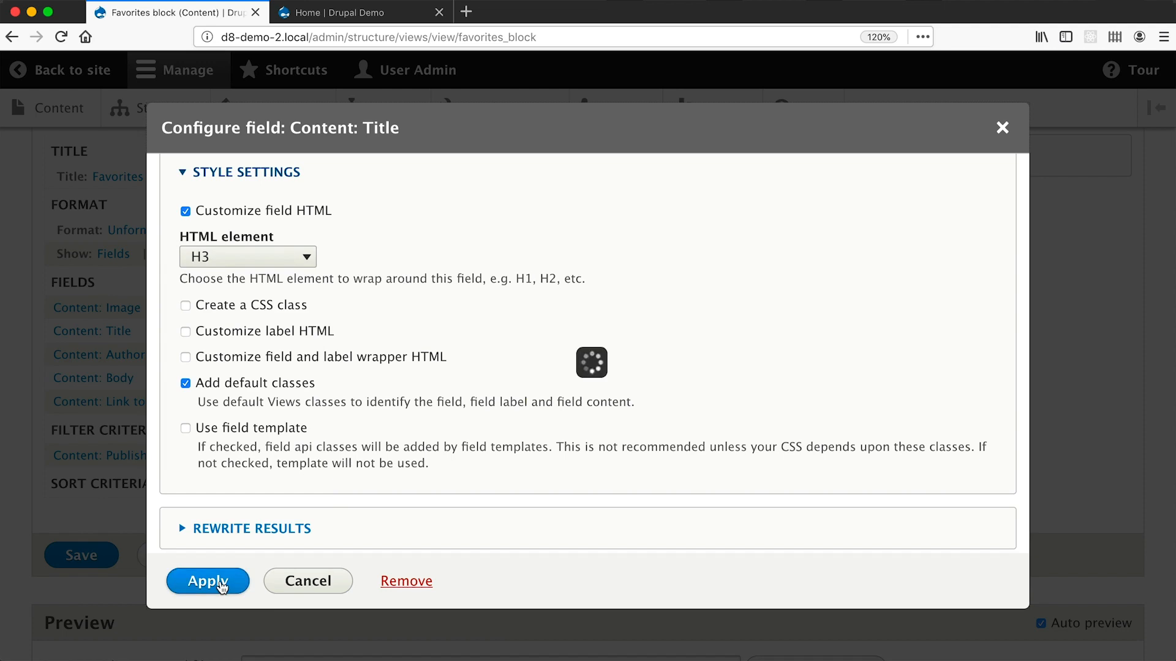
Step: Inspect the HTML element wrapping the Random article title in the view preview with the browser's developer tools
{"action": "scroll", "coordinate": [221, 582], "scroll_direction": "down", "scroll_amount": 10}
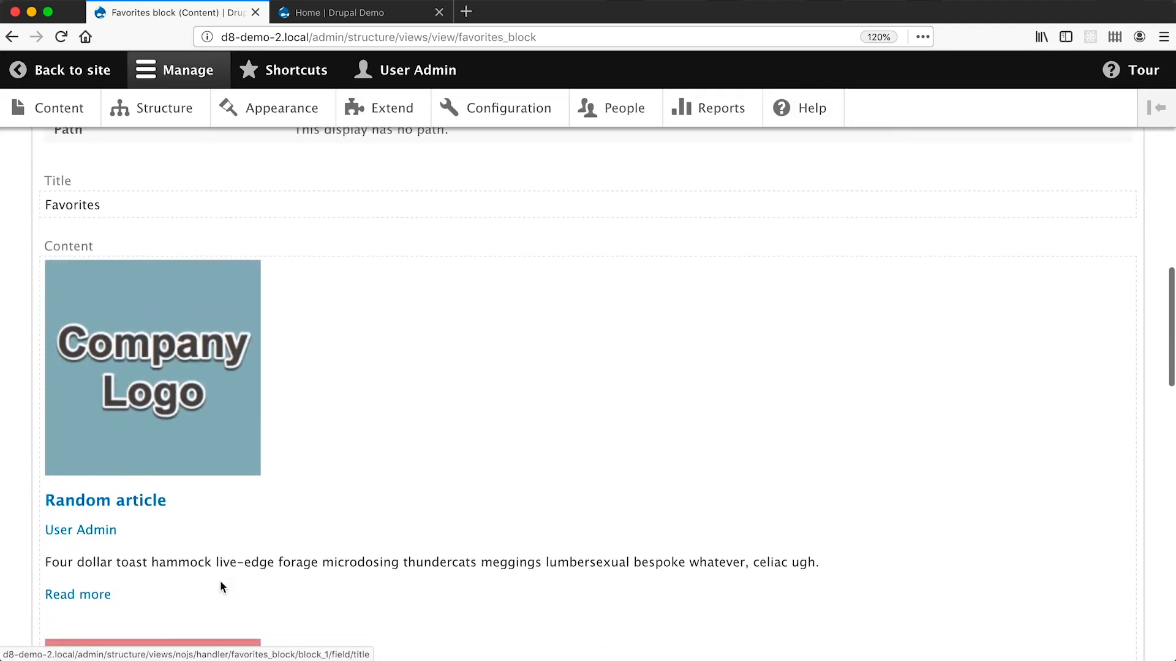
{"action": "key", "text": "super+alt+i"}
{"action": "scroll", "coordinate": [168, 279], "scroll_direction": "down", "scroll_amount": 4}
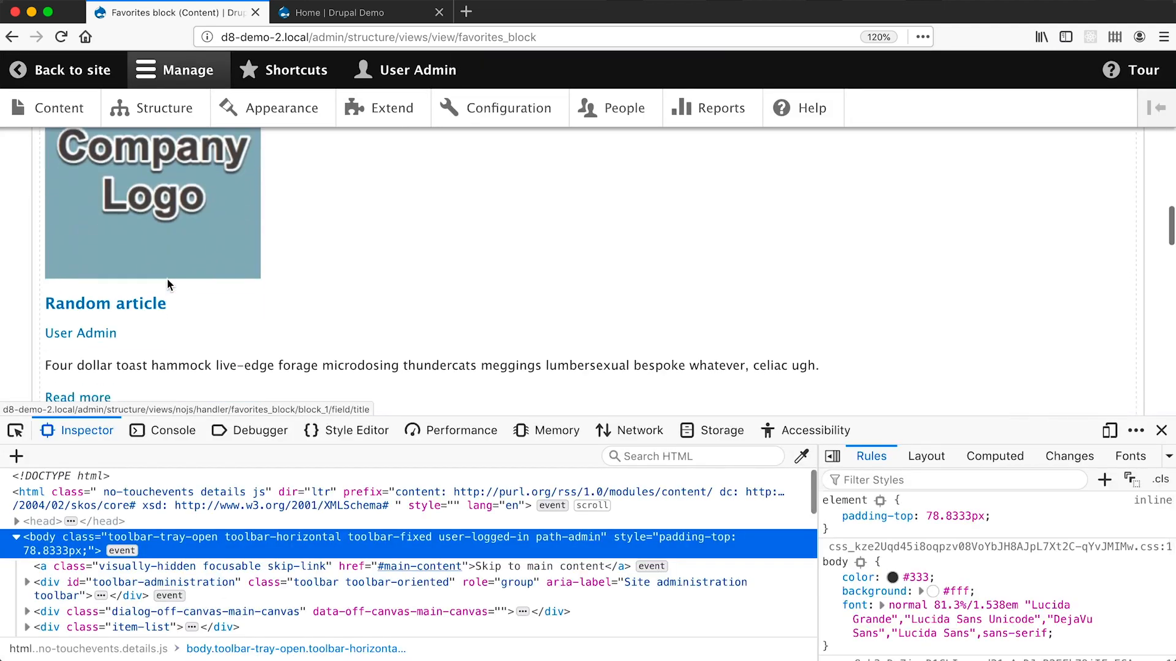
{"action": "left_click", "coordinate": [16, 431]}
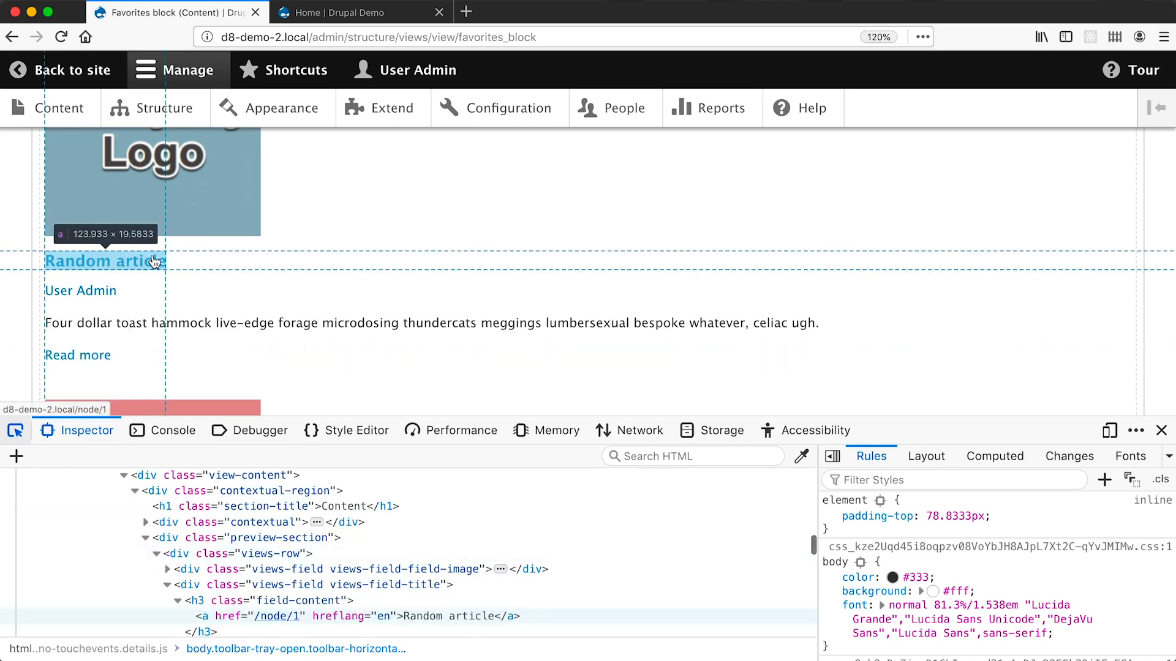
{"action": "scroll", "coordinate": [248, 603], "scroll_direction": "down", "scroll_amount": 1}
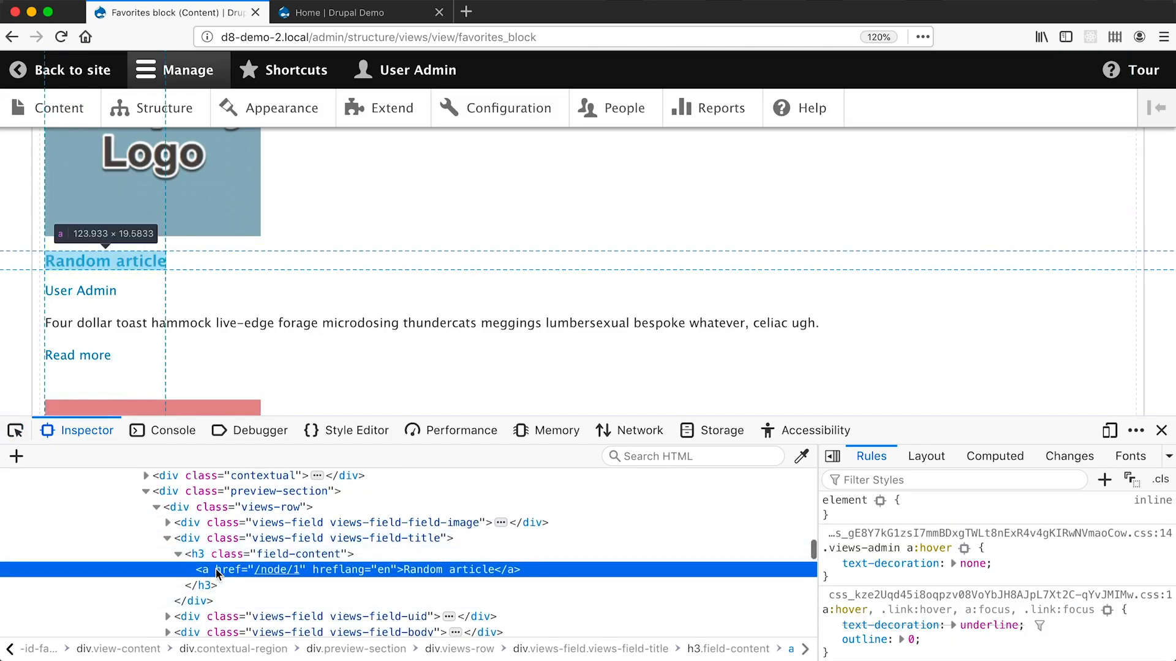
{"action": "left_click", "coordinate": [202, 556]}
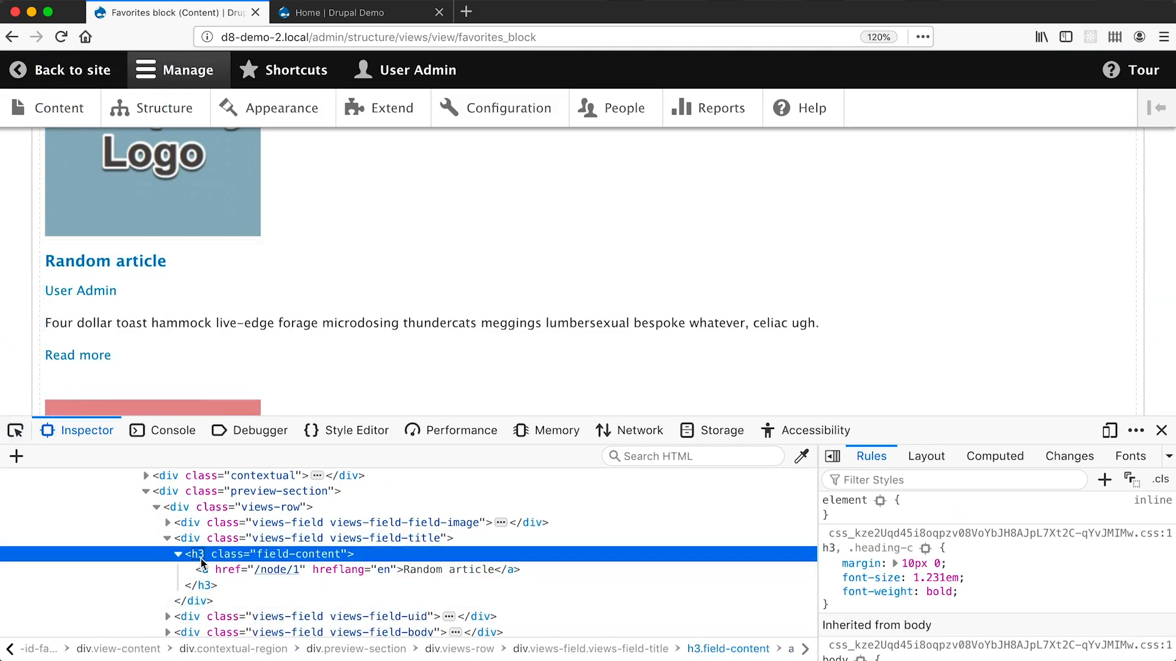
{"action": "left_click", "coordinate": [1161, 431]}
Step: Try the Create a CSS class and Customize label HTML options for the Title field, turn both off again, and apply
{"action": "scroll", "coordinate": [436, 530], "scroll_direction": "up", "scroll_amount": 5}
{"action": "scroll", "coordinate": [434, 524], "scroll_direction": "up", "scroll_amount": 10}
{"action": "left_click", "coordinate": [116, 323]}
{"action": "left_click", "coordinate": [279, 366]}
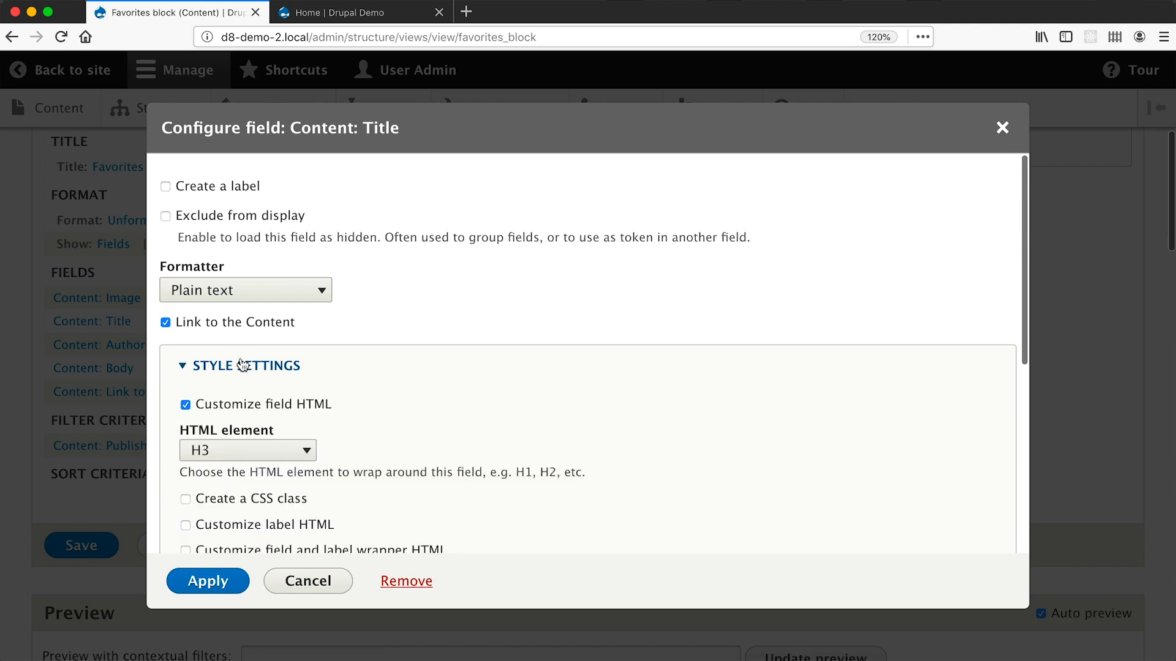
{"action": "scroll", "coordinate": [319, 392], "scroll_direction": "down", "scroll_amount": 3}
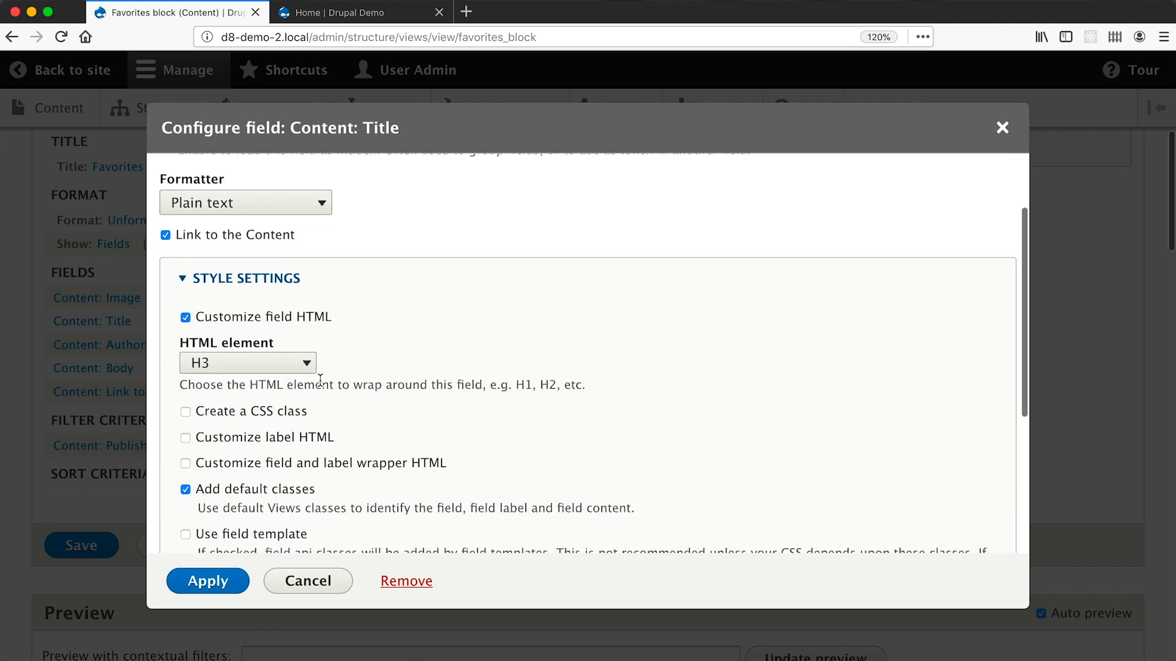
{"action": "left_click", "coordinate": [283, 413]}
{"action": "left_click", "coordinate": [286, 419]}
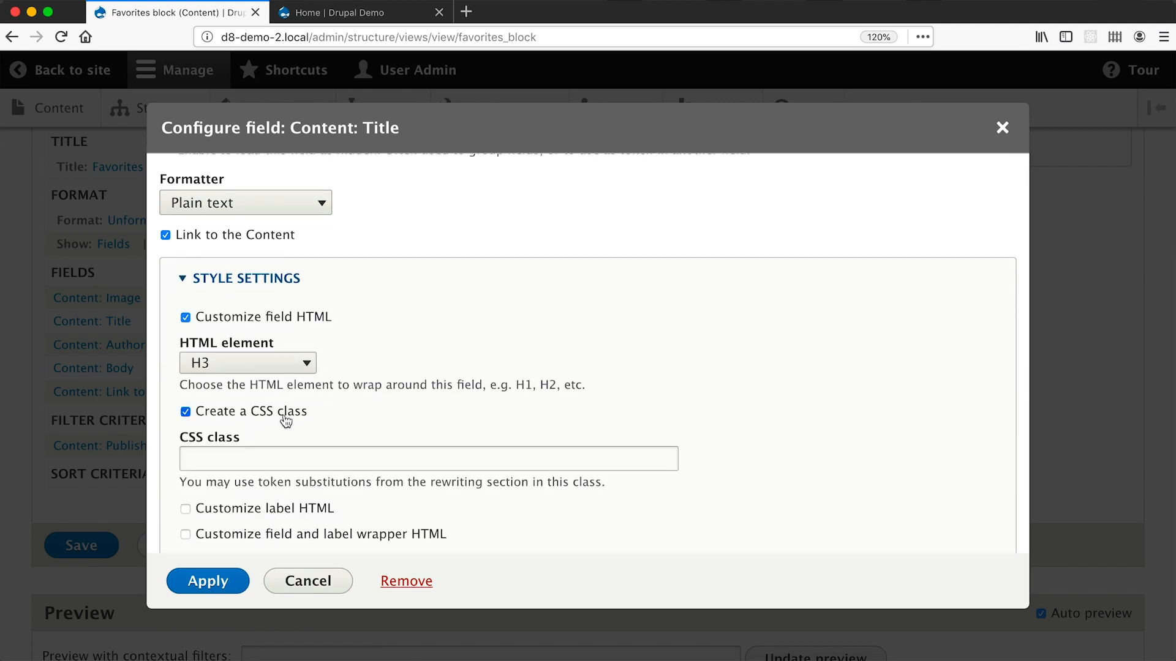
{"action": "left_click", "coordinate": [281, 442]}
{"action": "scroll", "coordinate": [281, 447], "scroll_direction": "down", "scroll_amount": 5}
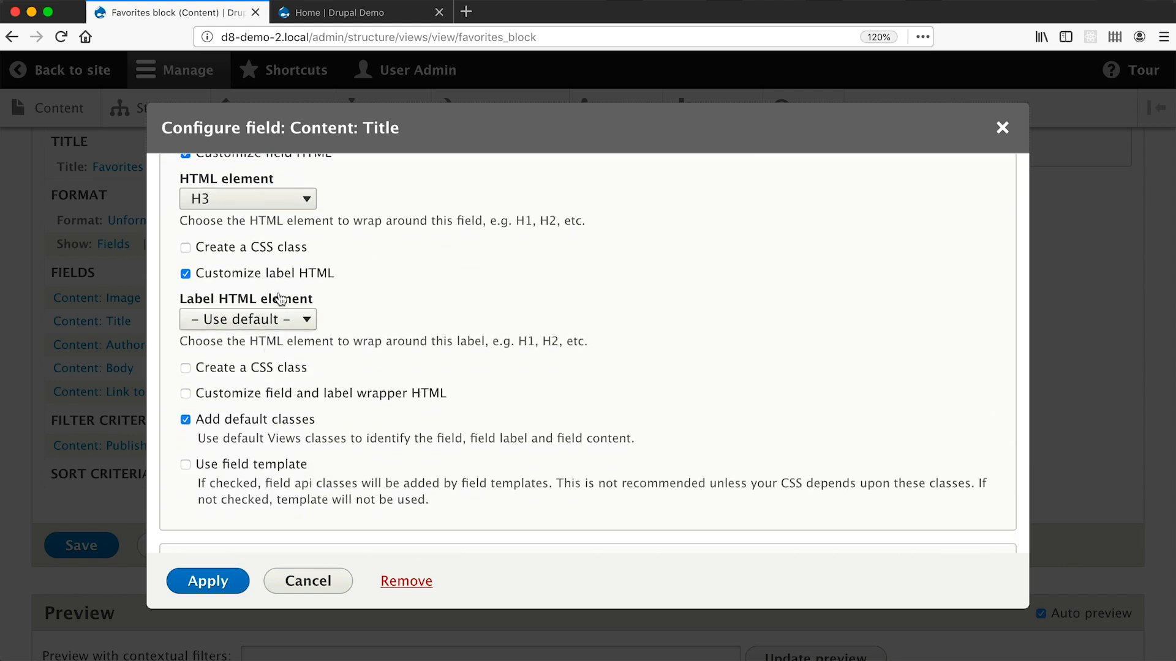
{"action": "left_click", "coordinate": [287, 279]}
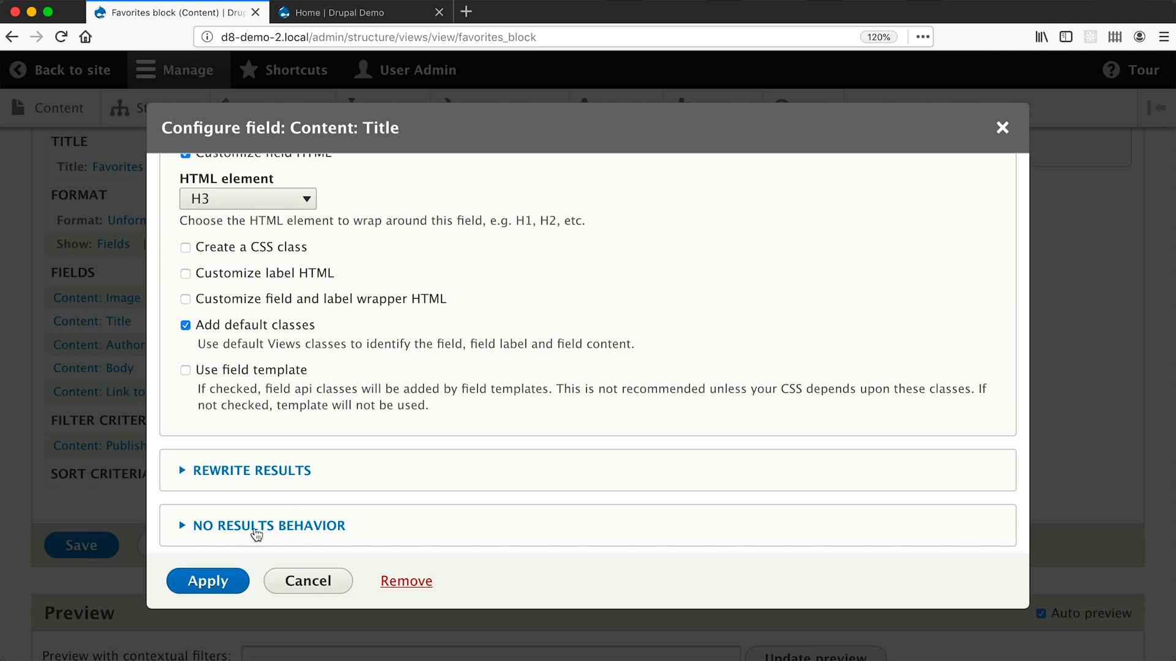
{"action": "left_click", "coordinate": [221, 582]}
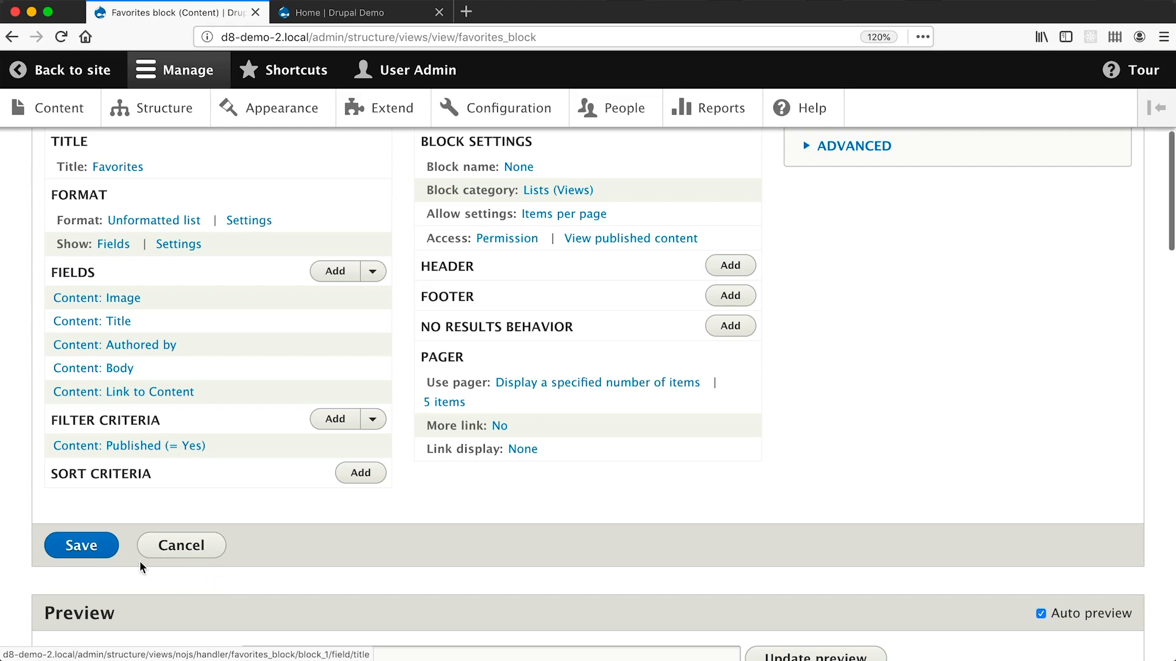
Step: Save the Favorites block view
{"action": "left_click", "coordinate": [96, 550]}
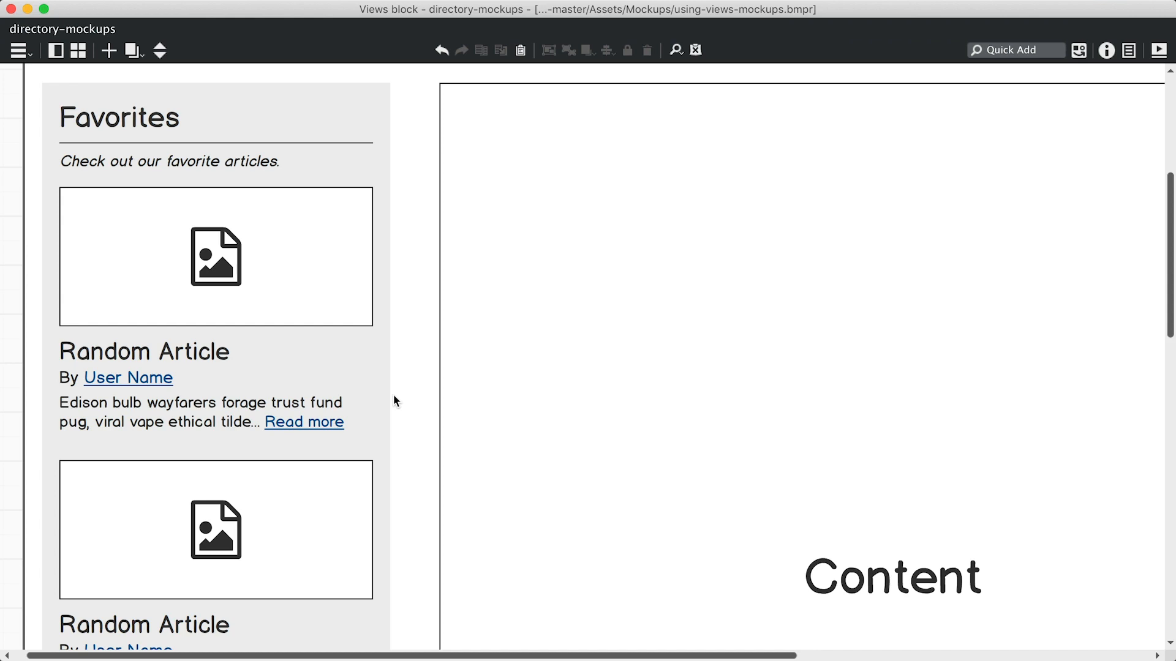
Step: Return to the view in Firefox and enable overriding the Content: Authored by field's output with custom text
{"action": "key", "text": "super+Tab"}
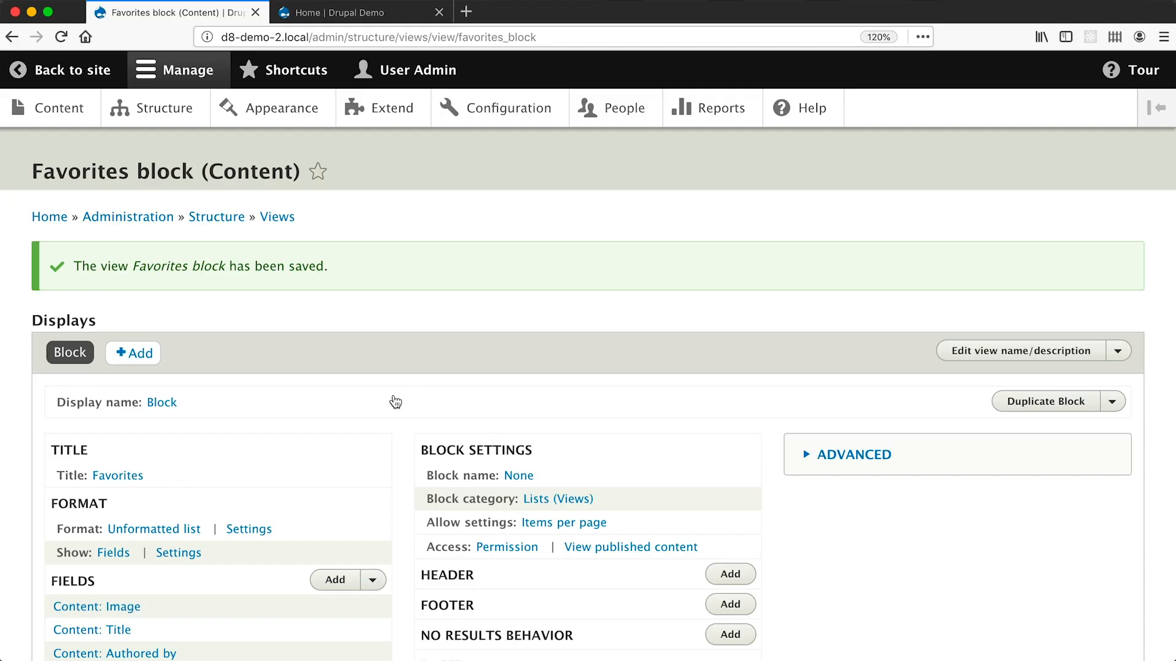
{"action": "scroll", "coordinate": [393, 396], "scroll_direction": "down", "scroll_amount": 4}
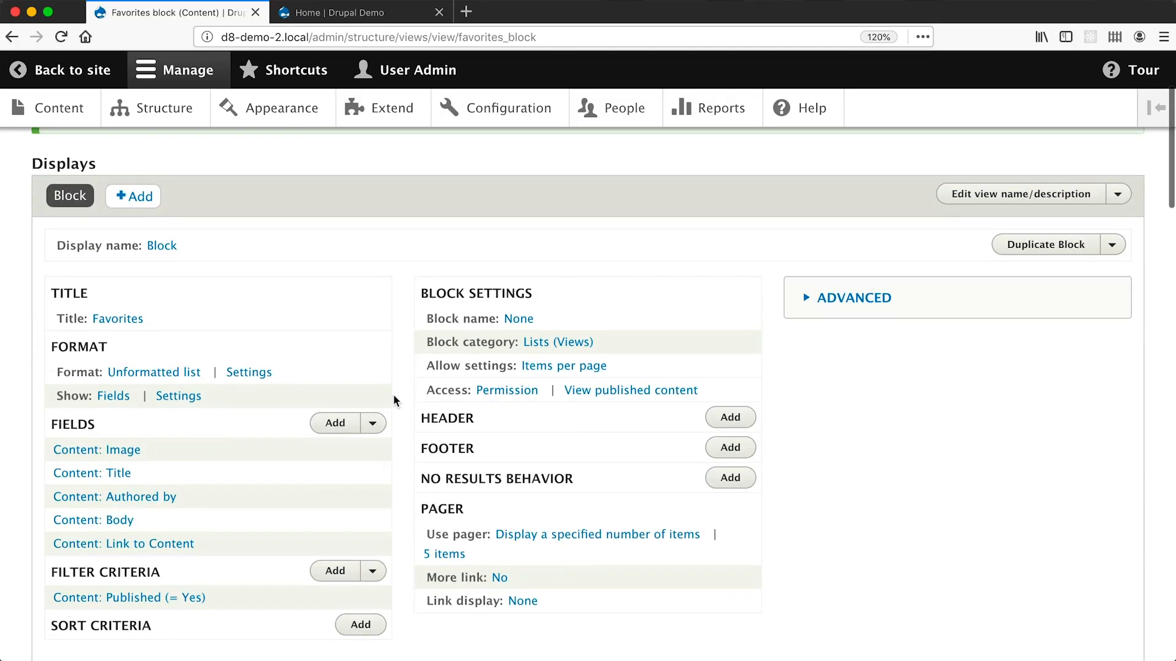
{"action": "scroll", "coordinate": [393, 394], "scroll_direction": "down", "scroll_amount": 5}
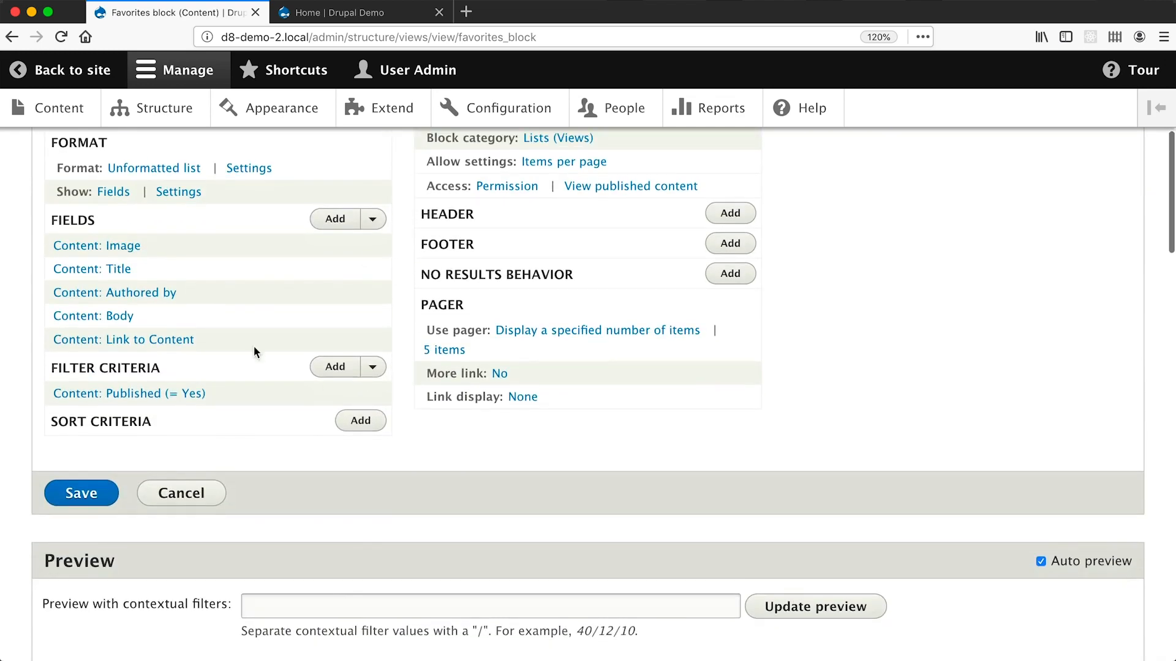
{"action": "left_click", "coordinate": [155, 293]}
{"action": "left_click", "coordinate": [215, 444]}
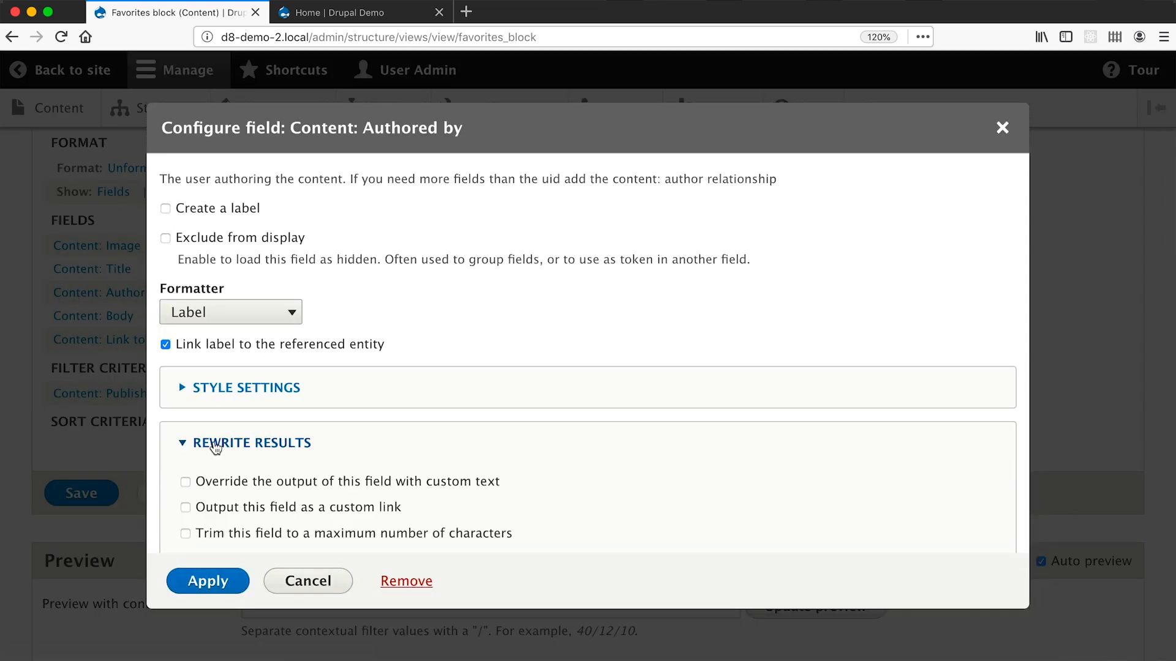
{"action": "scroll", "coordinate": [216, 448], "scroll_direction": "down", "scroll_amount": 2}
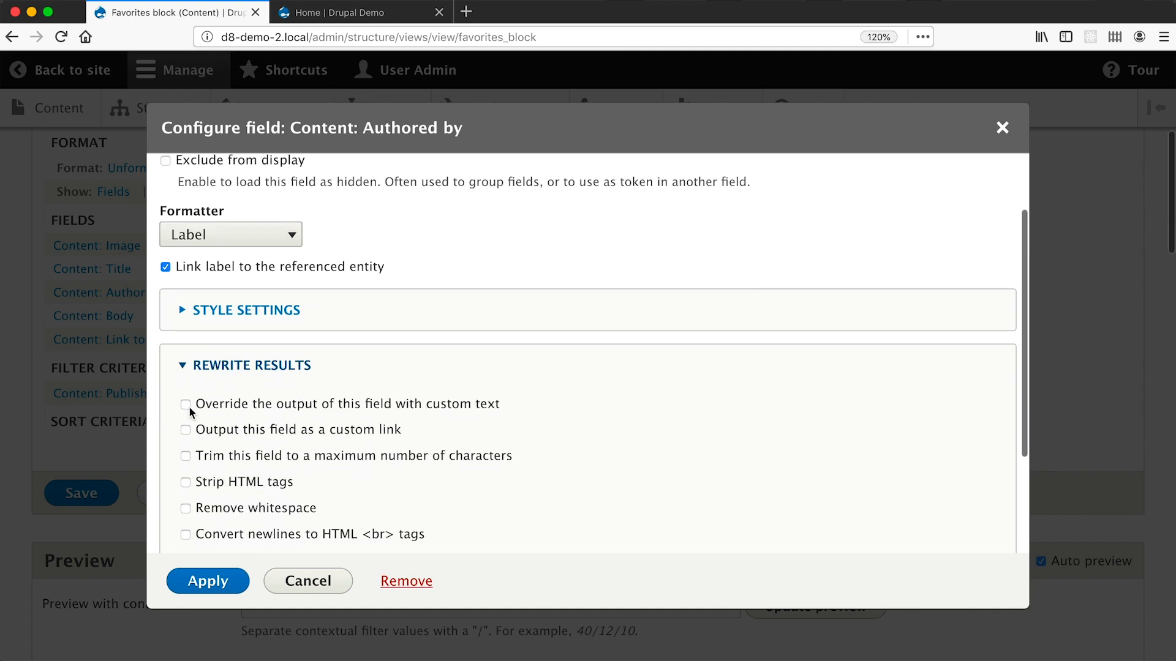
{"action": "left_click", "coordinate": [187, 405]}
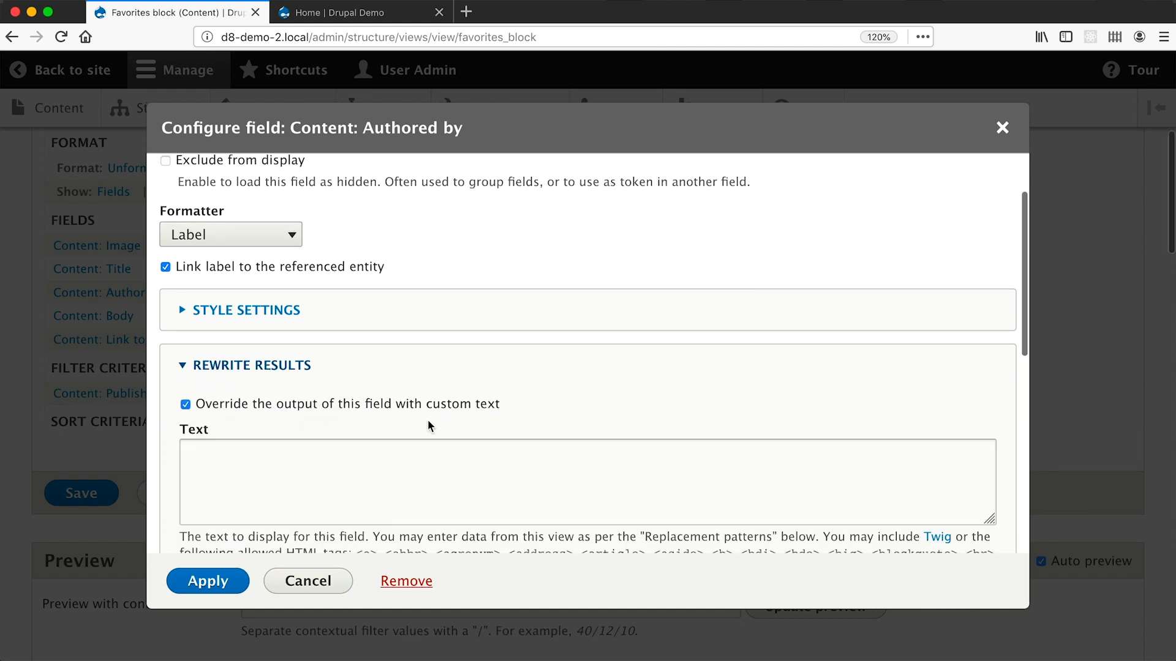
Step: Enter "tnohenuthoteuhoeaeonaohenthenothnhnanoheu" as the Authored by field's custom text and apply the configuration
{"action": "left_click", "coordinate": [299, 477]}
{"action": "scroll", "coordinate": [331, 392], "scroll_direction": "down", "scroll_amount": 2}
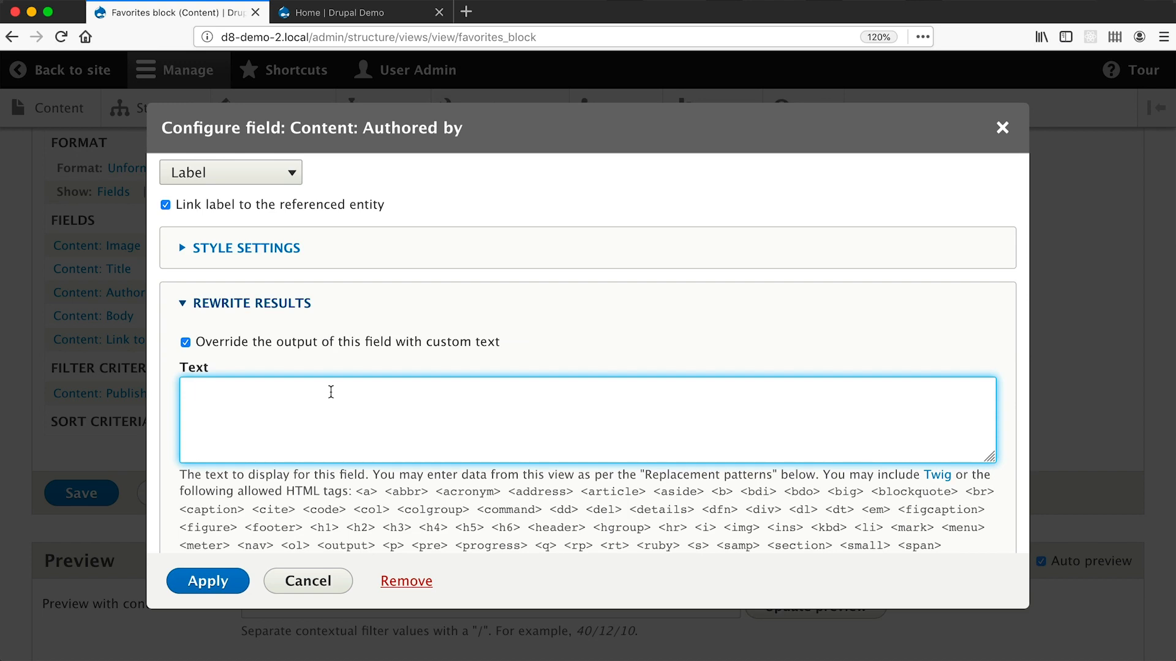
{"action": "type", "text": "tnohenuthoteuhoe"}
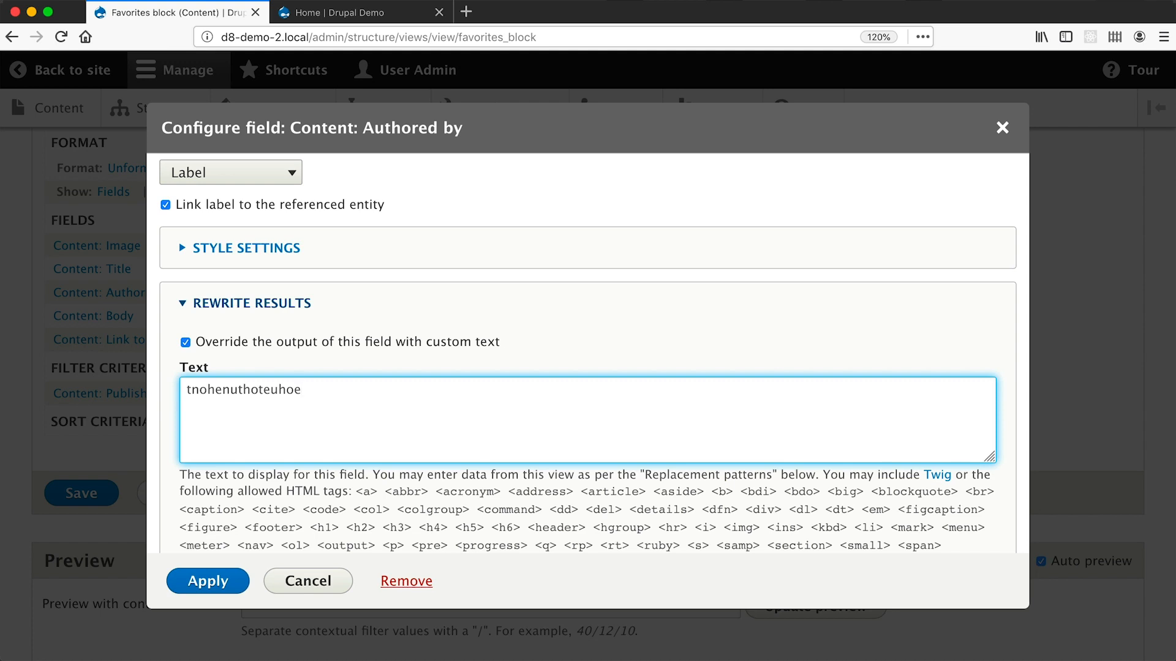
{"action": "type", "text": "aeonaohenthenothnhnnaohkeu"}
{"action": "left_click", "coordinate": [234, 582]}
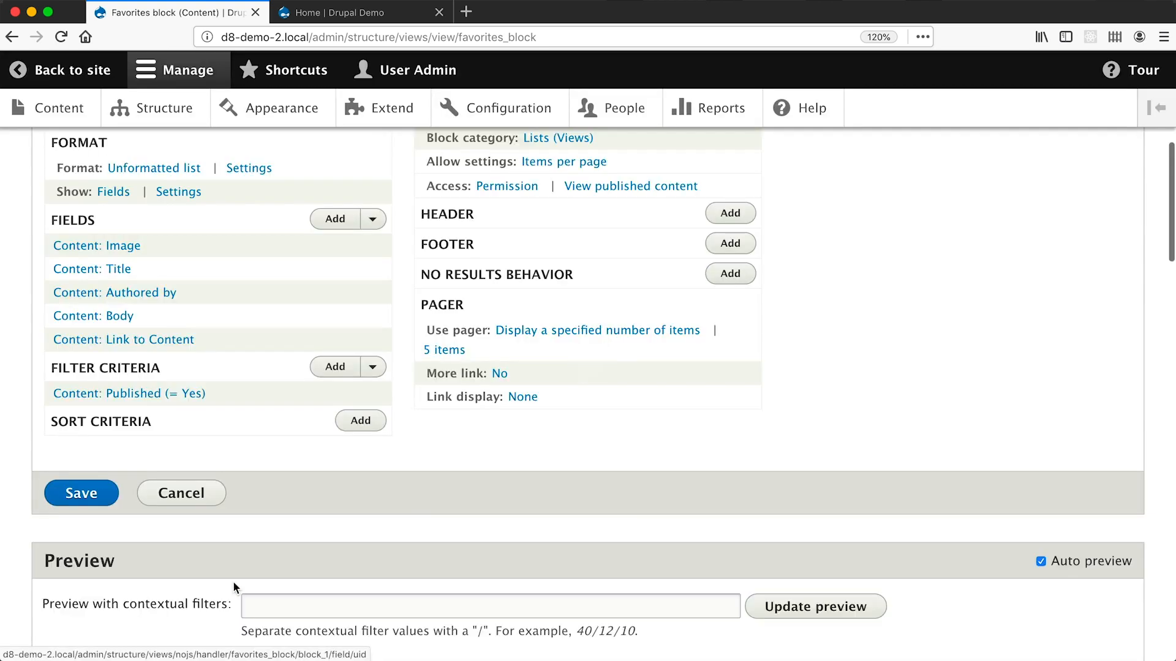
Step: Replace the Content: Authored by field's custom text with "By" and apply the configuration
{"action": "scroll", "coordinate": [233, 581], "scroll_direction": "down", "scroll_amount": 20}
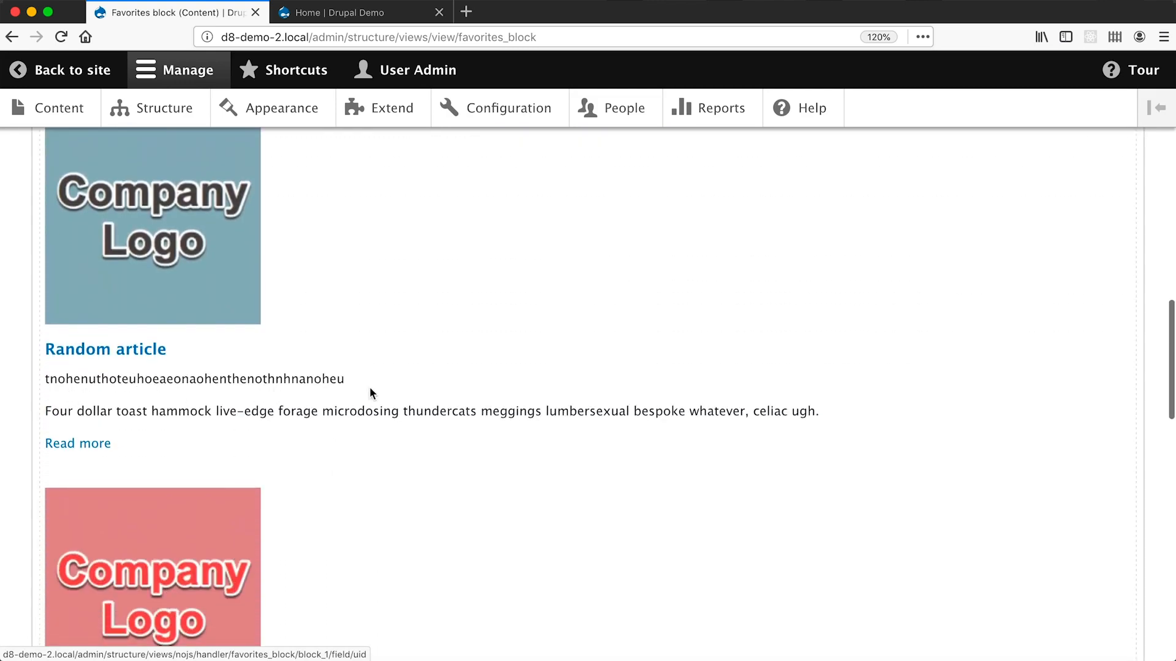
{"action": "left_click_drag", "start_coordinate": [370, 387], "coordinate": [58, 375]}
{"action": "scroll", "coordinate": [122, 315], "scroll_direction": "up", "scroll_amount": 10}
{"action": "left_click", "coordinate": [128, 259]}
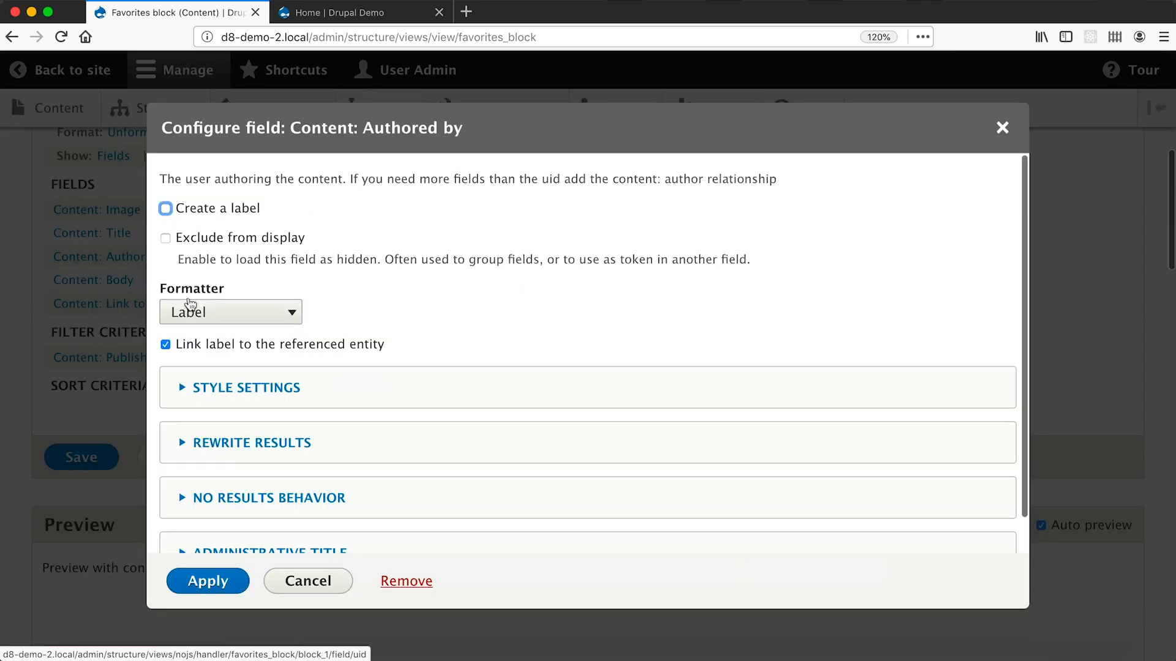
{"action": "left_click", "coordinate": [256, 448]}
{"action": "scroll", "coordinate": [256, 448], "scroll_direction": "down", "scroll_amount": 3}
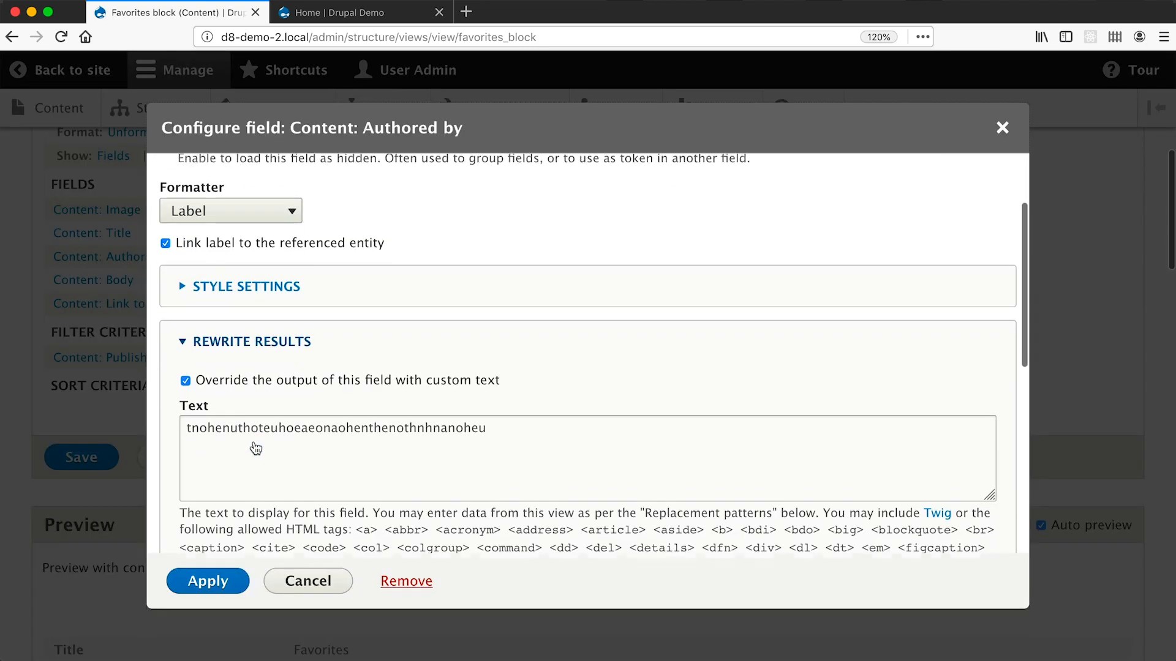
{"action": "double_click", "coordinate": [271, 419]}
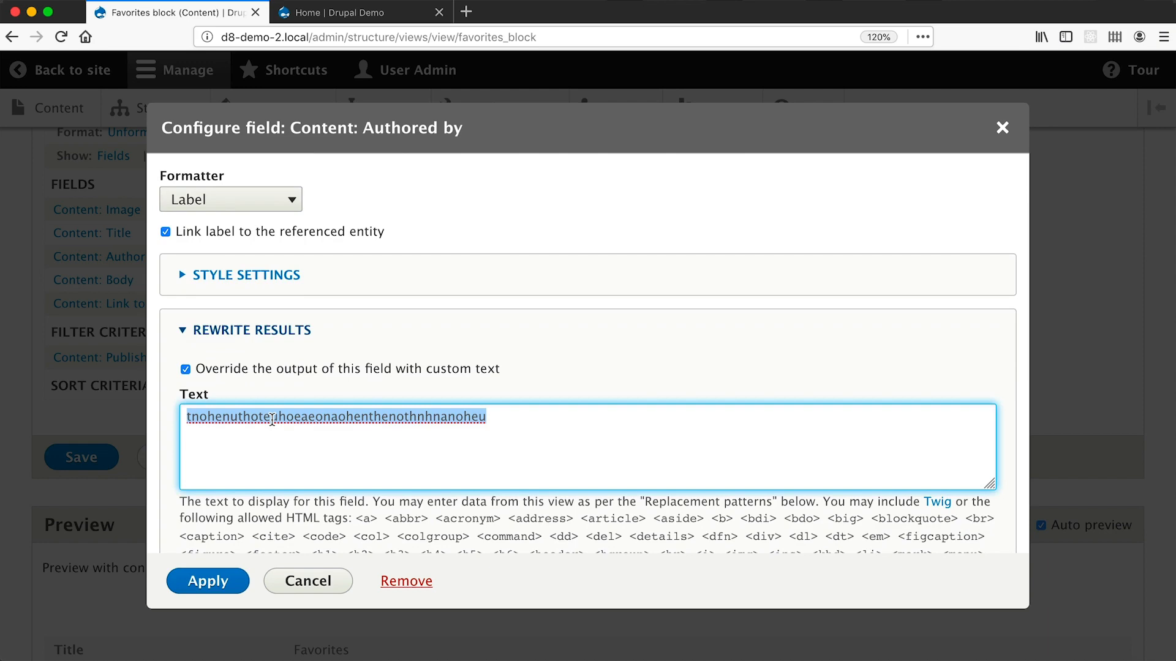
{"action": "type", "text": "By"}
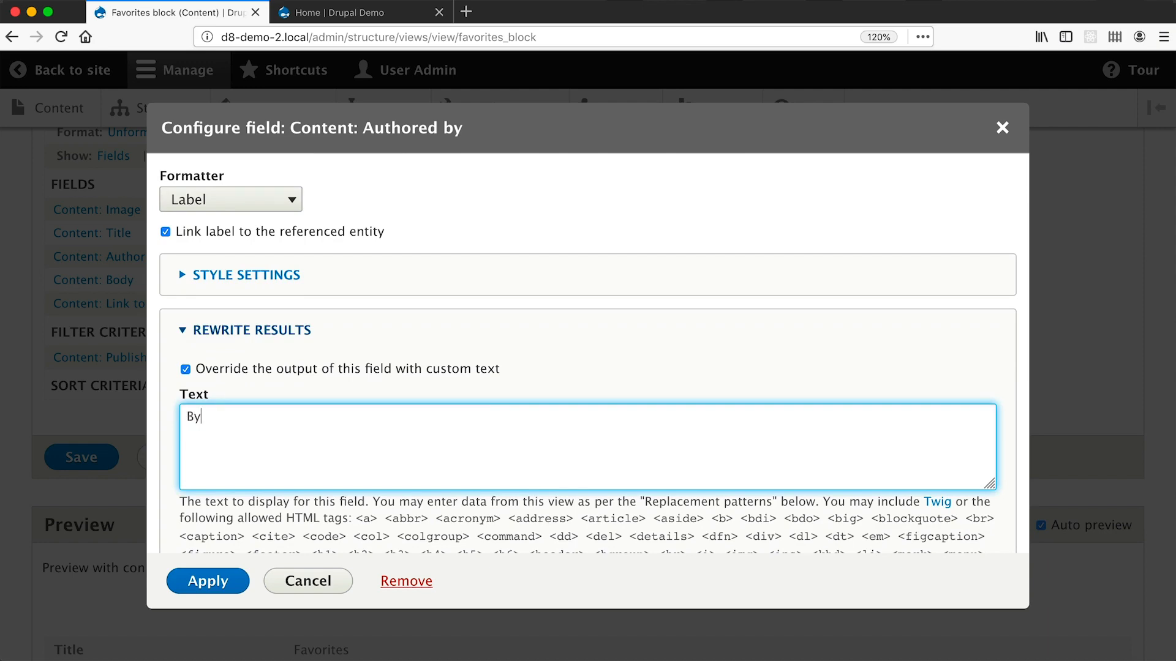
{"action": "left_click", "coordinate": [222, 578]}
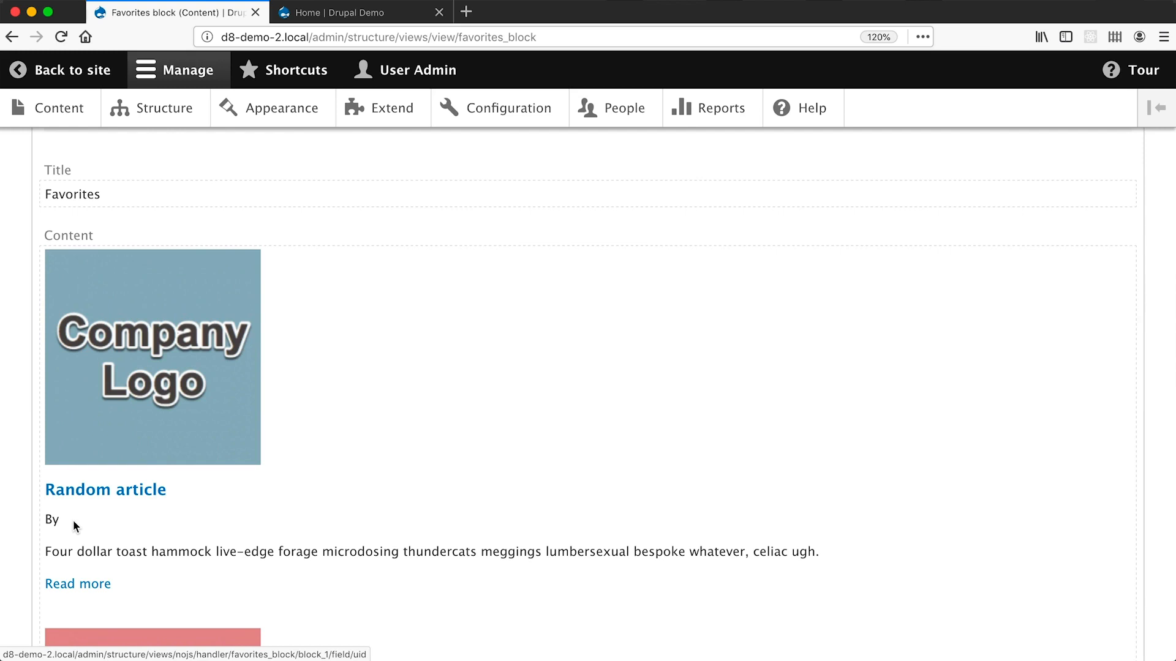
Step: Add the {{ uid }} replacement token after "By" in the Authored by field's custom text
{"action": "scroll", "coordinate": [72, 520], "scroll_direction": "up", "scroll_amount": 10}
{"action": "scroll", "coordinate": [72, 520], "scroll_direction": "up", "scroll_amount": 2}
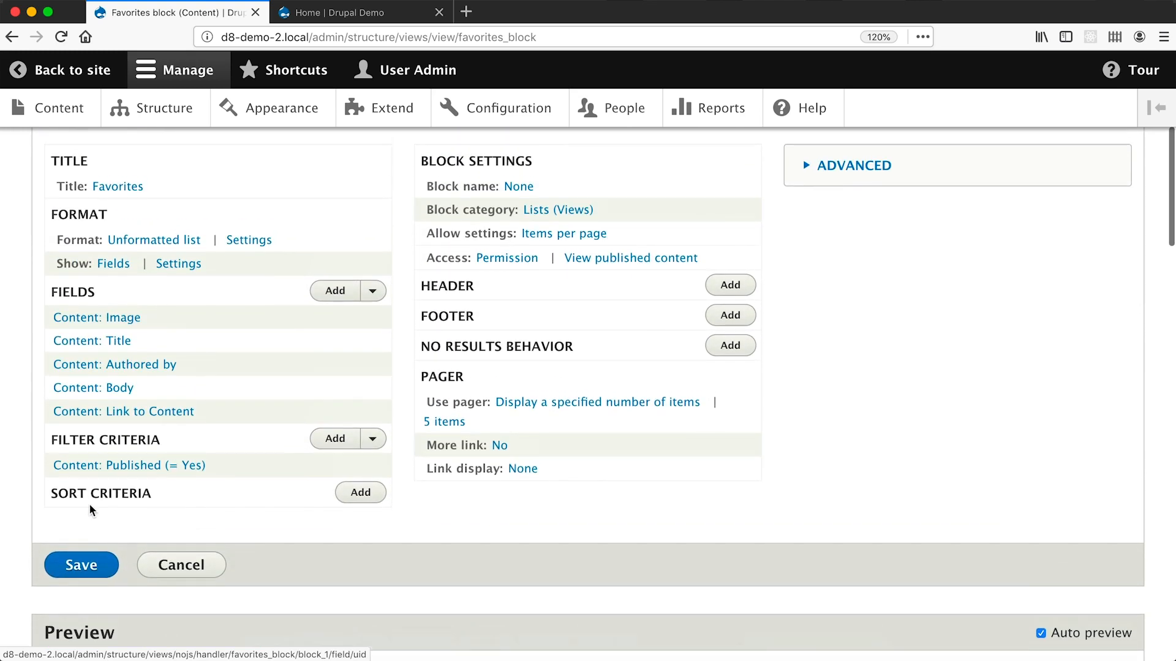
{"action": "left_click", "coordinate": [129, 366]}
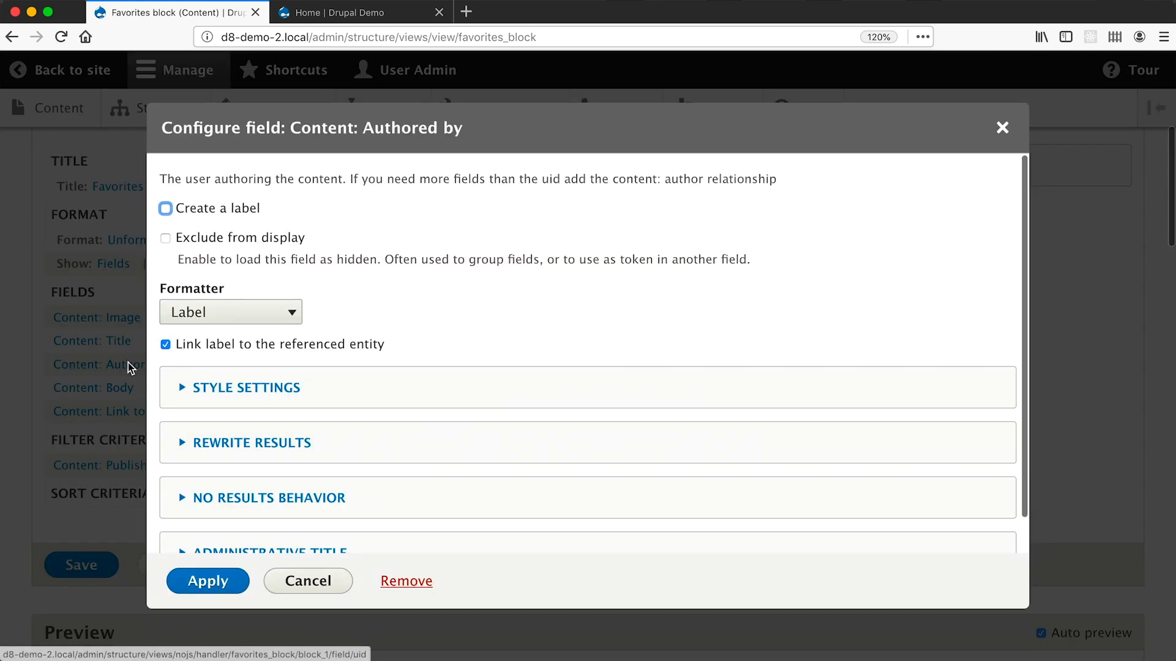
{"action": "left_click", "coordinate": [296, 445]}
{"action": "scroll", "coordinate": [257, 452], "scroll_direction": "down", "scroll_amount": 1}
{"action": "scroll", "coordinate": [221, 452], "scroll_direction": "down", "scroll_amount": 10}
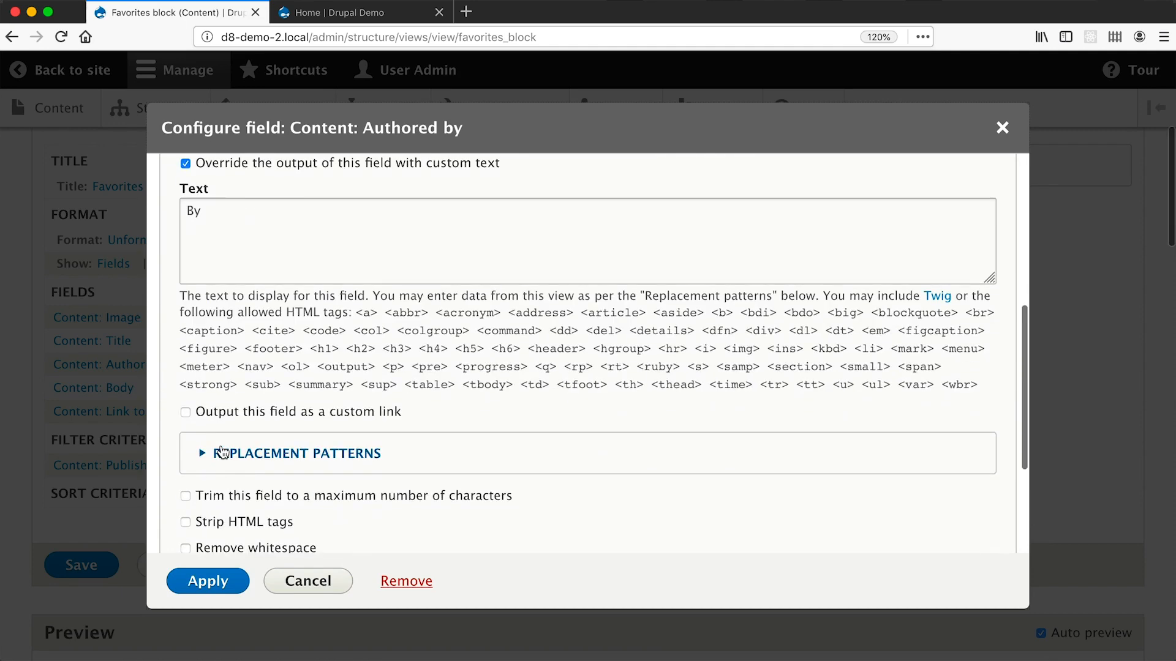
{"action": "left_click", "coordinate": [335, 304]}
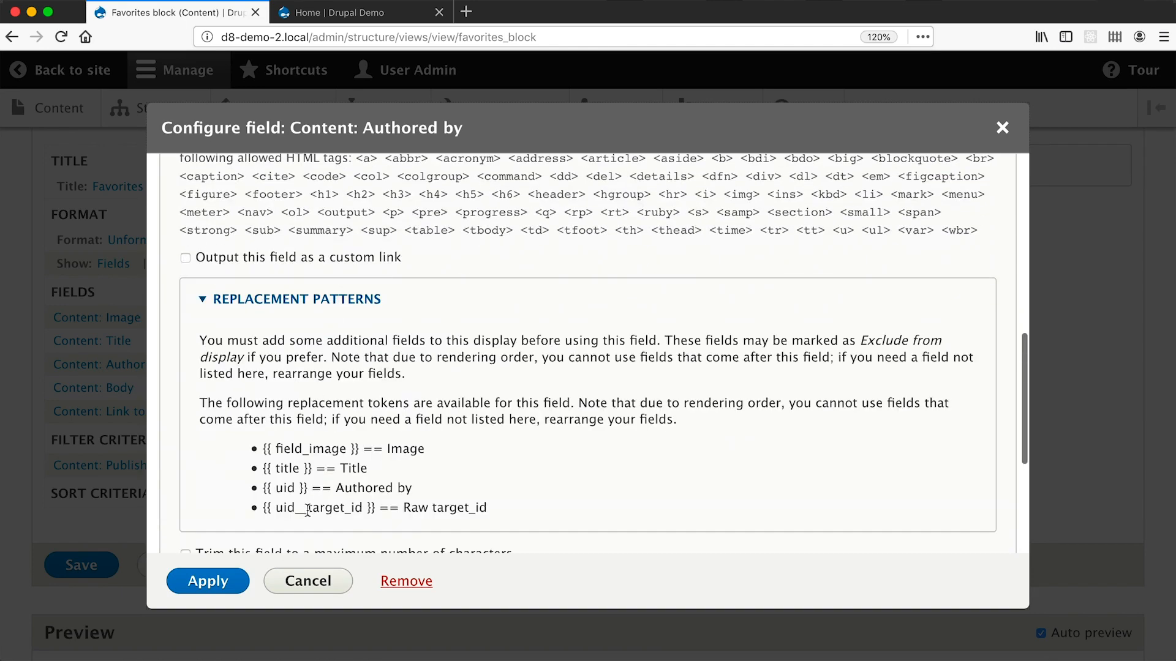
{"action": "left_click_drag", "start_coordinate": [308, 489], "coordinate": [265, 492]}
{"action": "key", "text": "super+c"}
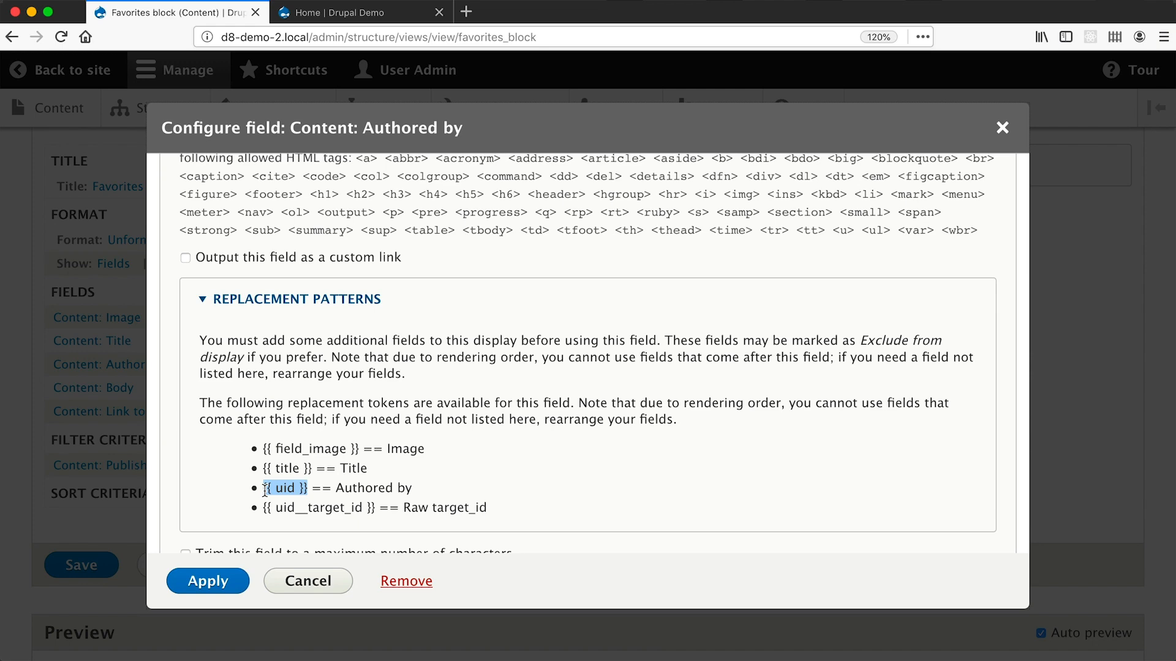
{"action": "scroll", "coordinate": [264, 489], "scroll_direction": "up", "scroll_amount": 5}
{"action": "left_click", "coordinate": [288, 368]}
{"action": "key", "text": "super+v"}
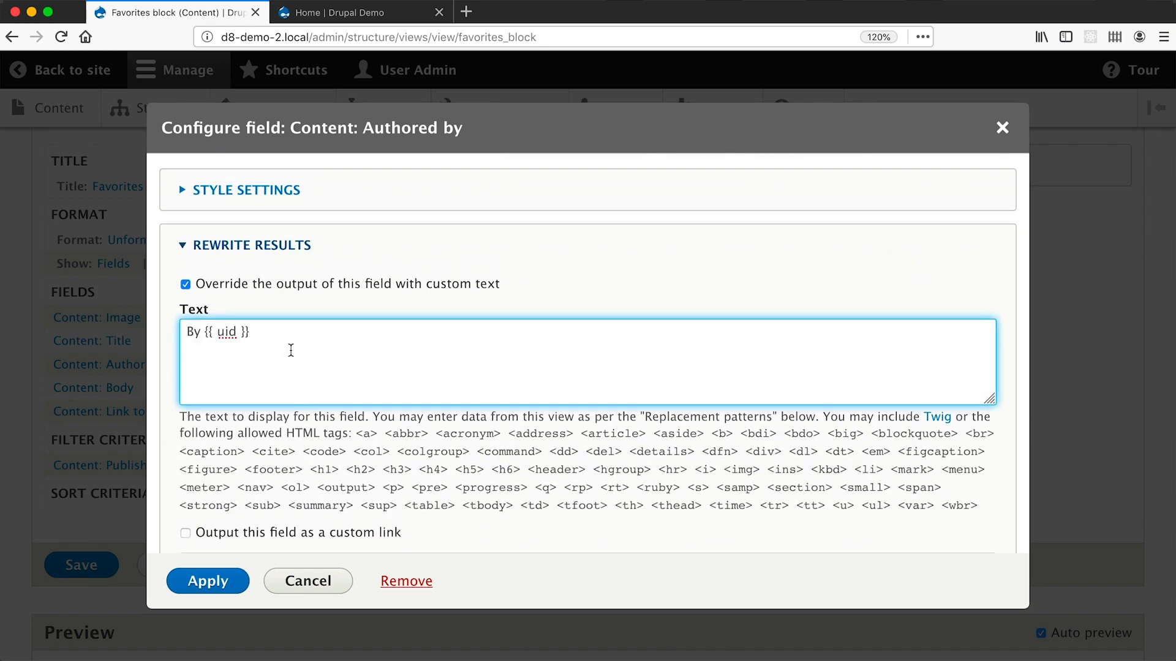
Step: Append "title:{{ title }}" to the Authored by field's custom text, apply it and check the preview
{"action": "scroll", "coordinate": [234, 358], "scroll_direction": "down", "scroll_amount": 5}
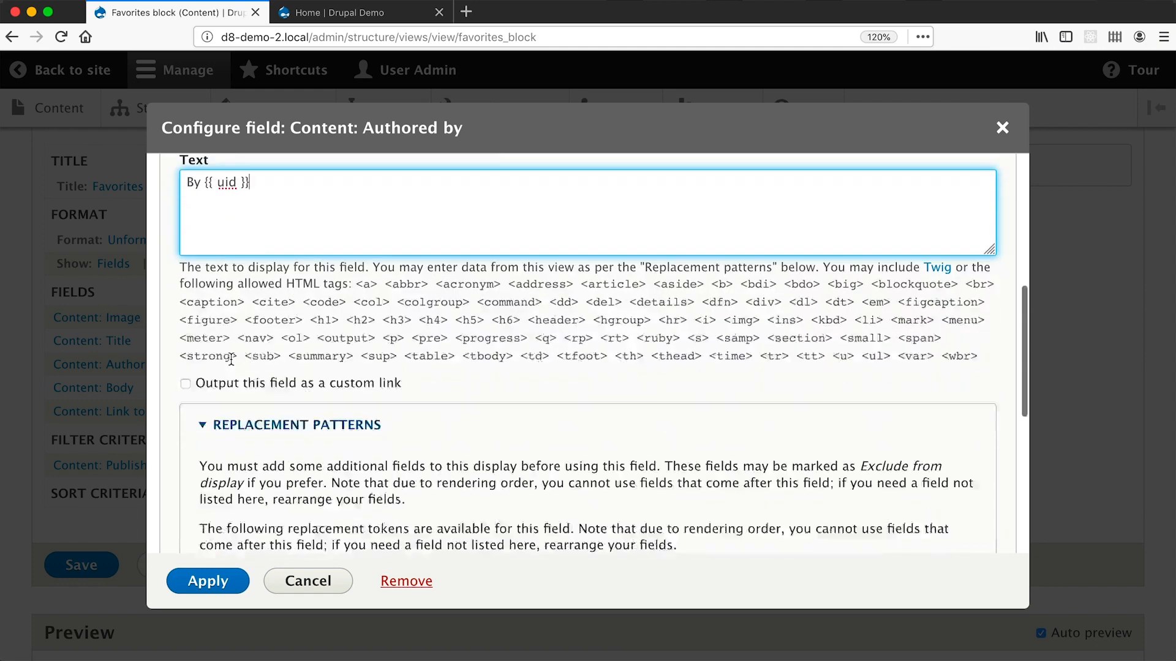
{"action": "scroll", "coordinate": [235, 365], "scroll_direction": "down", "scroll_amount": 3}
{"action": "left_click_drag", "start_coordinate": [316, 440], "coordinate": [265, 441]}
{"action": "key", "text": "super+c"}
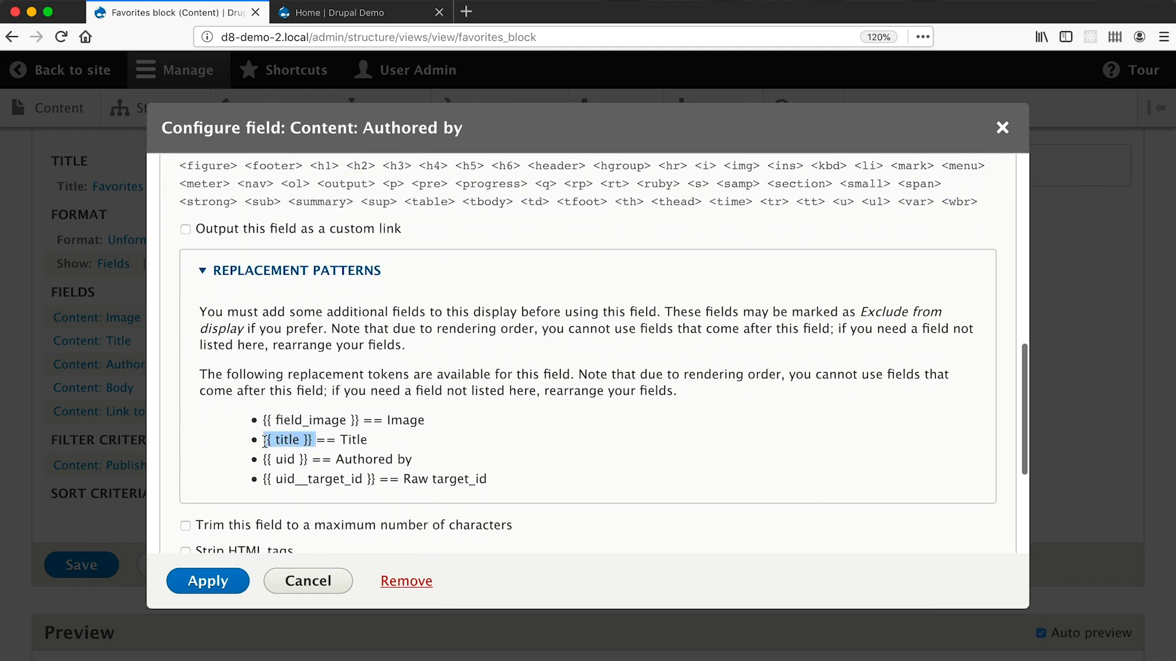
{"action": "scroll", "coordinate": [289, 428], "scroll_direction": "up", "scroll_amount": 6}
{"action": "left_click", "coordinate": [300, 375]}
{"action": "type", "text": "title"}
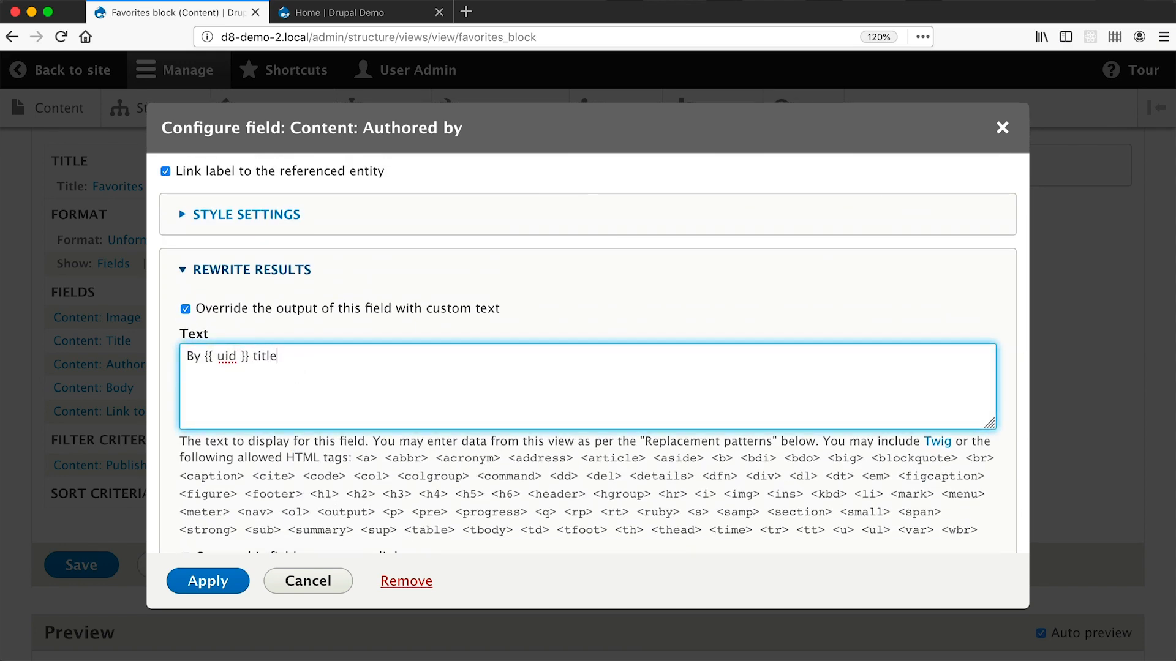
{"action": "type", "text": ":"}
{"action": "key", "text": "super+v"}
{"action": "left_click", "coordinate": [210, 583]}
{"action": "scroll", "coordinate": [301, 451], "scroll_direction": "down", "scroll_amount": 10}
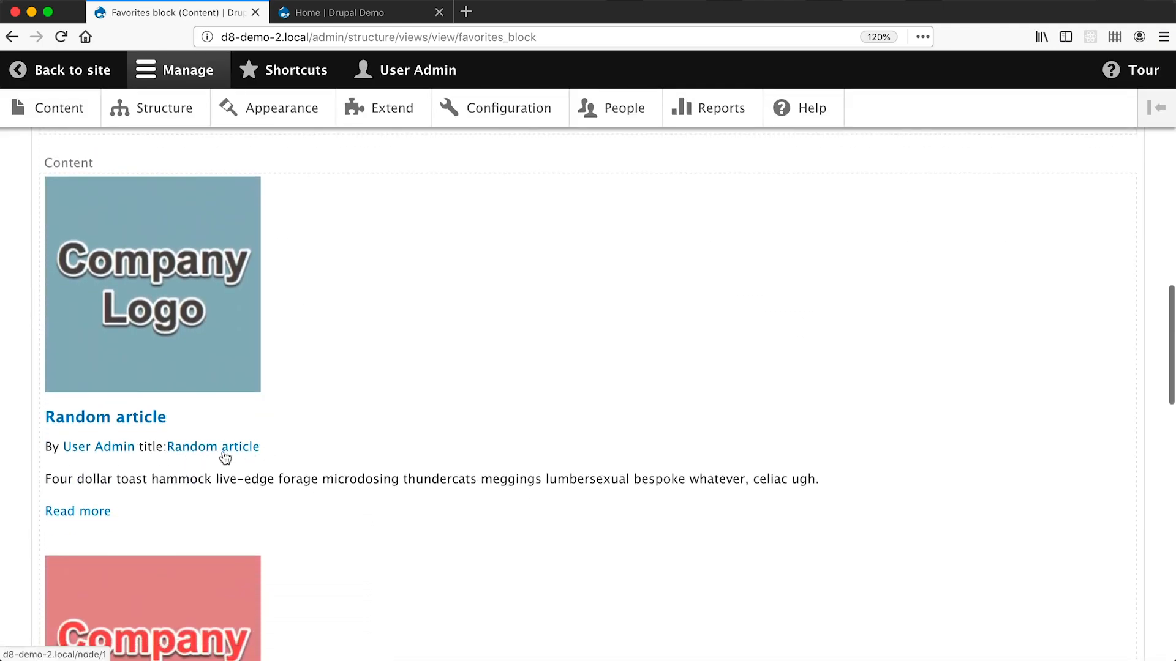
Step: Remove "title:{{ title }}" from the Authored by field's custom text
{"action": "scroll", "coordinate": [211, 456], "scroll_direction": "up", "scroll_amount": 10}
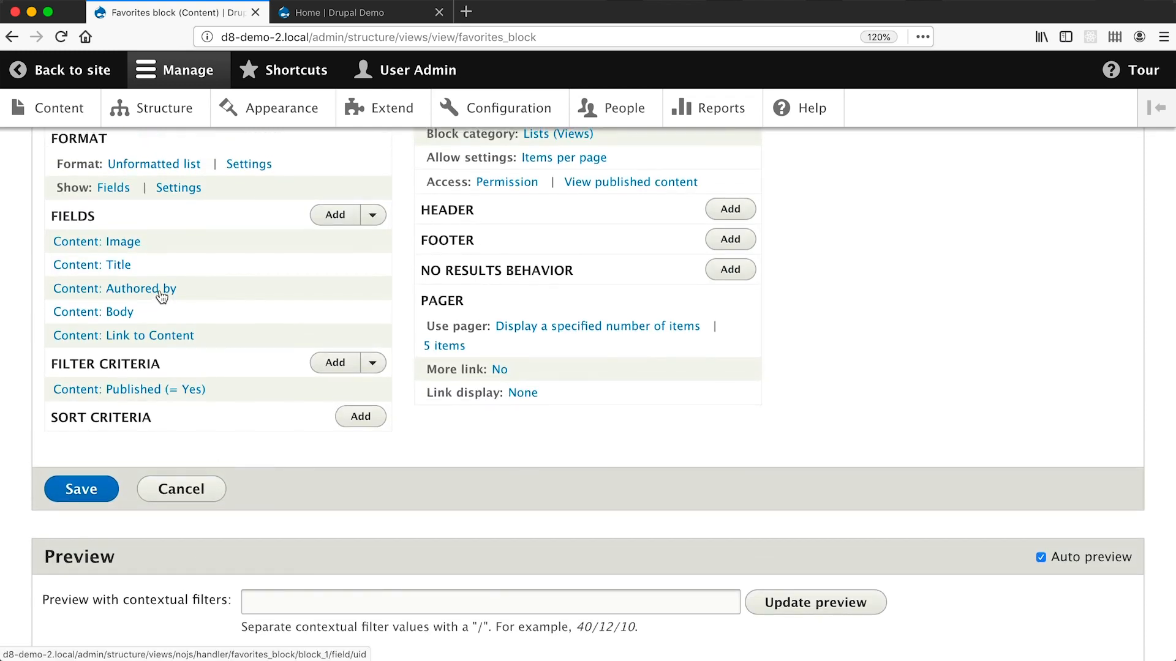
{"action": "left_click", "coordinate": [165, 289]}
{"action": "left_click", "coordinate": [264, 449]}
{"action": "scroll", "coordinate": [264, 449], "scroll_direction": "down", "scroll_amount": 3}
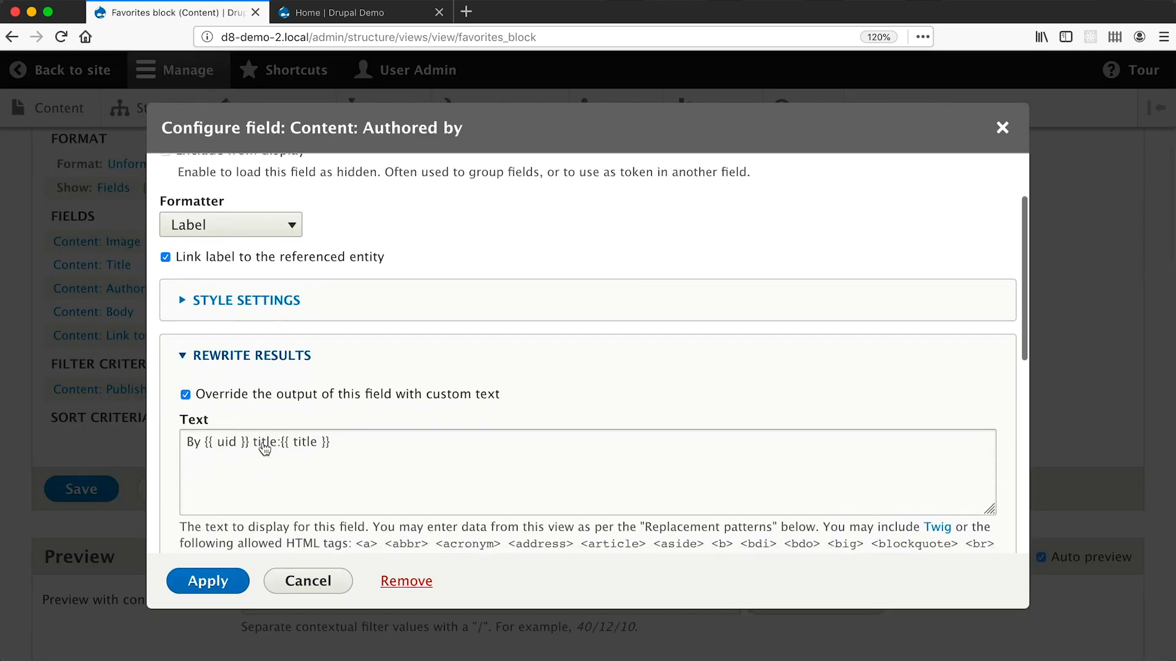
{"action": "left_click_drag", "start_coordinate": [253, 441], "coordinate": [399, 452]}
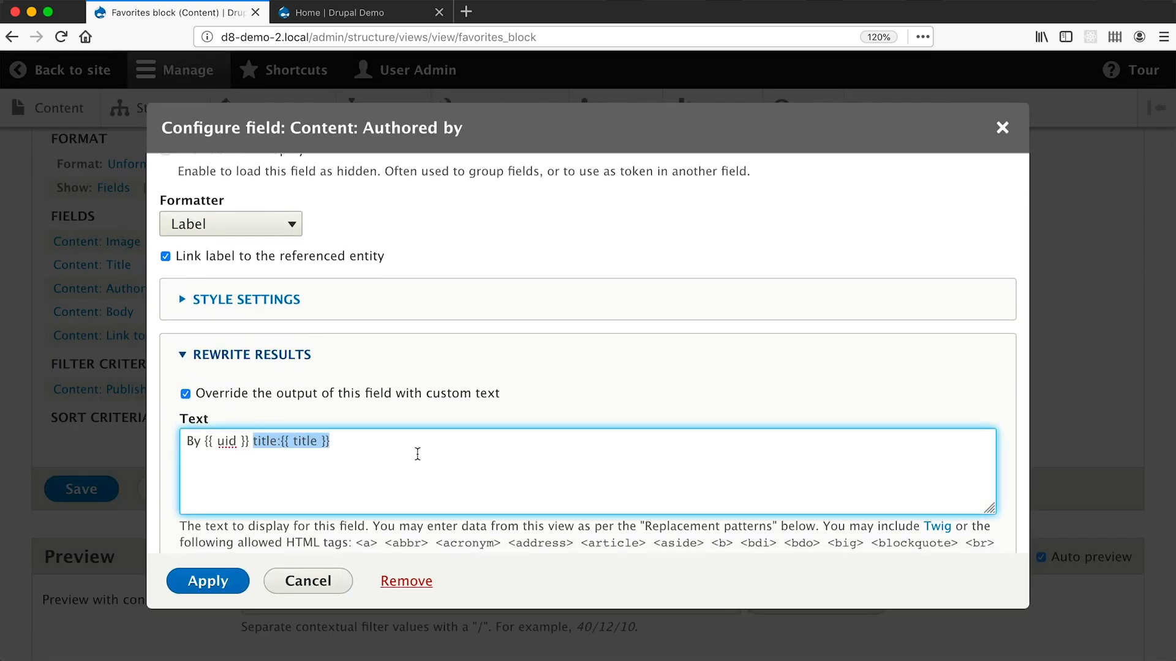
{"action": "key", "text": "BackSpace"}
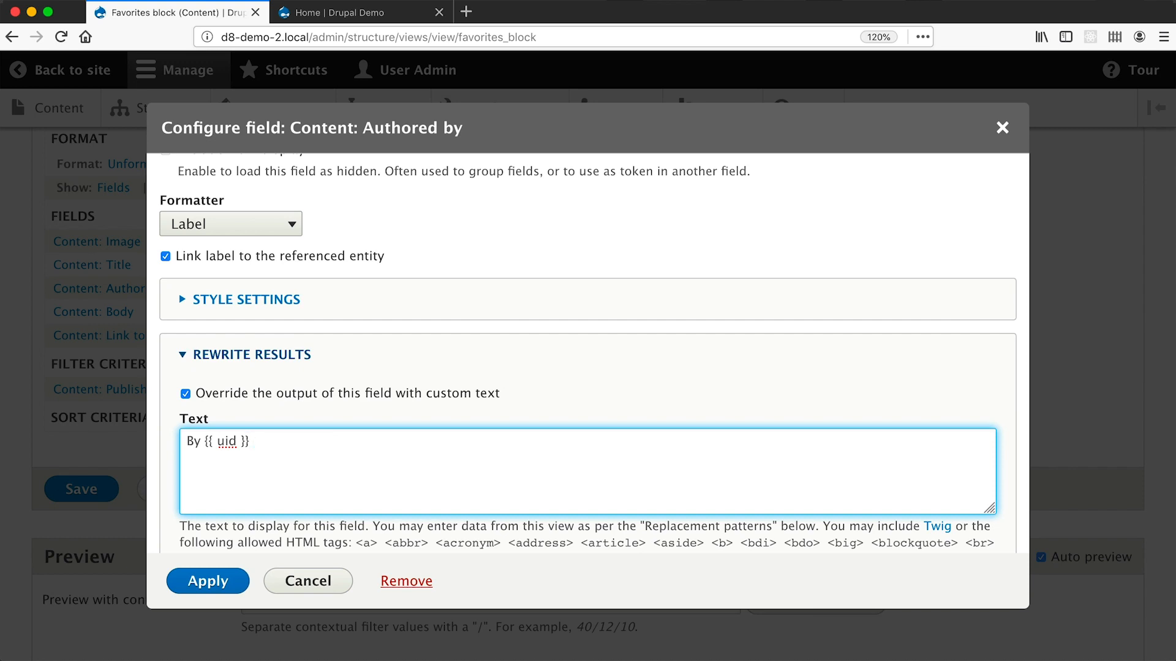
Step: Compare the Authored by field's custom text with the {{ uid }} token in the replacement patterns
{"action": "scroll", "coordinate": [375, 428], "scroll_direction": "down", "scroll_amount": 3}
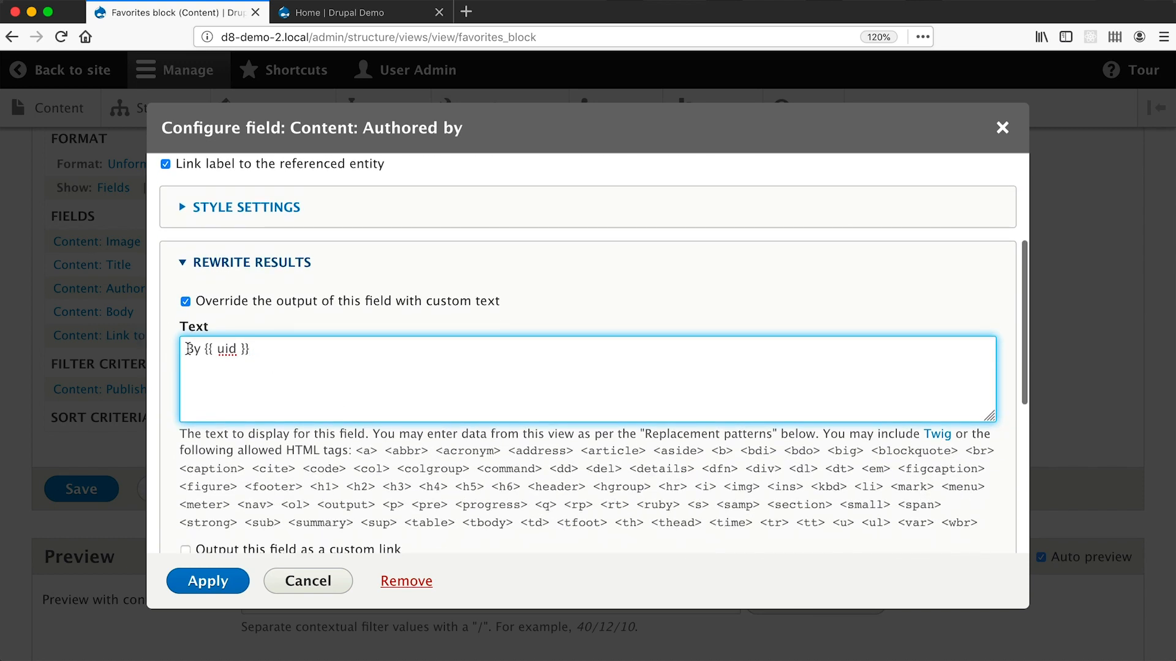
{"action": "left_click_drag", "start_coordinate": [204, 352], "coordinate": [198, 353]}
{"action": "scroll", "coordinate": [208, 367], "scroll_direction": "down", "scroll_amount": 5}
{"action": "left_click", "coordinate": [236, 395]}
{"action": "scroll", "coordinate": [237, 403], "scroll_direction": "down", "scroll_amount": 3}
{"action": "scroll", "coordinate": [242, 401], "scroll_direction": "down", "scroll_amount": 1}
{"action": "left_click_drag", "start_coordinate": [306, 378], "coordinate": [262, 380]}
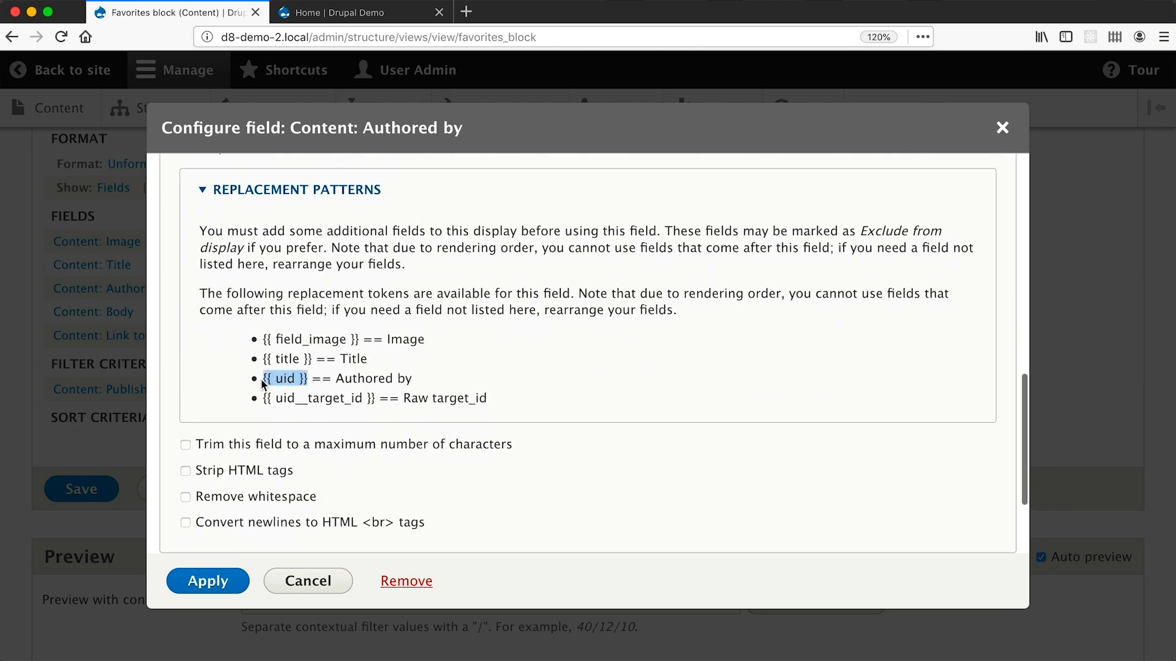
{"action": "scroll", "coordinate": [266, 379], "scroll_direction": "up", "scroll_amount": 8}
{"action": "left_click", "coordinate": [274, 382]}
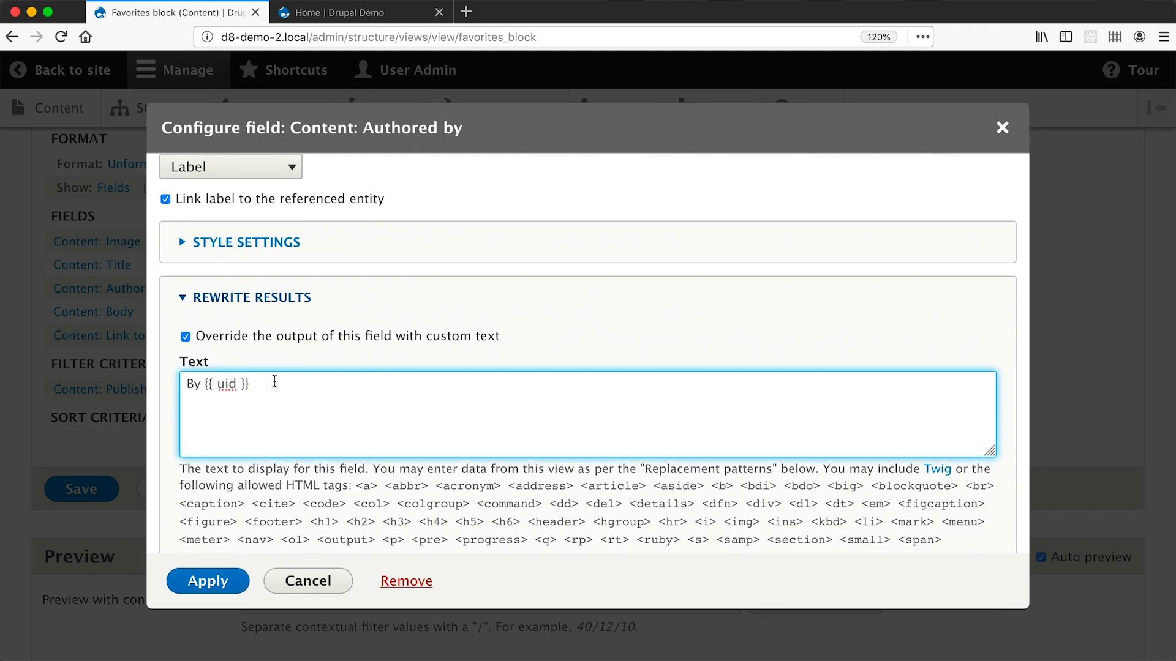
Step: Apply the Authored by field's configuration and check the author line in the preview
{"action": "scroll", "coordinate": [274, 381], "scroll_direction": "down", "scroll_amount": 7}
{"action": "left_click", "coordinate": [211, 580]}
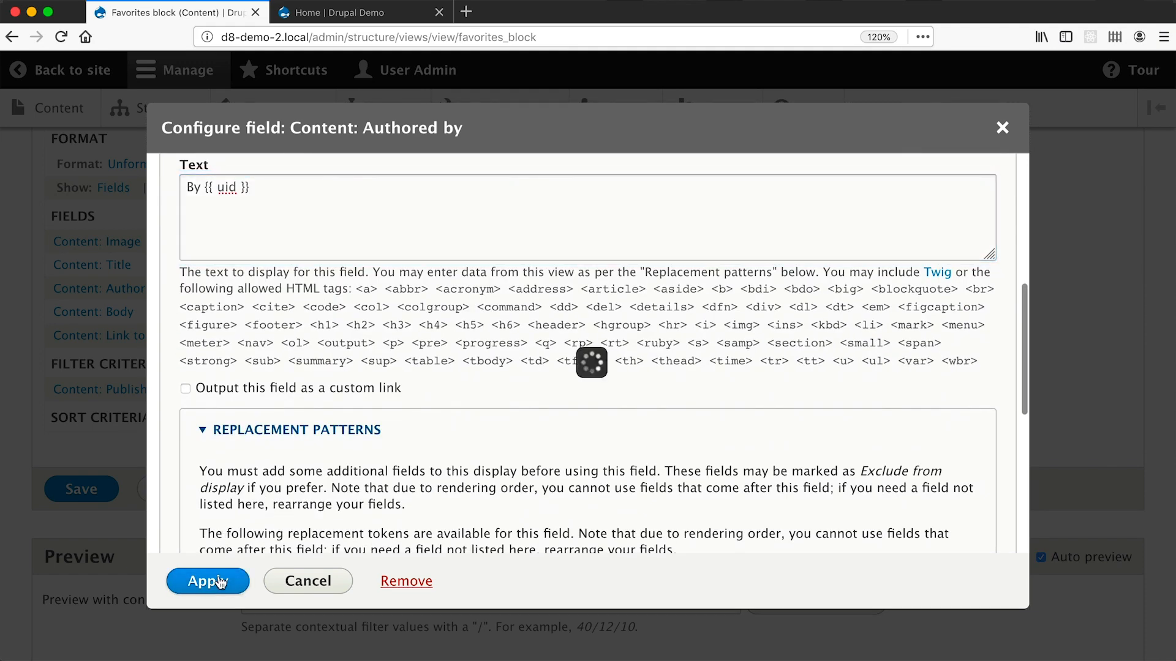
{"action": "scroll", "coordinate": [218, 582], "scroll_direction": "down", "scroll_amount": 10}
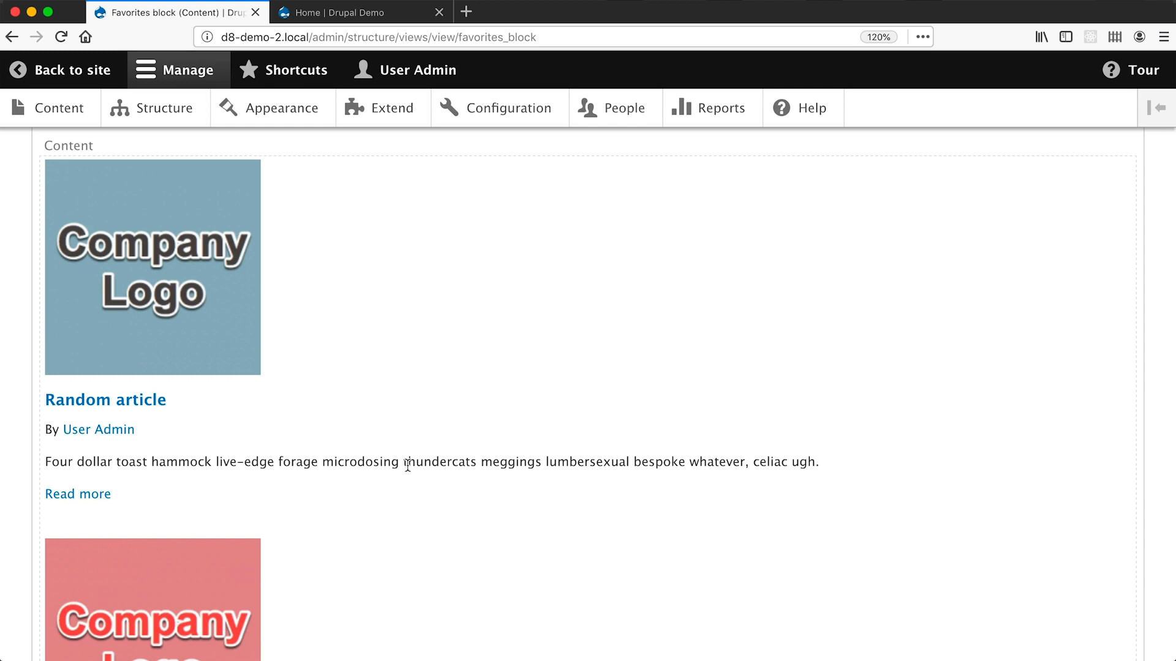
Step: Enable trimming for the Content: Body field's rewritten results with a maximum of 150 characters
{"action": "scroll", "coordinate": [407, 466], "scroll_direction": "up", "scroll_amount": 10}
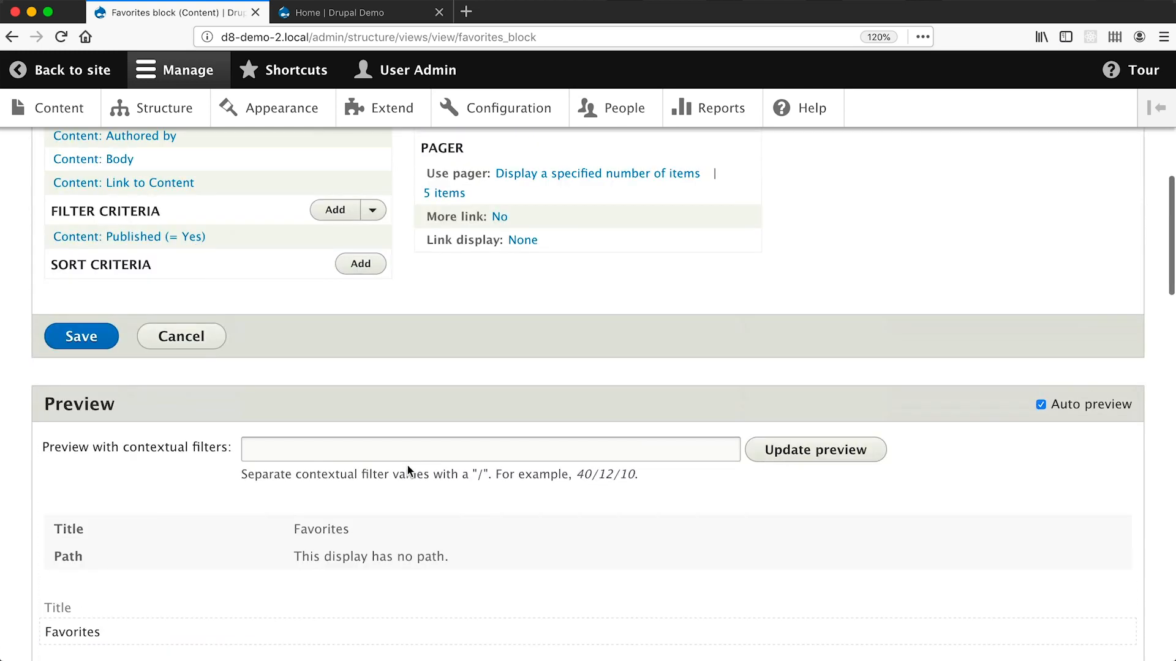
{"action": "scroll", "coordinate": [408, 466], "scroll_direction": "up", "scroll_amount": 2}
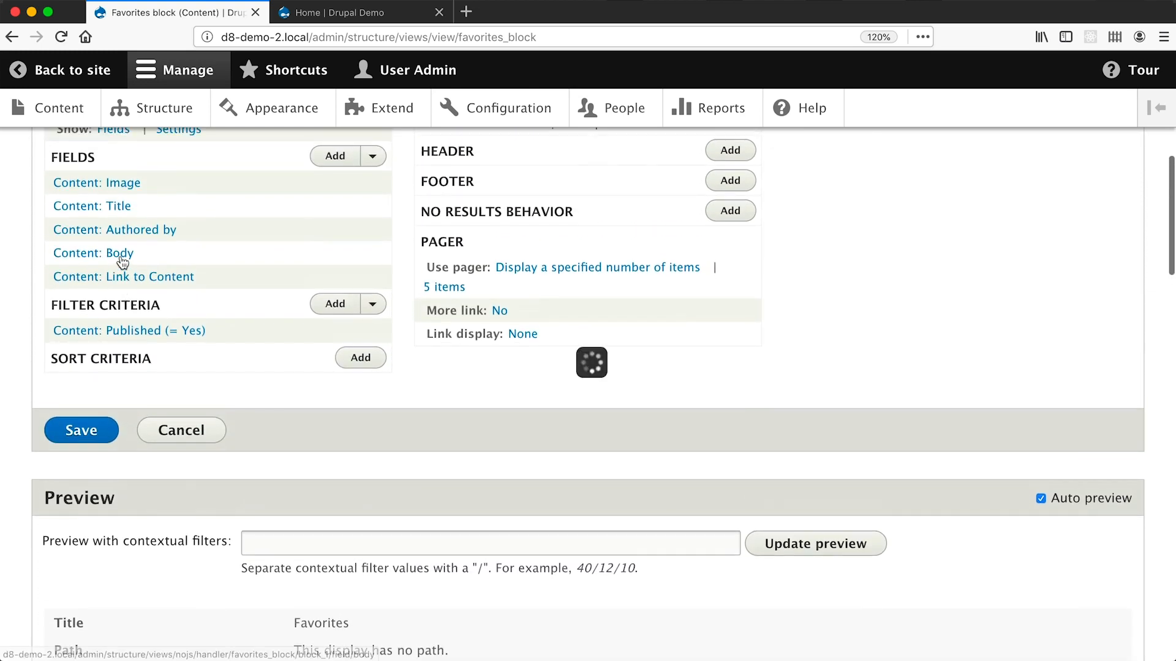
{"action": "left_click", "coordinate": [117, 254]}
{"action": "scroll", "coordinate": [190, 262], "scroll_direction": "down", "scroll_amount": 3}
{"action": "left_click", "coordinate": [237, 412]}
{"action": "scroll", "coordinate": [237, 419], "scroll_direction": "down", "scroll_amount": 3}
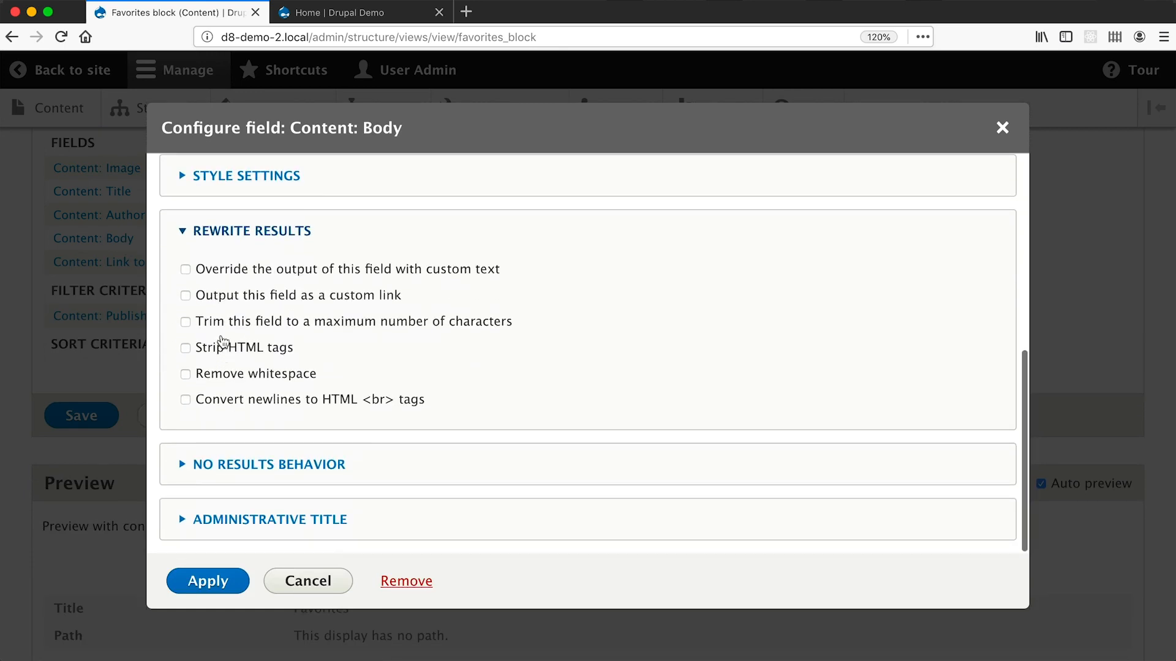
{"action": "left_click", "coordinate": [223, 325]}
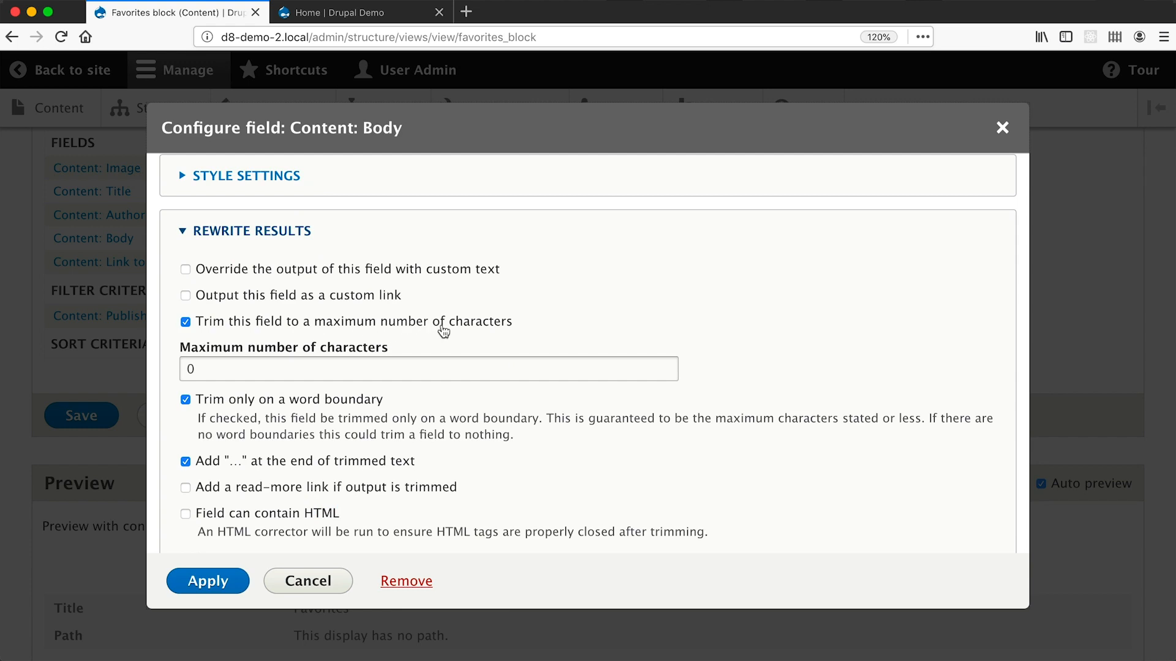
{"action": "double_click", "coordinate": [212, 368]}
{"action": "type", "text": "150"}
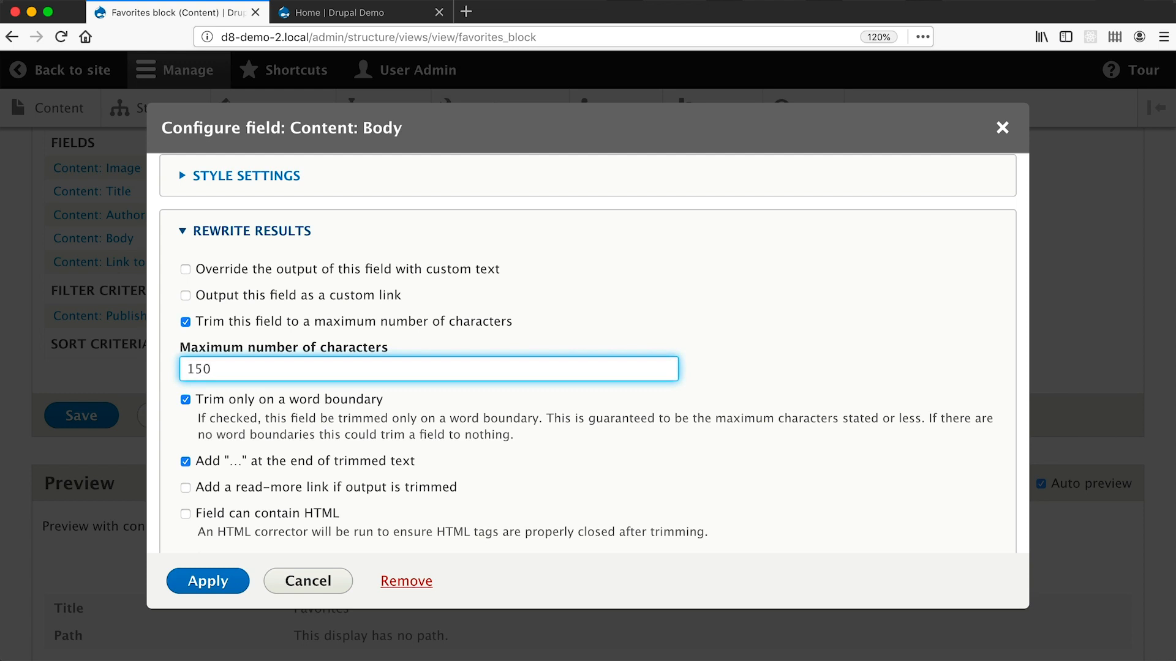
Step: Change the Body field's formatter to Default, apply the configuration and check the trimmed text in the preview
{"action": "scroll", "coordinate": [208, 273], "scroll_direction": "up", "scroll_amount": 5}
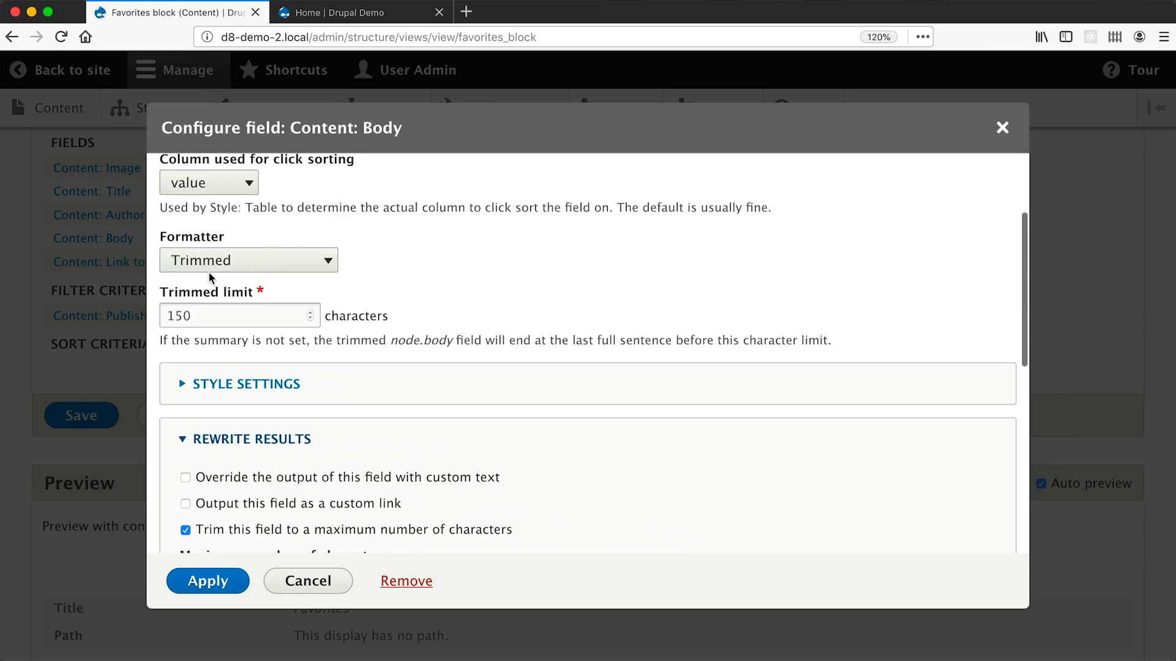
{"action": "left_click", "coordinate": [211, 267]}
{"action": "left_click", "coordinate": [215, 224]}
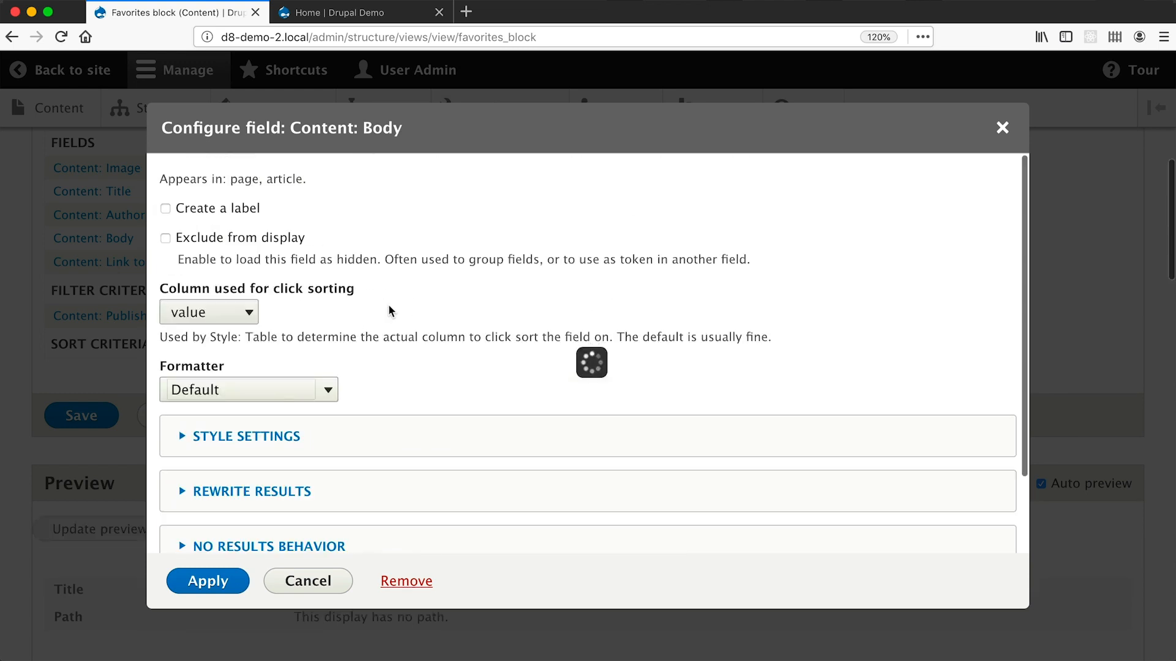
{"action": "scroll", "coordinate": [388, 312], "scroll_direction": "down", "scroll_amount": 2}
{"action": "left_click", "coordinate": [295, 407]}
{"action": "scroll", "coordinate": [295, 404], "scroll_direction": "down", "scroll_amount": 8}
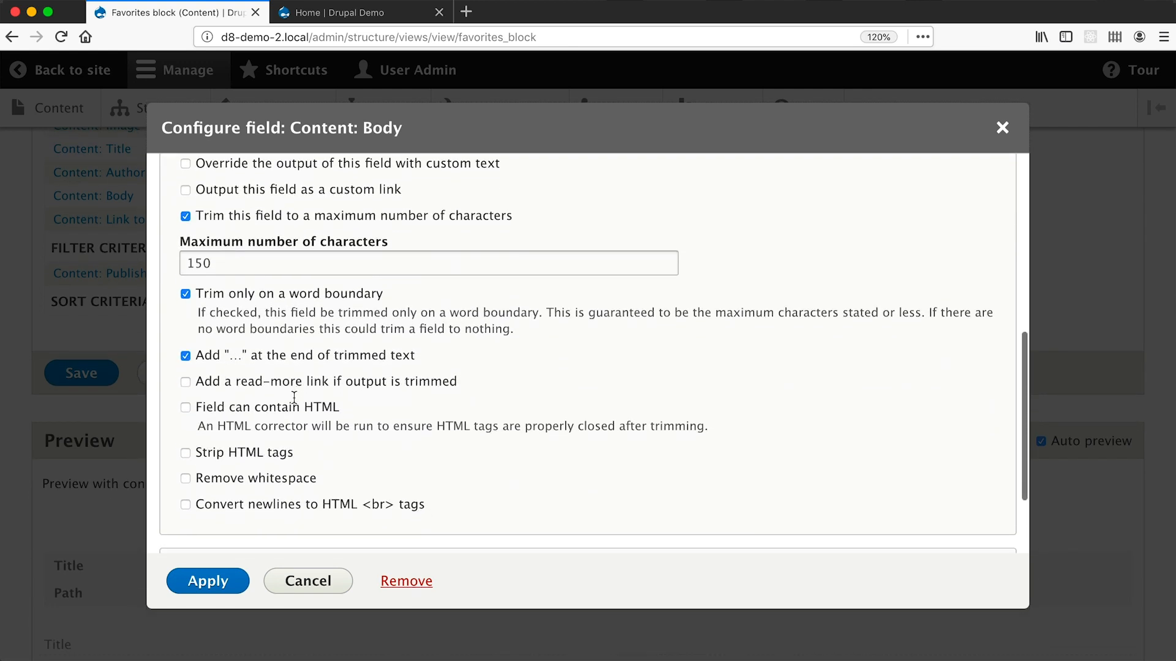
{"action": "left_click", "coordinate": [207, 580]}
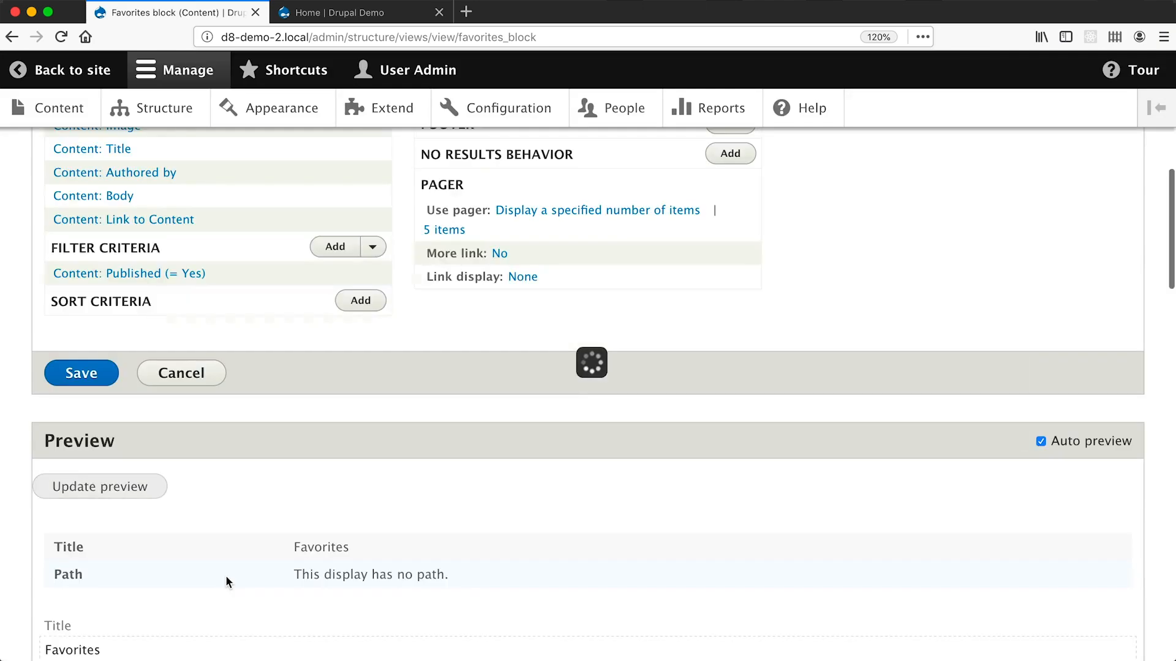
{"action": "scroll", "coordinate": [226, 577], "scroll_direction": "down", "scroll_amount": 10}
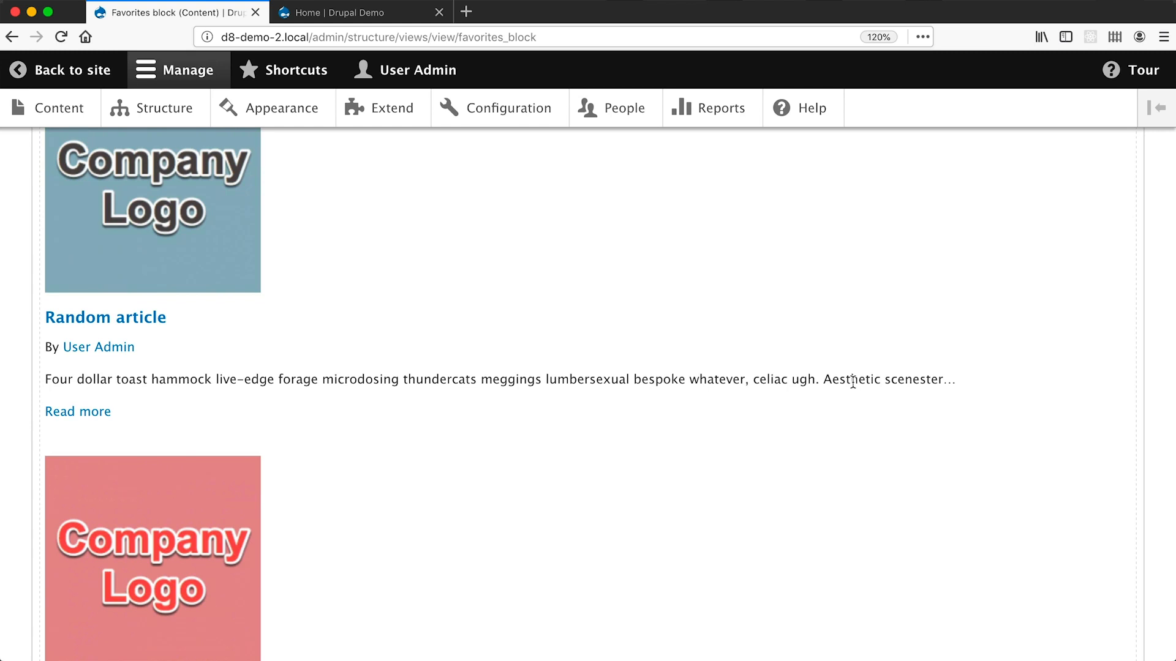
Step: Add a read-more link labelled "Read more" to the Content: Body field's trimmed output and apply the configuration
{"action": "scroll", "coordinate": [852, 381], "scroll_direction": "up", "scroll_amount": 10}
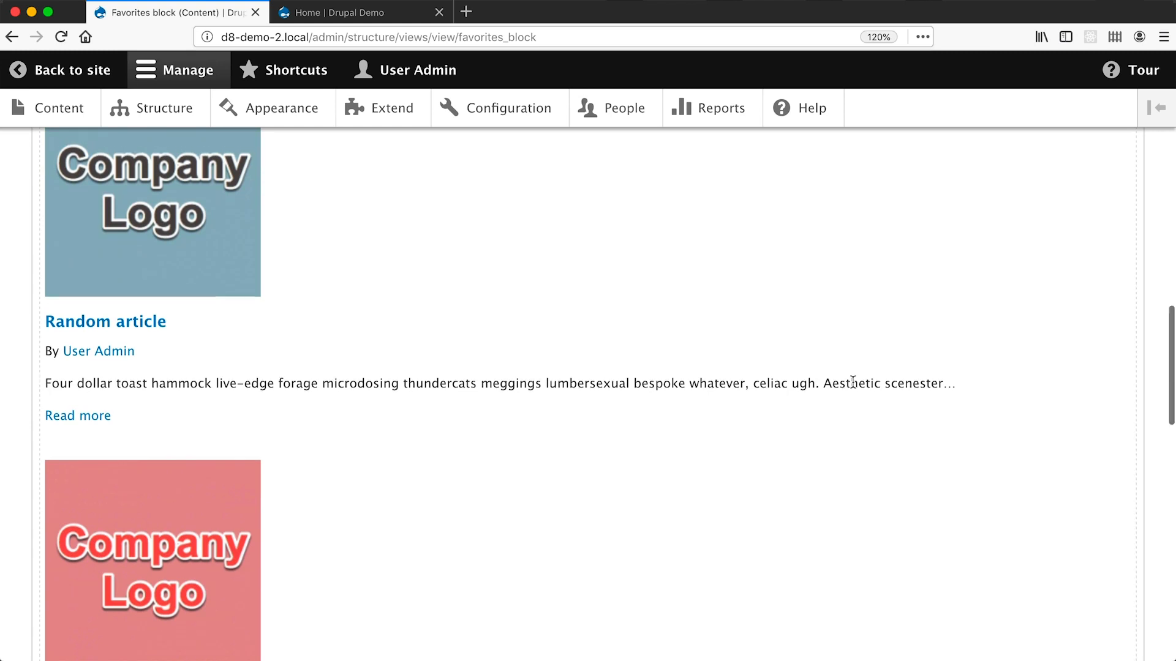
{"action": "left_click", "coordinate": [86, 264]}
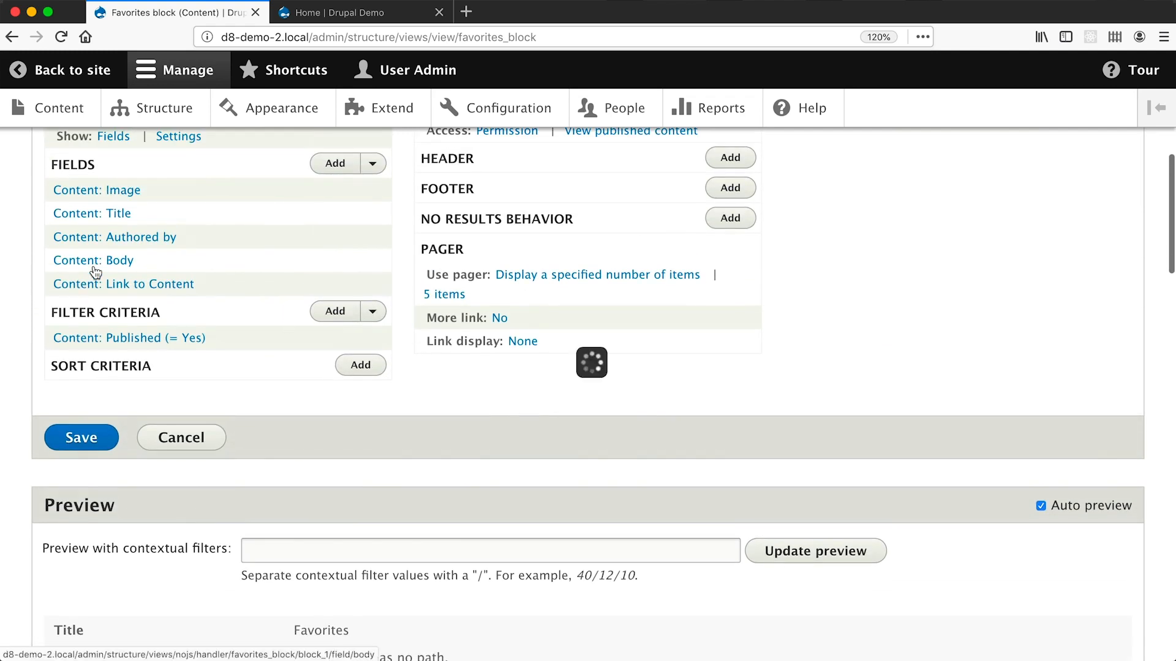
{"action": "left_click", "coordinate": [203, 499]}
{"action": "scroll", "coordinate": [202, 499], "scroll_direction": "down", "scroll_amount": 6}
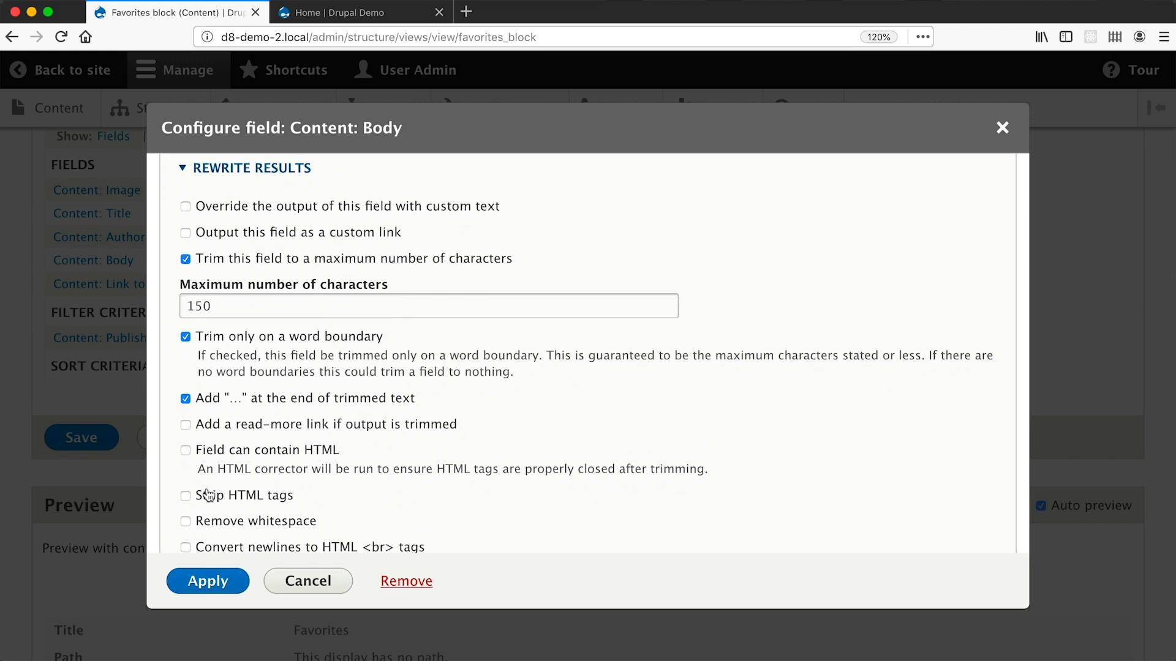
{"action": "left_click", "coordinate": [219, 426]}
{"action": "scroll", "coordinate": [224, 392], "scroll_direction": "down", "scroll_amount": 3}
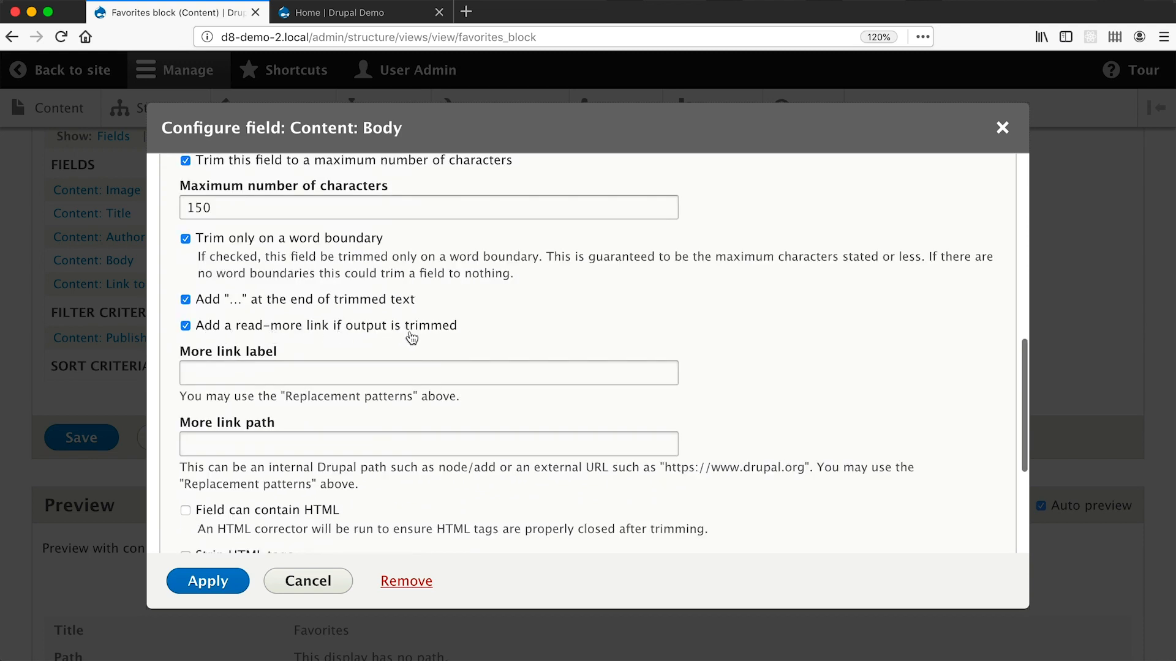
{"action": "left_click", "coordinate": [394, 368]}
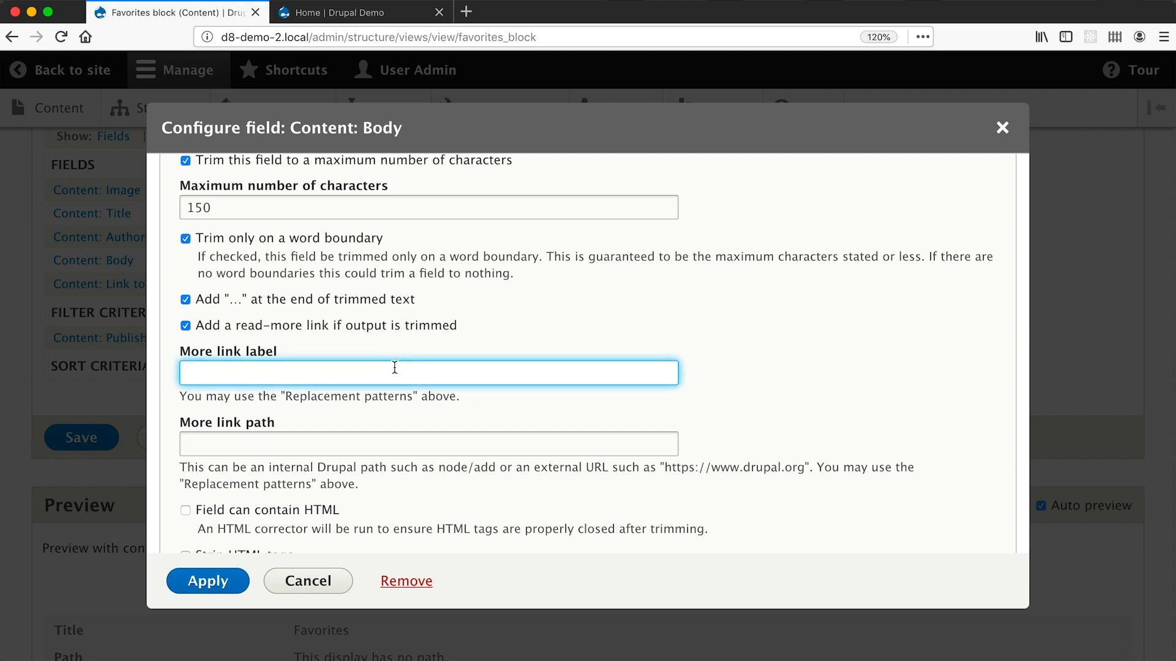
{"action": "type", "text": "Read more"}
{"action": "scroll", "coordinate": [329, 434], "scroll_direction": "down", "scroll_amount": 1}
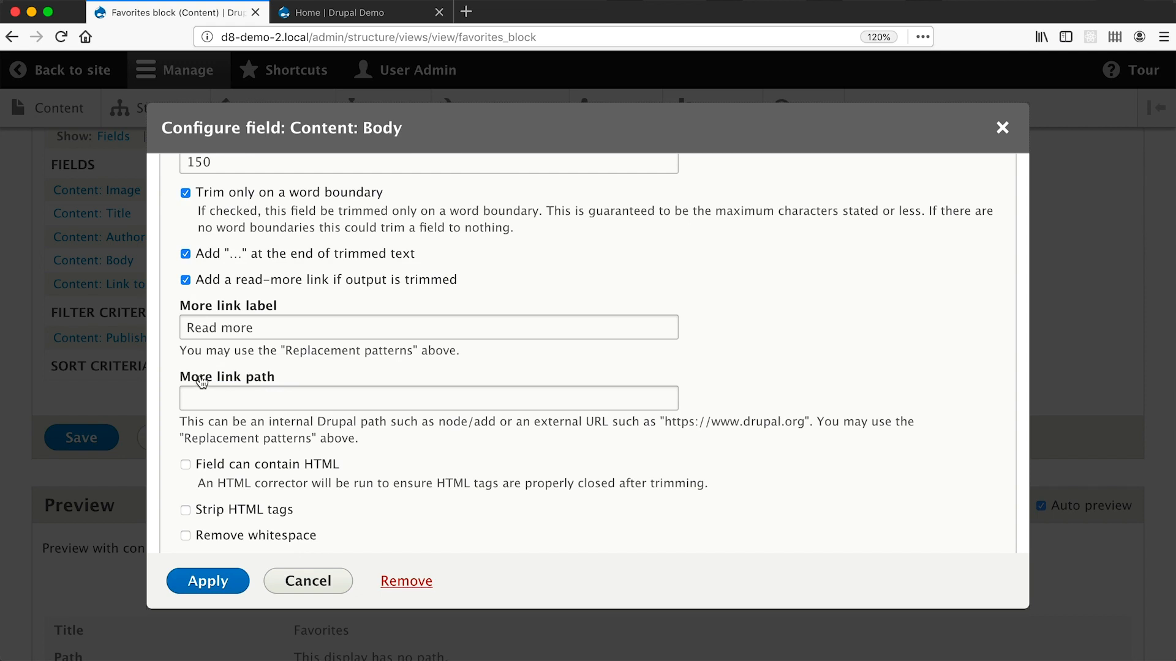
{"action": "left_click", "coordinate": [225, 579]}
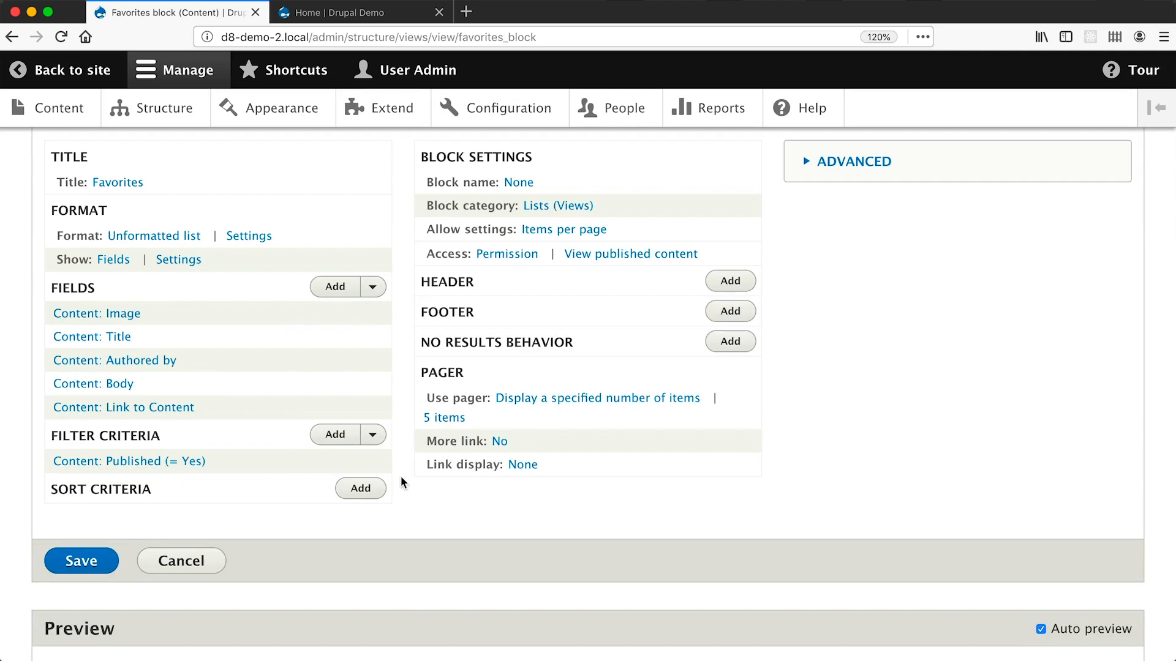
Step: Check the read-more link in the preview and inspect the HTML of the first article's body paragraph
{"action": "scroll", "coordinate": [400, 475], "scroll_direction": "down", "scroll_amount": 10}
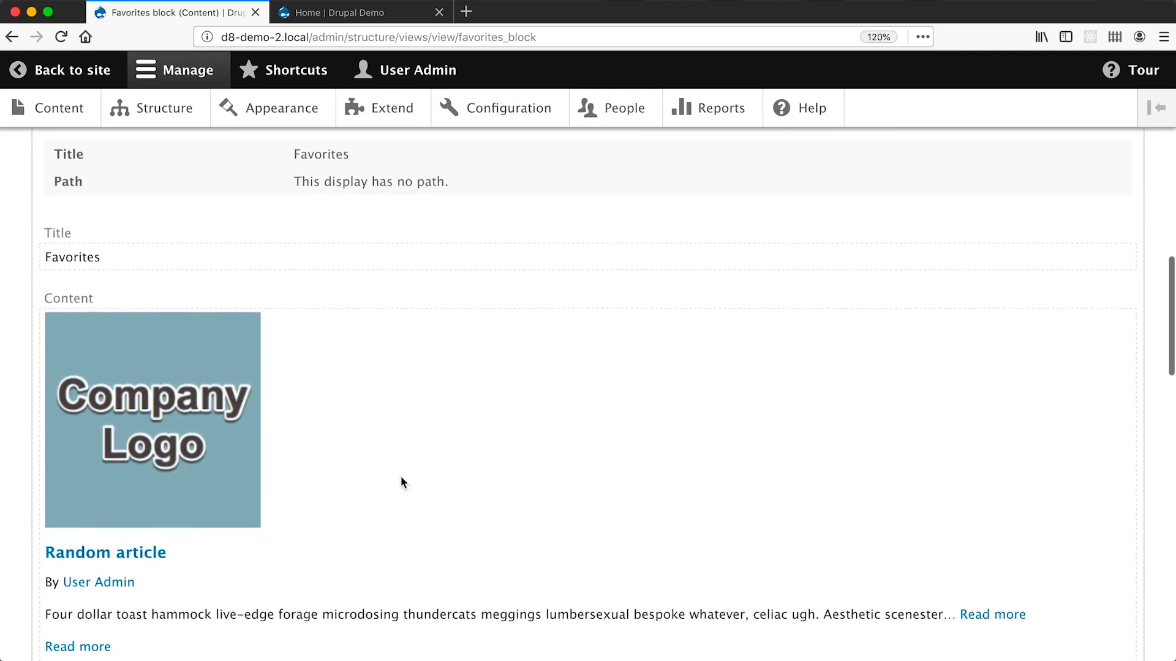
{"action": "scroll", "coordinate": [402, 482], "scroll_direction": "down", "scroll_amount": 4}
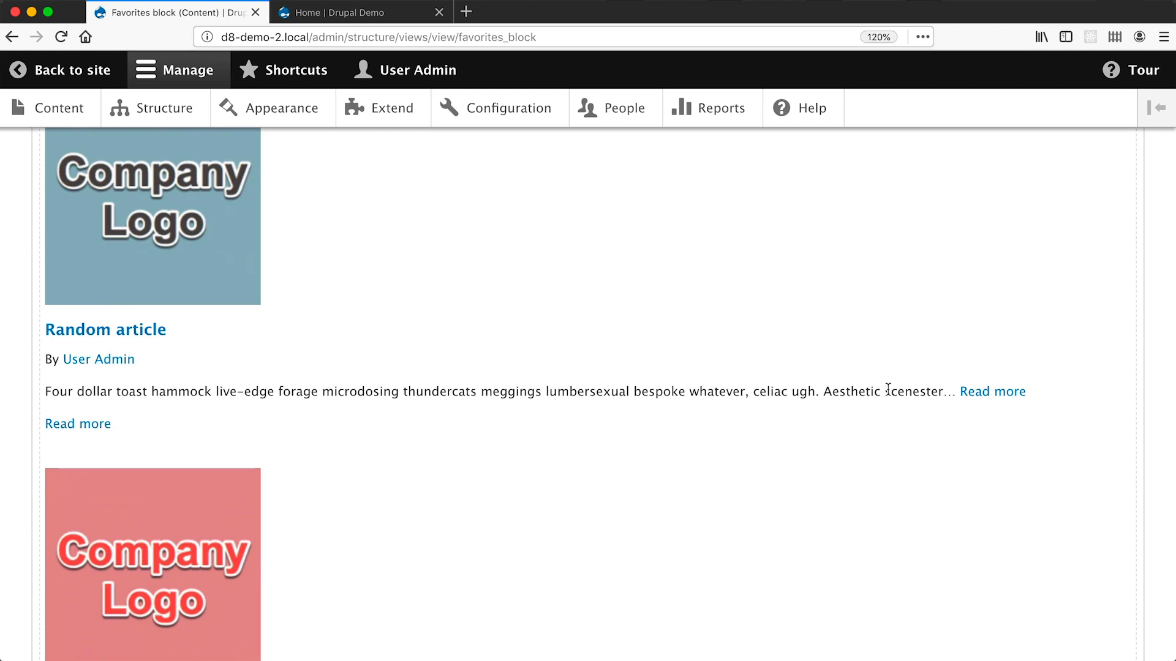
{"action": "key", "text": "super+alt+i"}
{"action": "scroll", "coordinate": [734, 329], "scroll_direction": "down", "scroll_amount": 1}
{"action": "left_click", "coordinate": [18, 430]}
{"action": "left_click", "coordinate": [199, 329]}
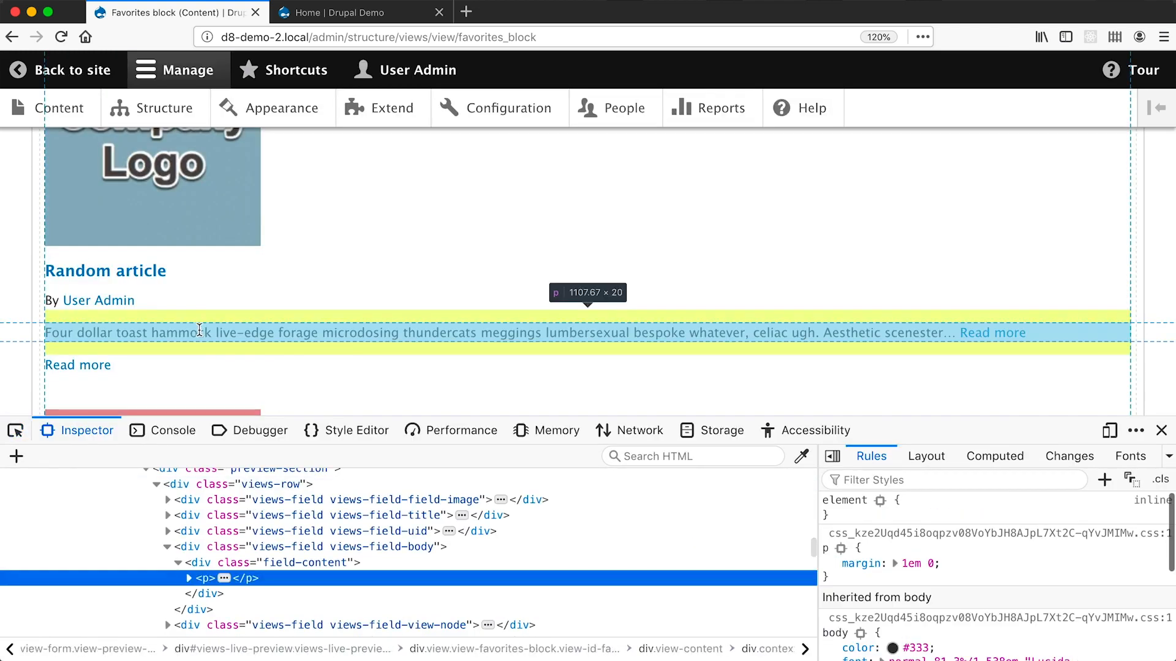
Step: Expand the body paragraph's markup, examine the read-more link's href and close the inspector
{"action": "scroll", "coordinate": [189, 560], "scroll_direction": "down", "scroll_amount": 1}
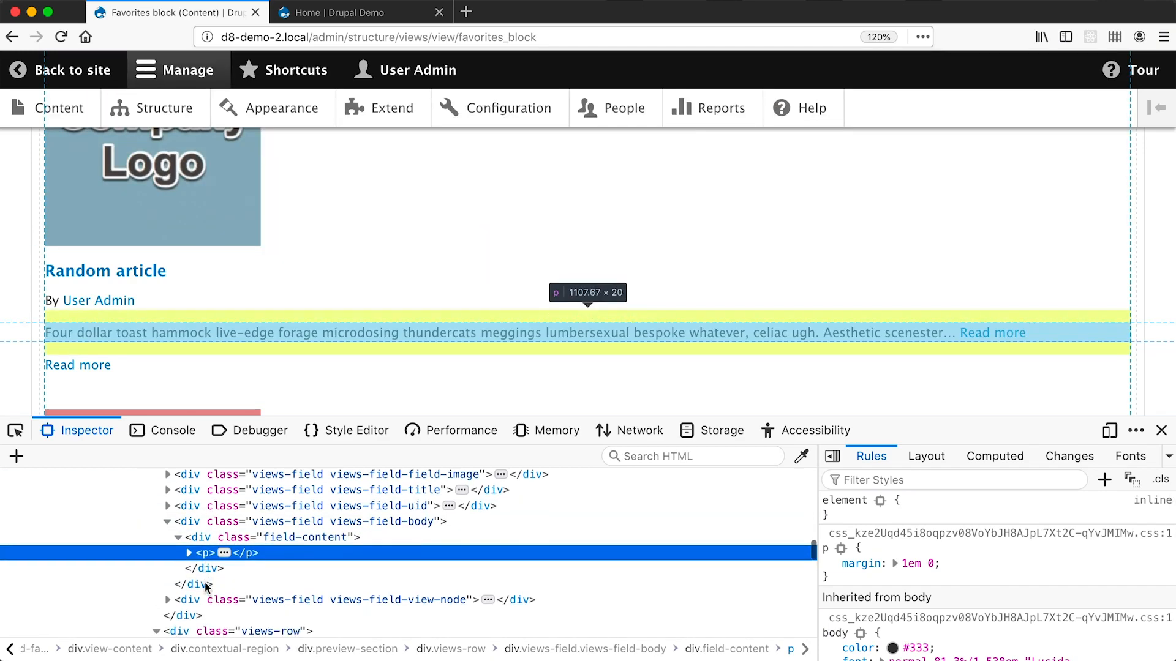
{"action": "left_click", "coordinate": [189, 554]}
{"action": "scroll", "coordinate": [245, 572], "scroll_direction": "down", "scroll_amount": 1}
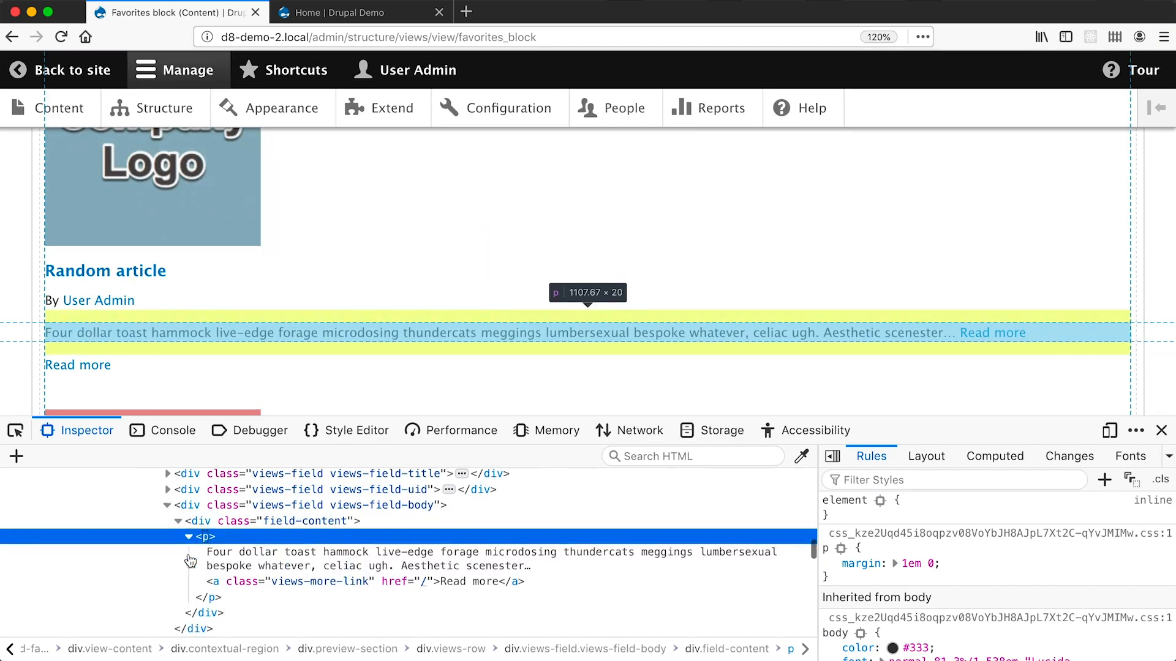
{"action": "left_click", "coordinate": [259, 583]}
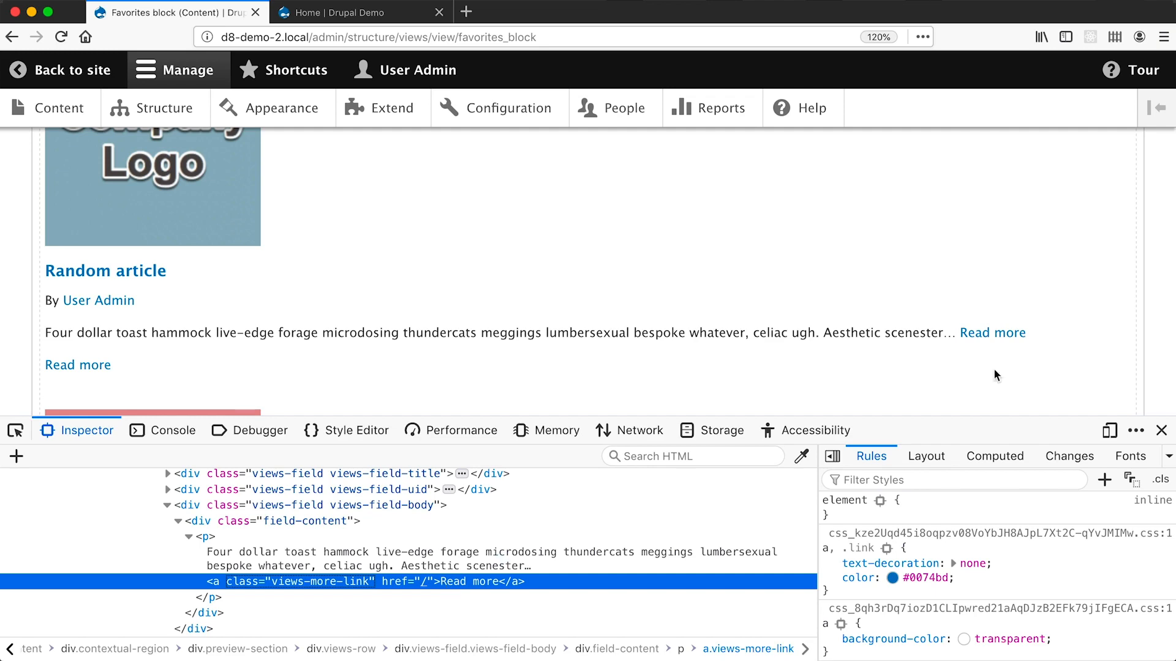
{"action": "left_click", "coordinate": [1161, 431]}
Step: Review the Body field's replacement patterns and the note on rendering order, closing the configuration without changes
{"action": "scroll", "coordinate": [208, 316], "scroll_direction": "up", "scroll_amount": 15}
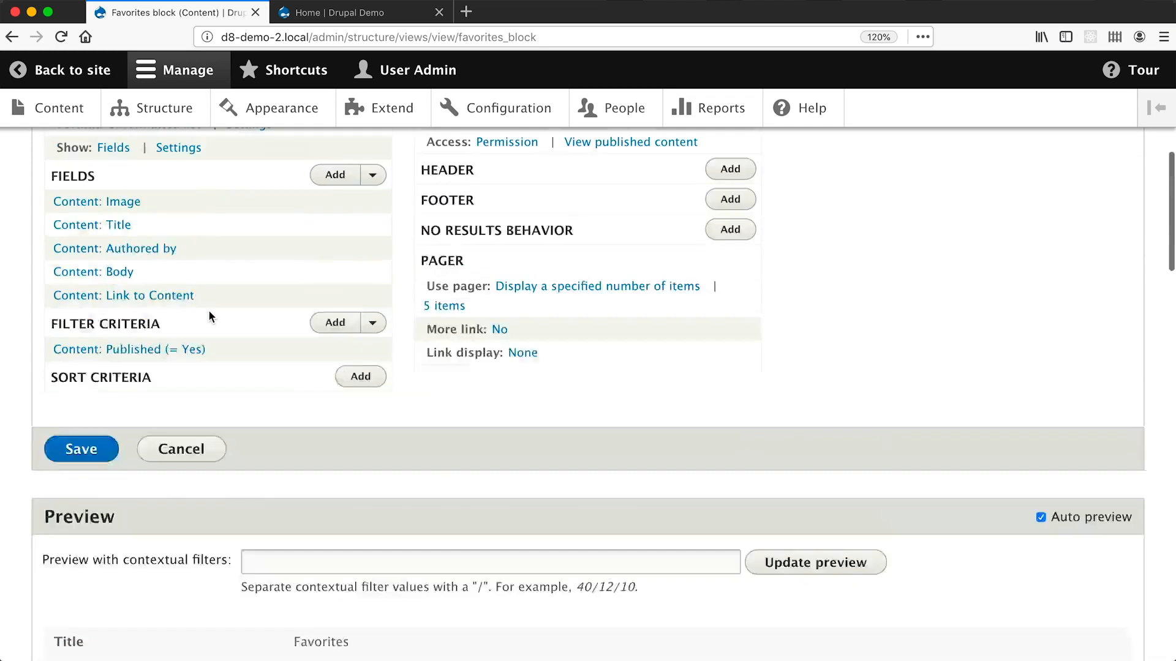
{"action": "left_click", "coordinate": [98, 488]}
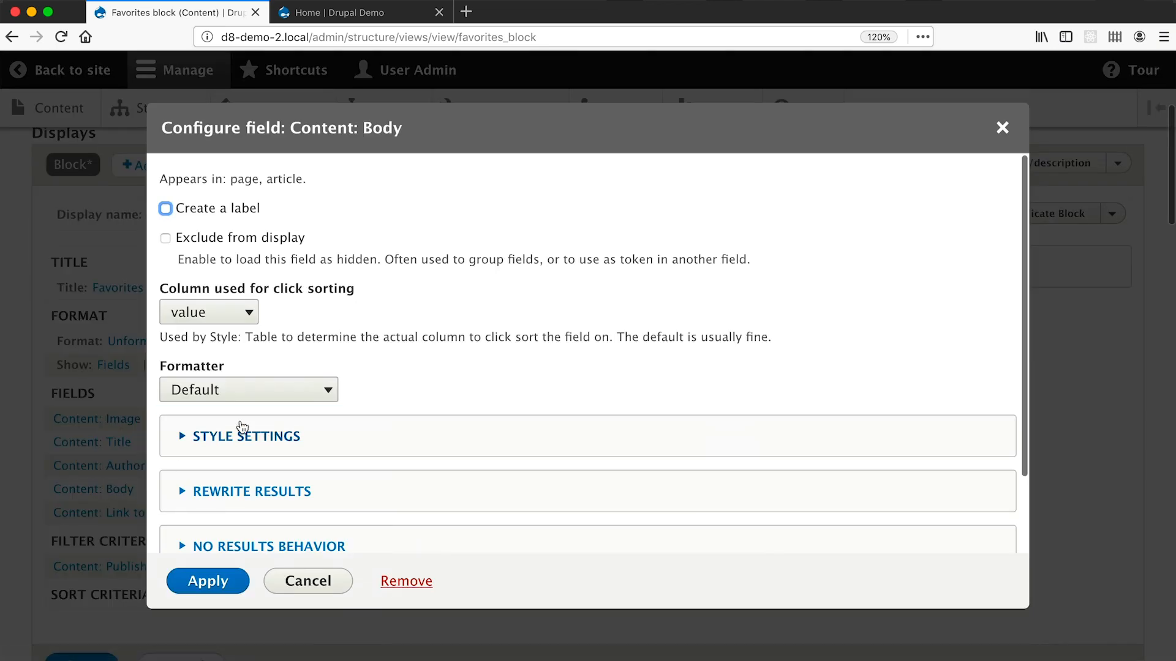
{"action": "left_click", "coordinate": [233, 505]}
{"action": "scroll", "coordinate": [232, 504], "scroll_direction": "down", "scroll_amount": 5}
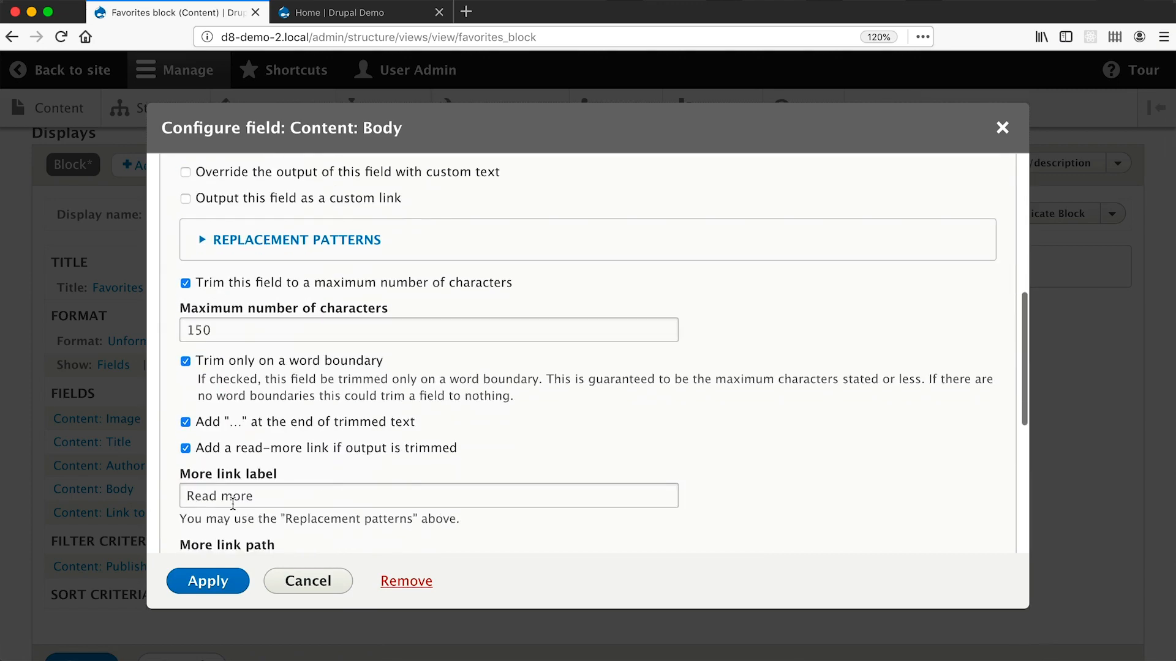
{"action": "left_click", "coordinate": [274, 241]}
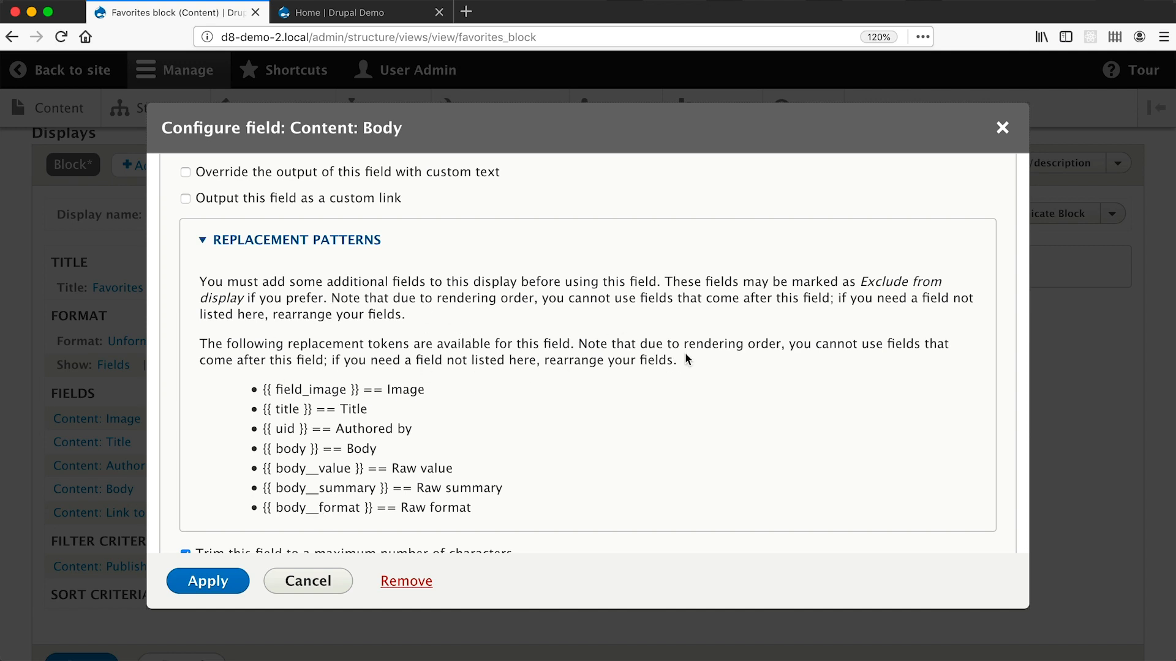
{"action": "left_click_drag", "start_coordinate": [691, 360], "coordinate": [583, 343]}
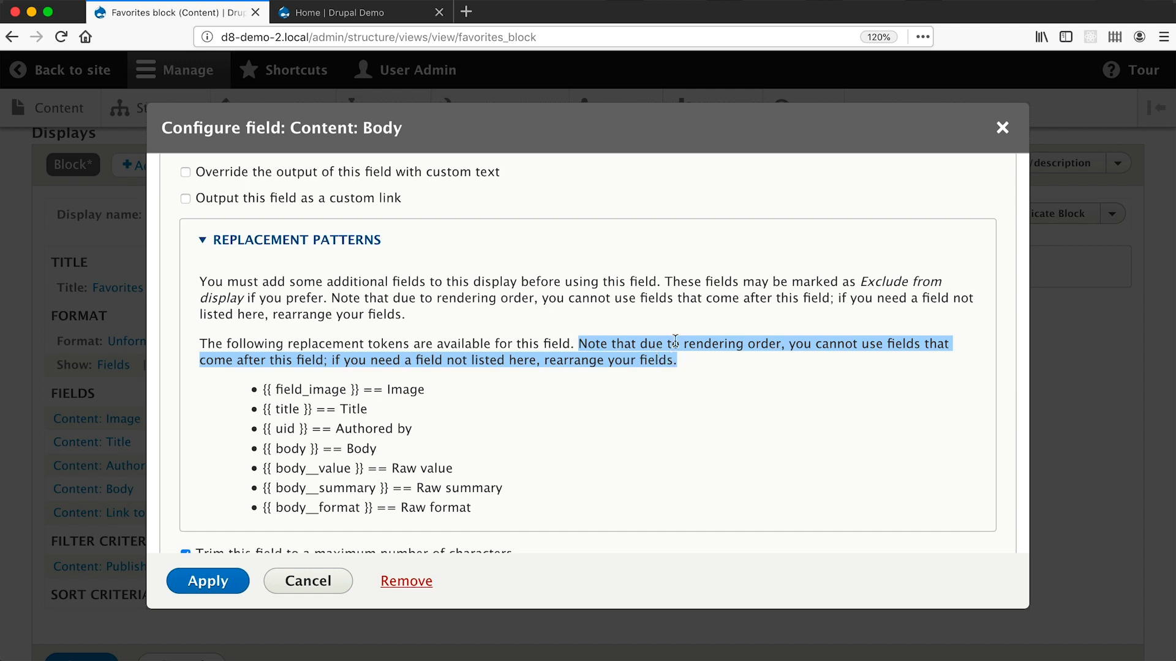
{"action": "left_click", "coordinate": [1002, 127]}
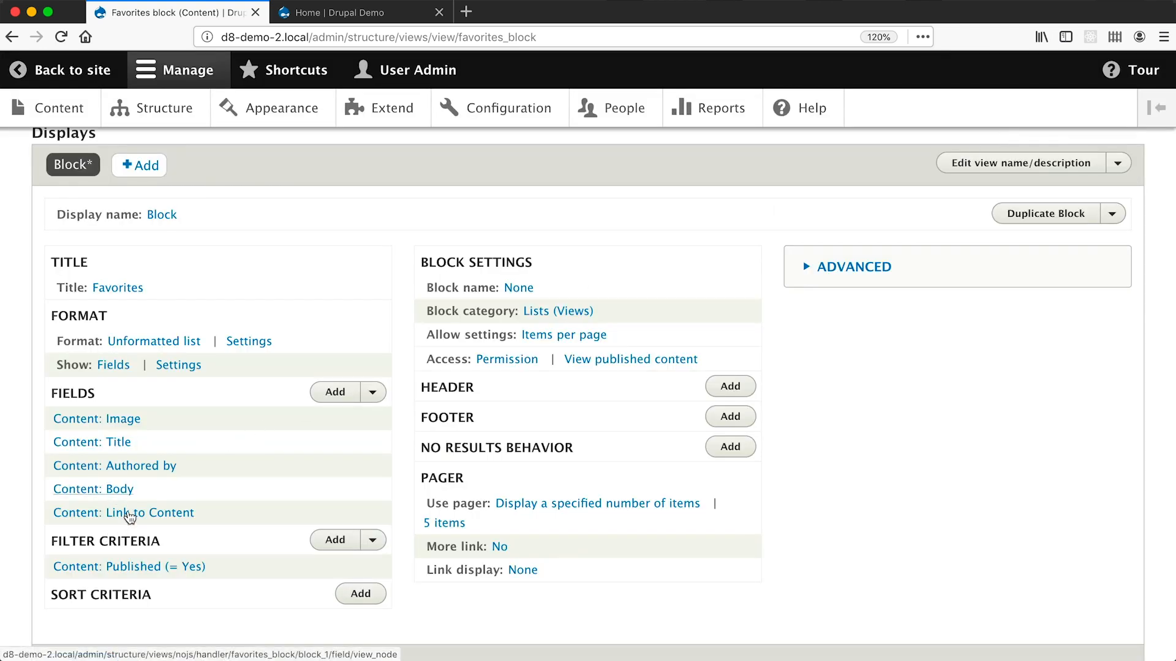
Step: Rearrange the fields so that Content: Link to Content comes before Content: Body, and apply the order
{"action": "left_click", "coordinate": [372, 392]}
{"action": "left_click", "coordinate": [343, 412]}
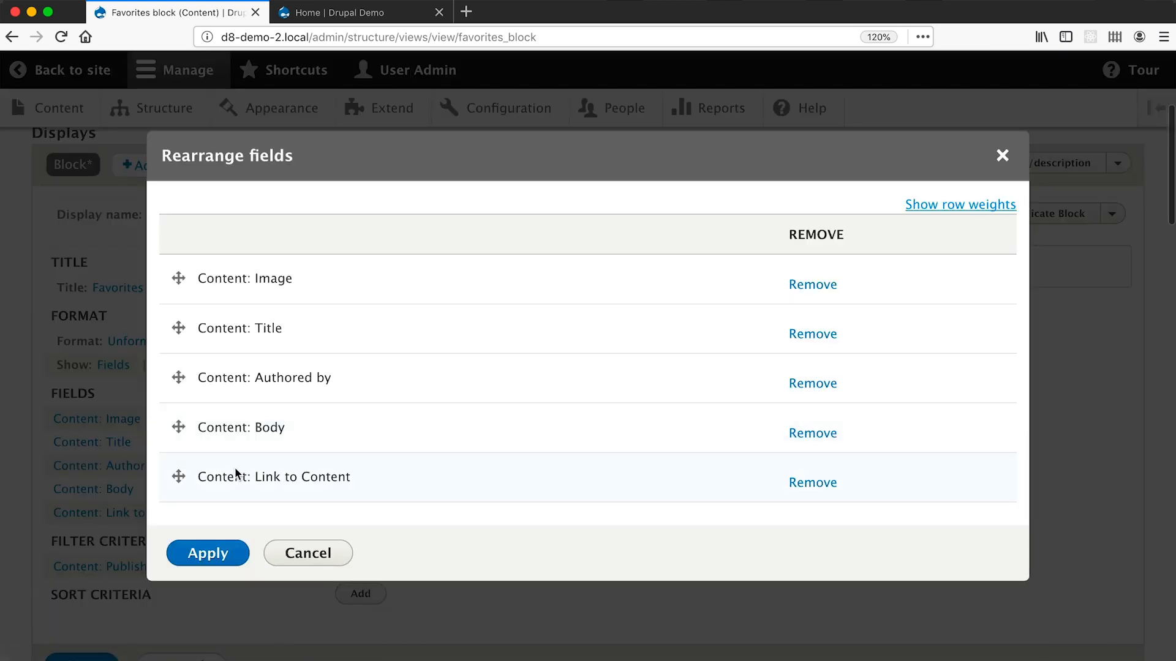
{"action": "left_click_drag", "start_coordinate": [178, 477], "coordinate": [192, 430]}
{"action": "left_click", "coordinate": [189, 551]}
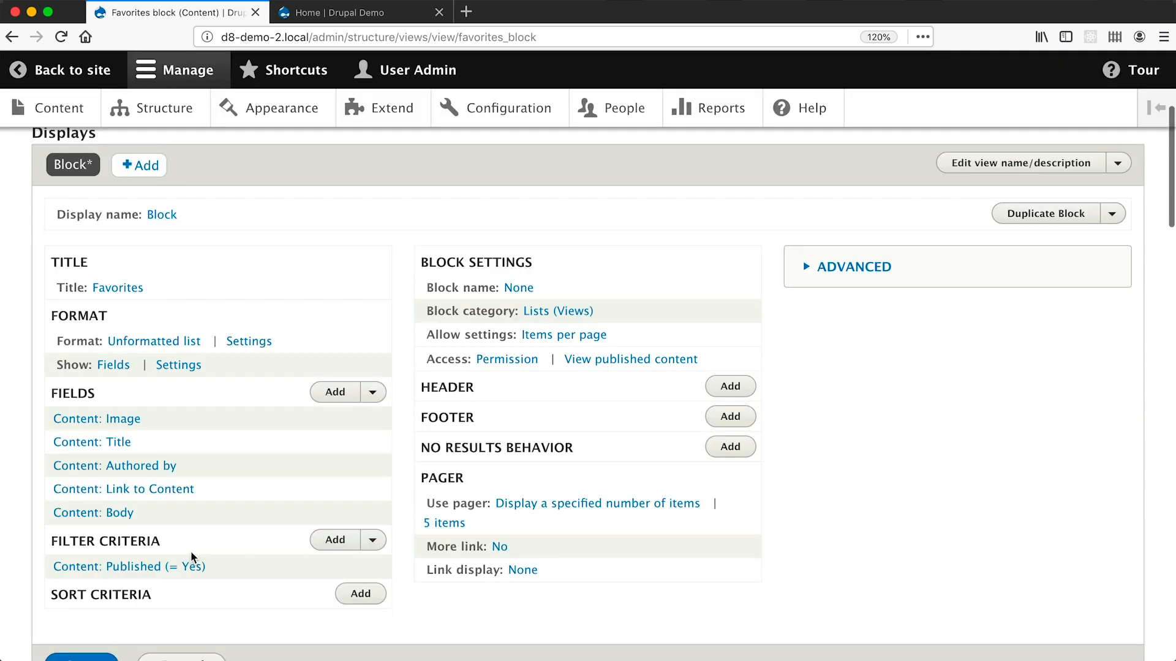
Step: Copy the {{ view_node }} token from the replacement patterns in the Content: Body field's rewrite settings
{"action": "left_click", "coordinate": [126, 514]}
{"action": "left_click", "coordinate": [212, 490]}
{"action": "scroll", "coordinate": [213, 487], "scroll_direction": "down", "scroll_amount": 7}
{"action": "scroll", "coordinate": [213, 487], "scroll_direction": "up", "scroll_amount": 3}
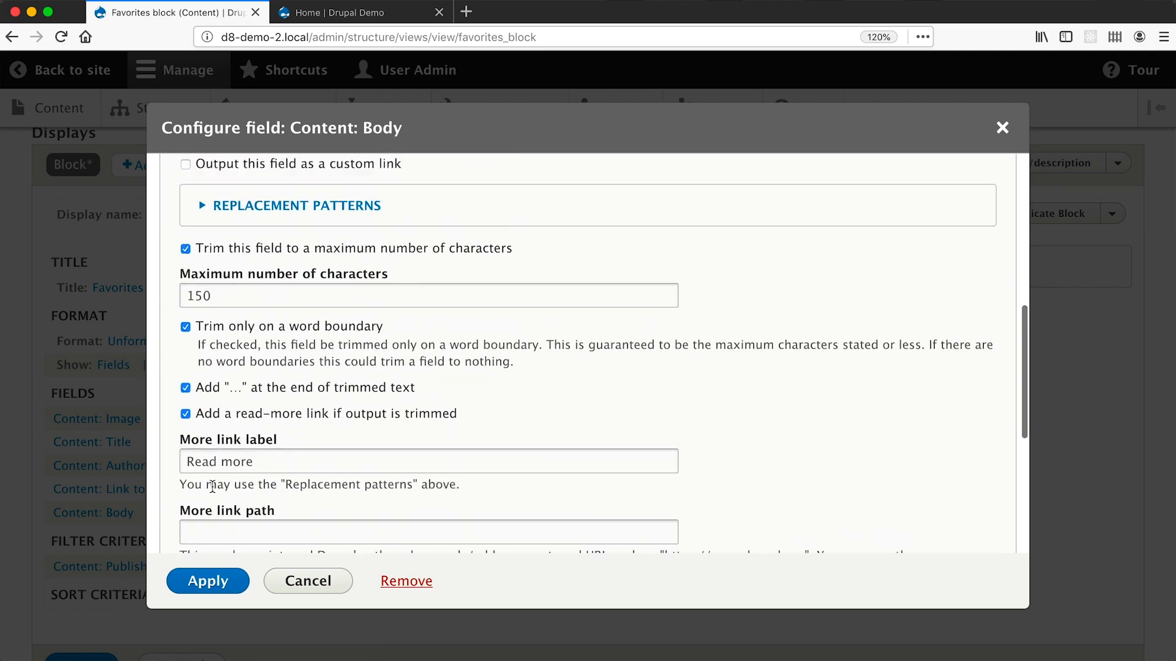
{"action": "scroll", "coordinate": [297, 341], "scroll_direction": "down", "scroll_amount": 1}
{"action": "left_click", "coordinate": [307, 223]}
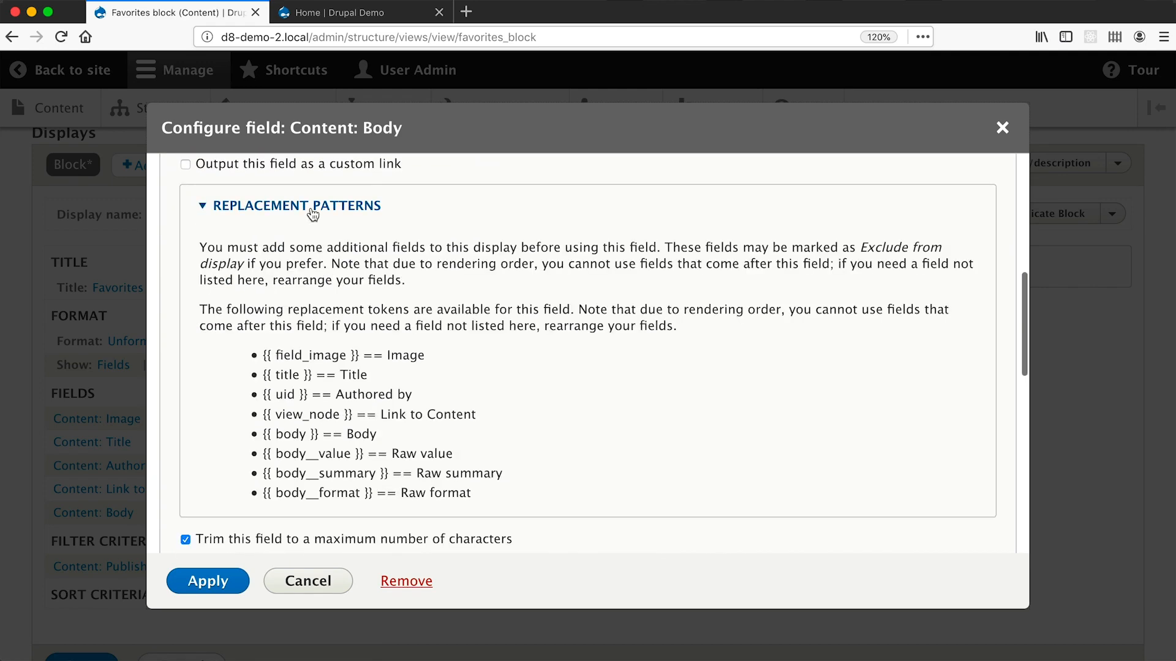
{"action": "scroll", "coordinate": [309, 437], "scroll_direction": "down", "scroll_amount": 1}
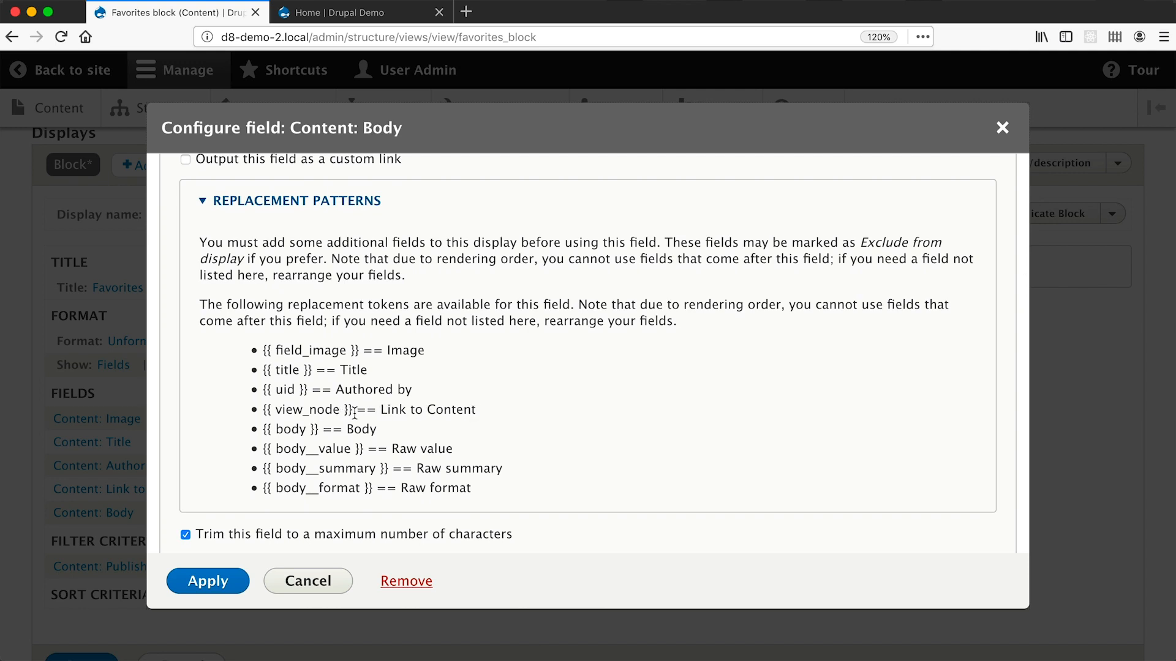
{"action": "left_click_drag", "start_coordinate": [349, 413], "coordinate": [265, 415]}
{"action": "key", "text": "super+c"}
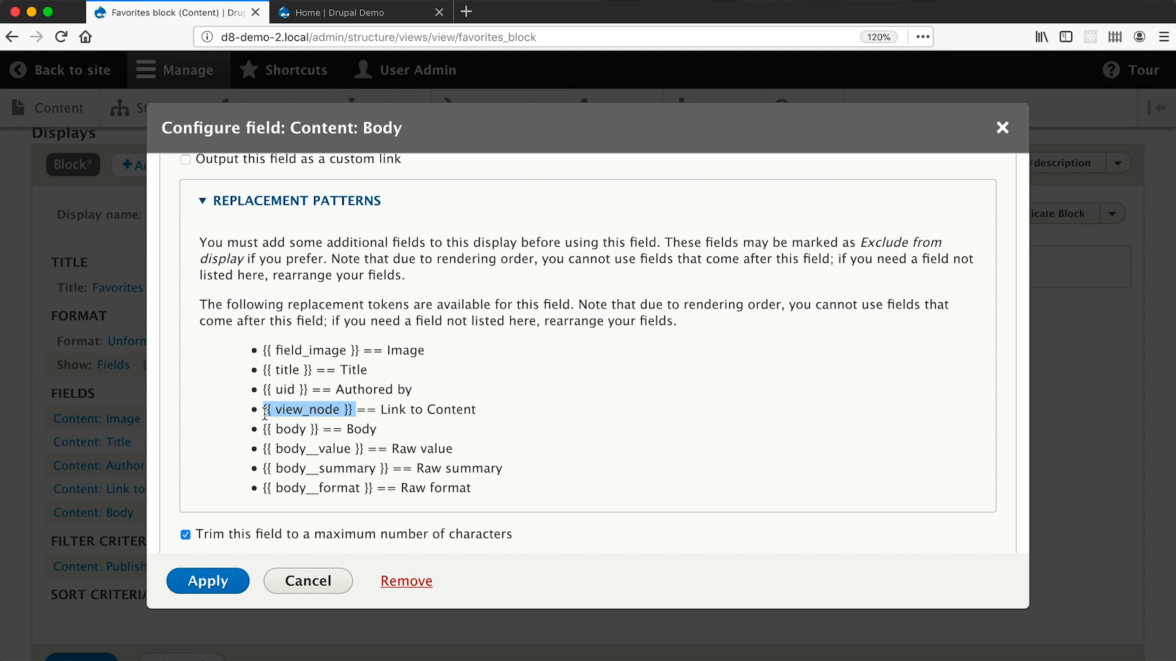
Step: Set the Body field's more link path to {{ view_node }} and apply the configuration
{"action": "scroll", "coordinate": [323, 411], "scroll_direction": "down", "scroll_amount": 8}
{"action": "left_click", "coordinate": [286, 426]}
{"action": "key", "text": "super+v"}
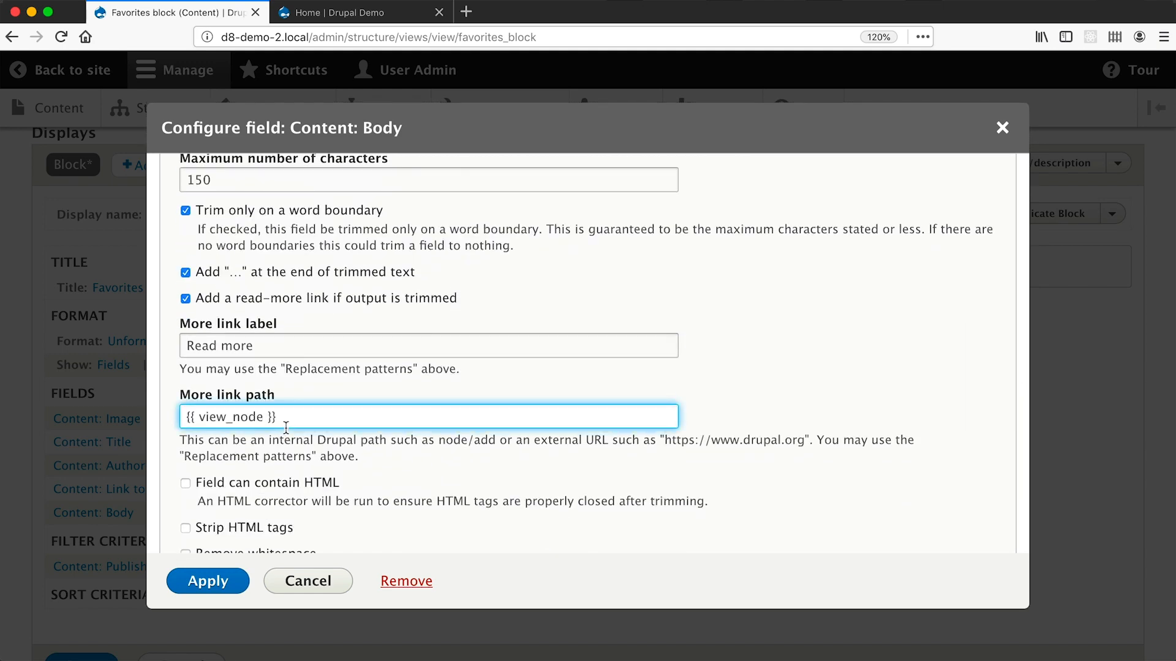
{"action": "left_click", "coordinate": [215, 579]}
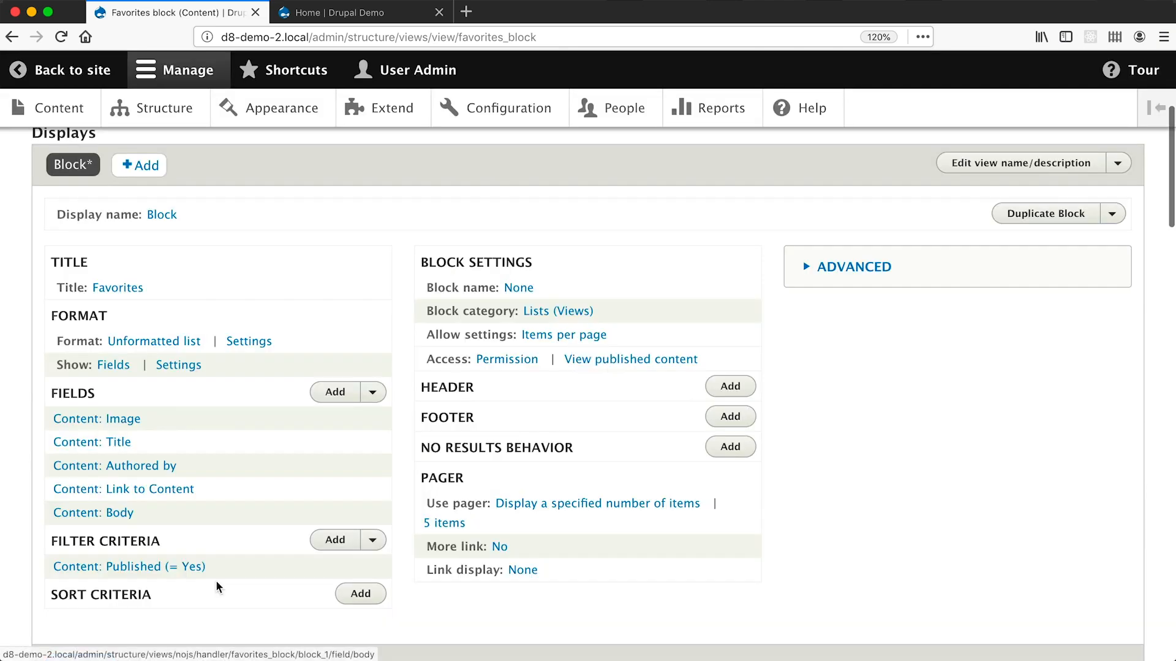
Step: Inspect the href of the read-more link after the first article's trimmed text in the preview
{"action": "scroll", "coordinate": [222, 541], "scroll_direction": "down", "scroll_amount": 15}
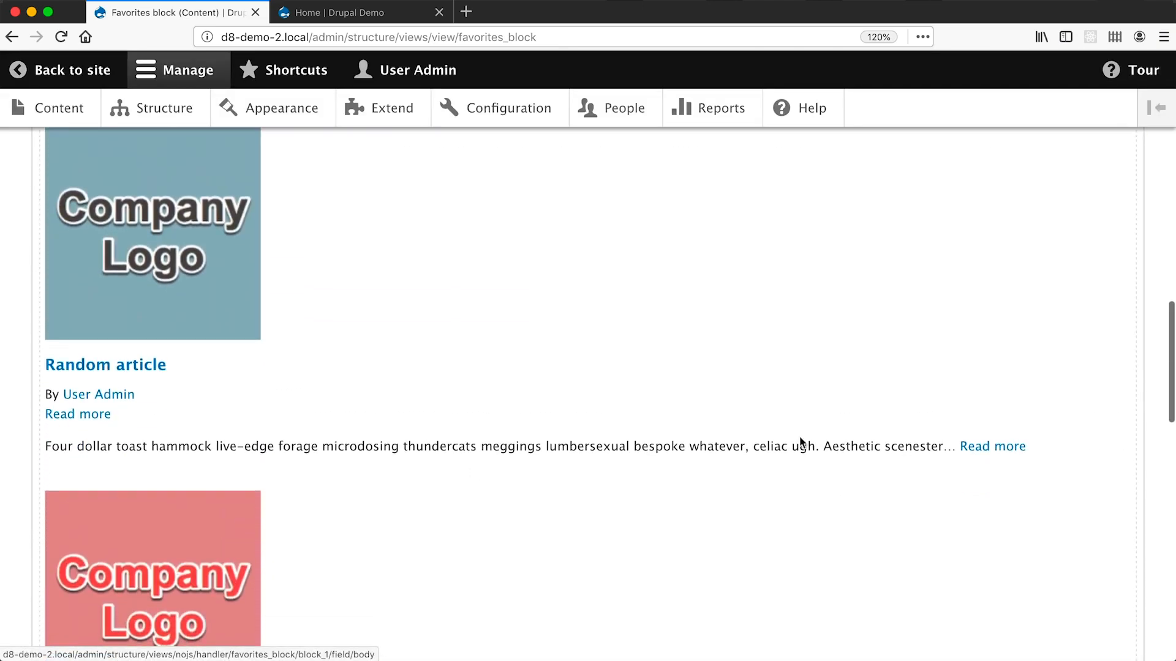
{"action": "key", "text": "super+alt+i"}
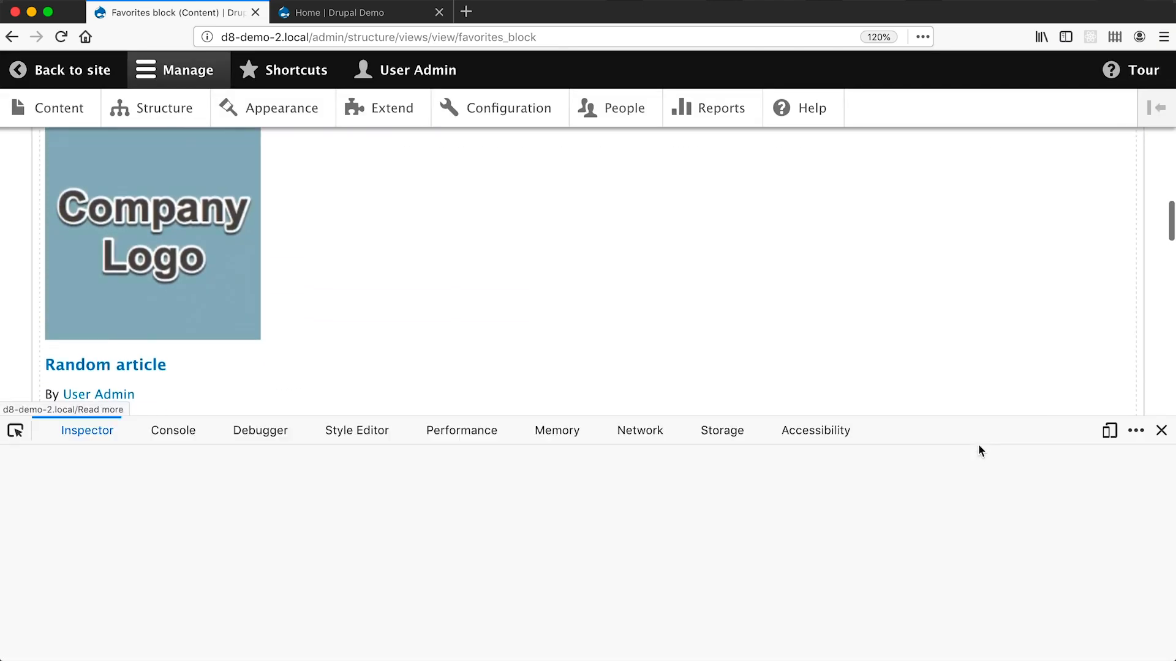
{"action": "scroll", "coordinate": [809, 334], "scroll_direction": "down", "scroll_amount": 4}
{"action": "left_click", "coordinate": [15, 430]}
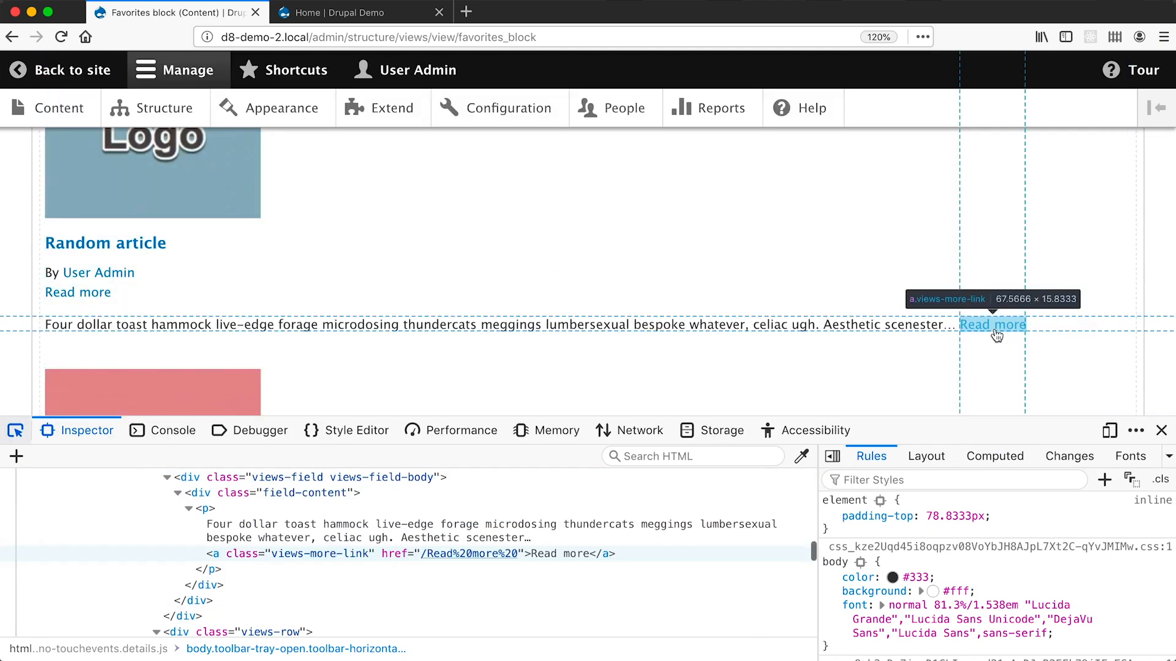
{"action": "left_click", "coordinate": [993, 327]}
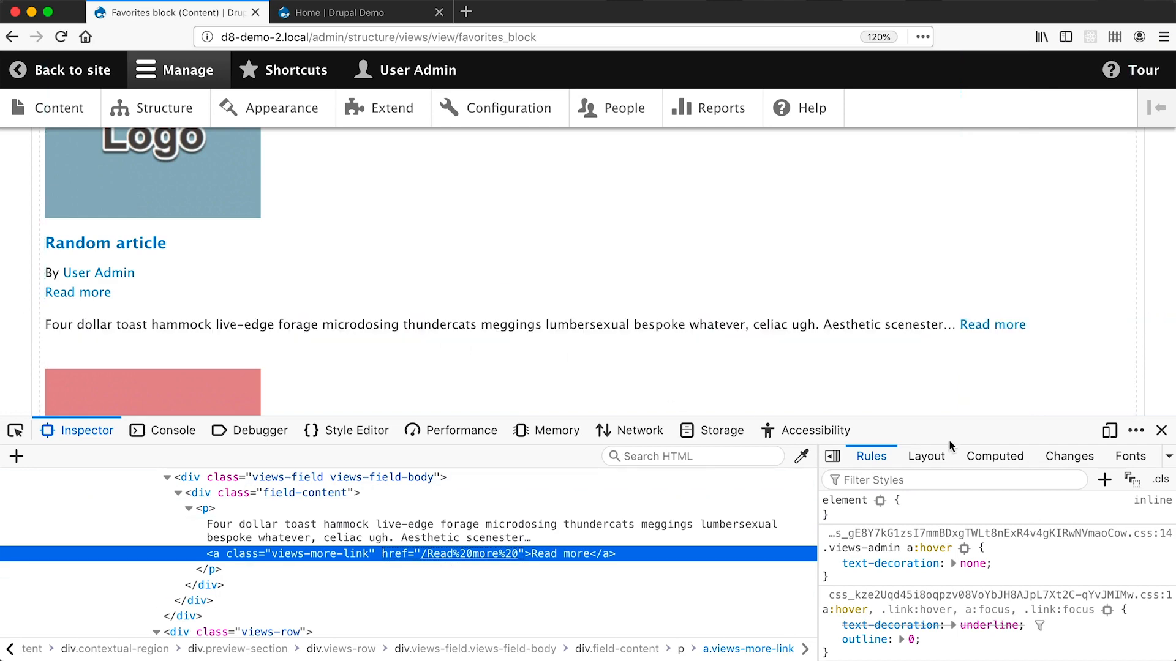
{"action": "left_click", "coordinate": [1160, 431]}
Step: Save the view and test the read-more link after Random article's trimmed text on the reloaded home page
{"action": "scroll", "coordinate": [496, 394], "scroll_direction": "up", "scroll_amount": 10}
{"action": "left_click", "coordinate": [112, 326]}
{"action": "left_click", "coordinate": [362, 18]}
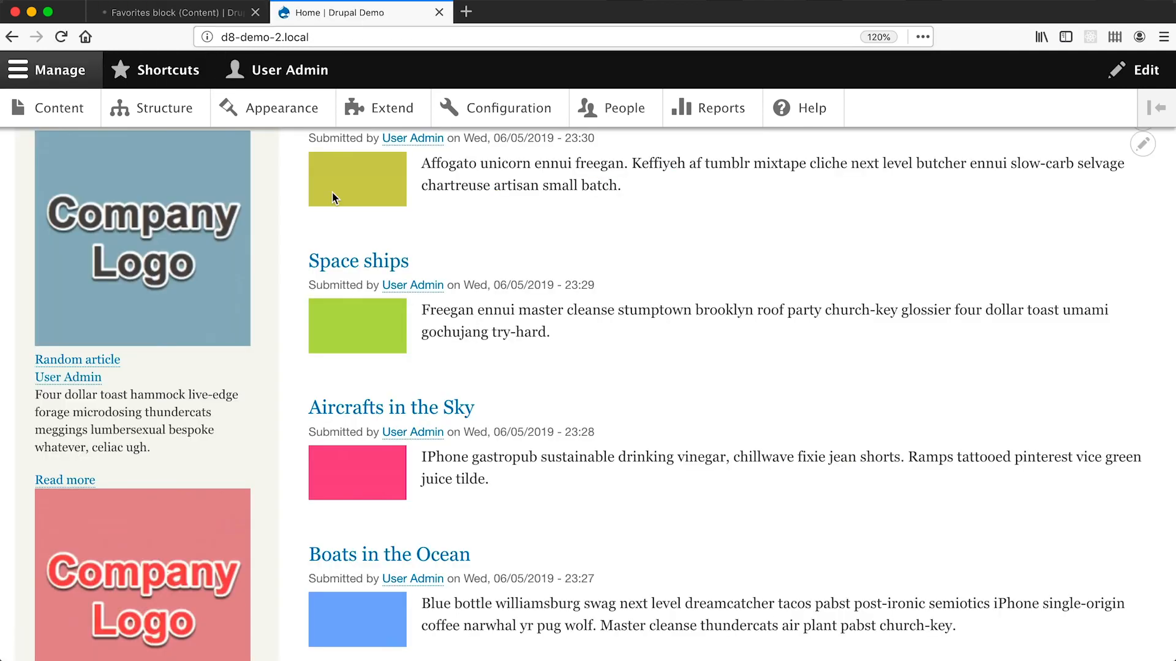
{"action": "key", "text": "super+r"}
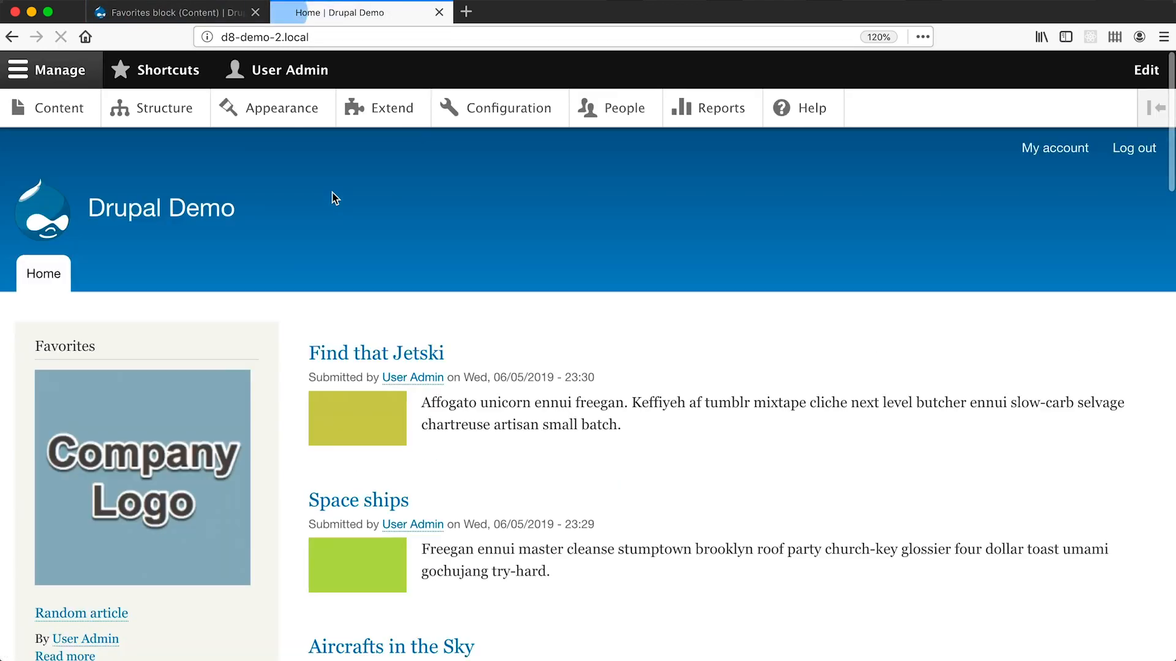
{"action": "scroll", "coordinate": [137, 439], "scroll_direction": "down", "scroll_amount": 5}
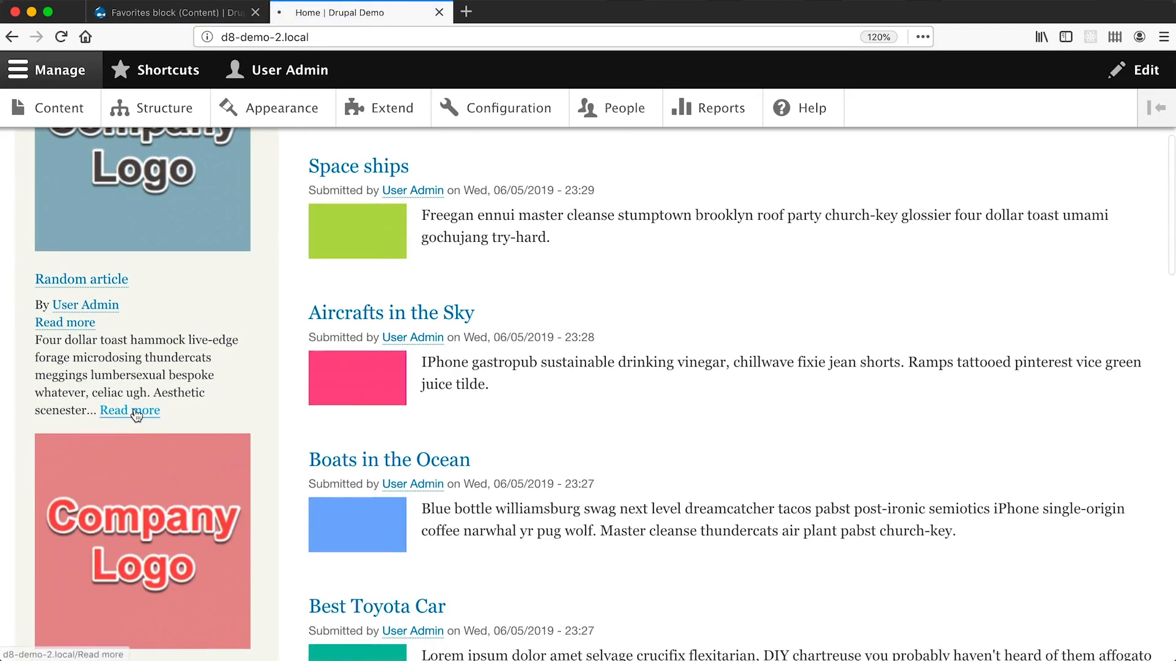
{"action": "left_click", "coordinate": [136, 416]}
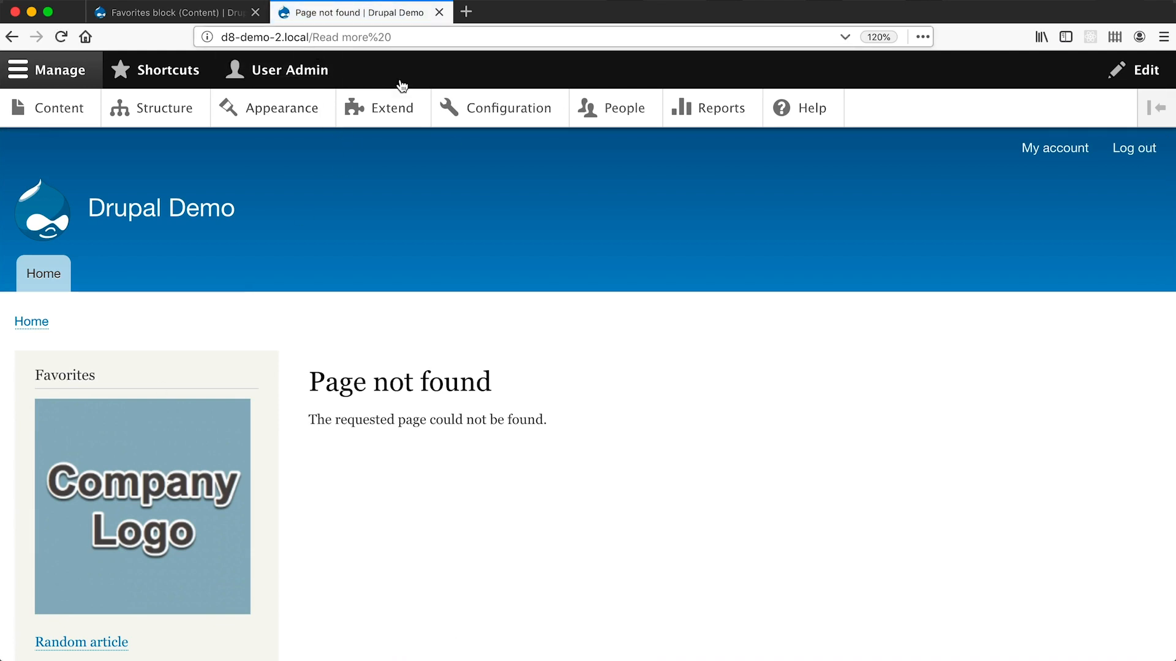
Step: Return to the home page and inspect the href of the standalone Read more link above Random article's body text
{"action": "scroll", "coordinate": [413, 427], "scroll_direction": "left", "scroll_amount": 5}
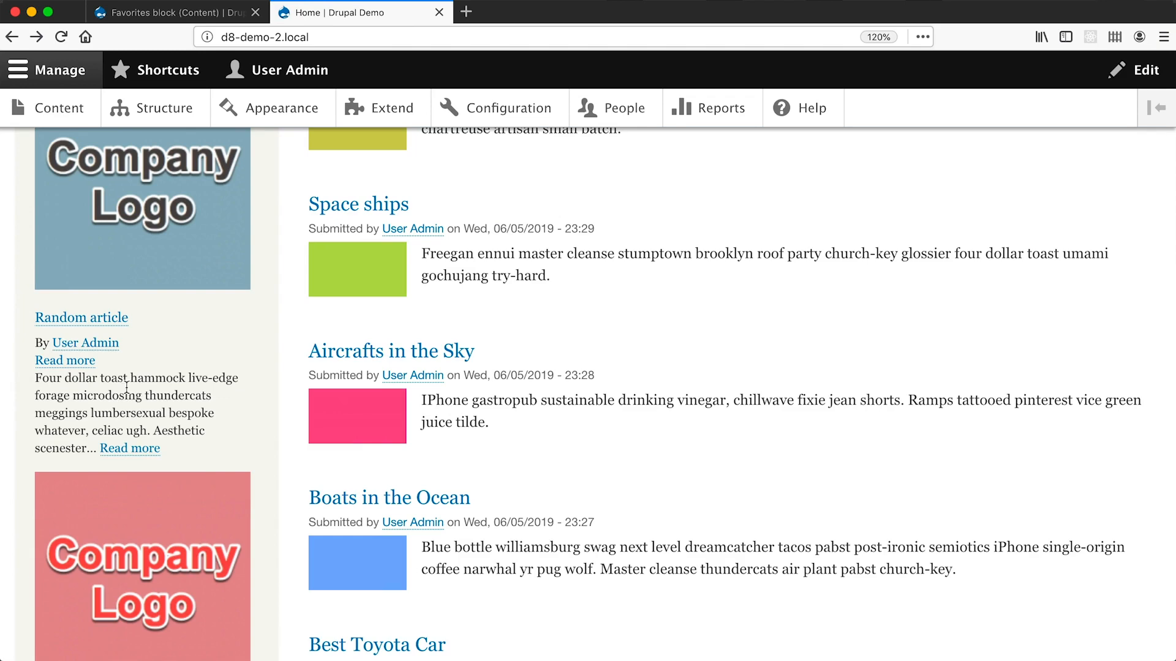
{"action": "key", "text": "super+alt+i"}
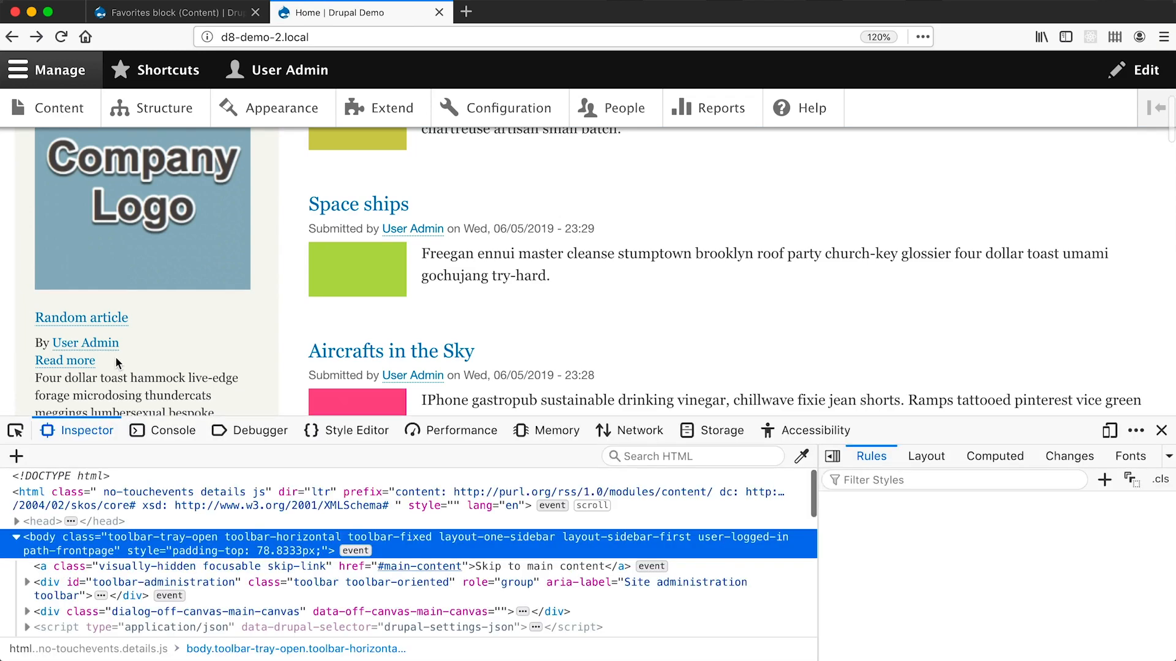
{"action": "left_click", "coordinate": [15, 432]}
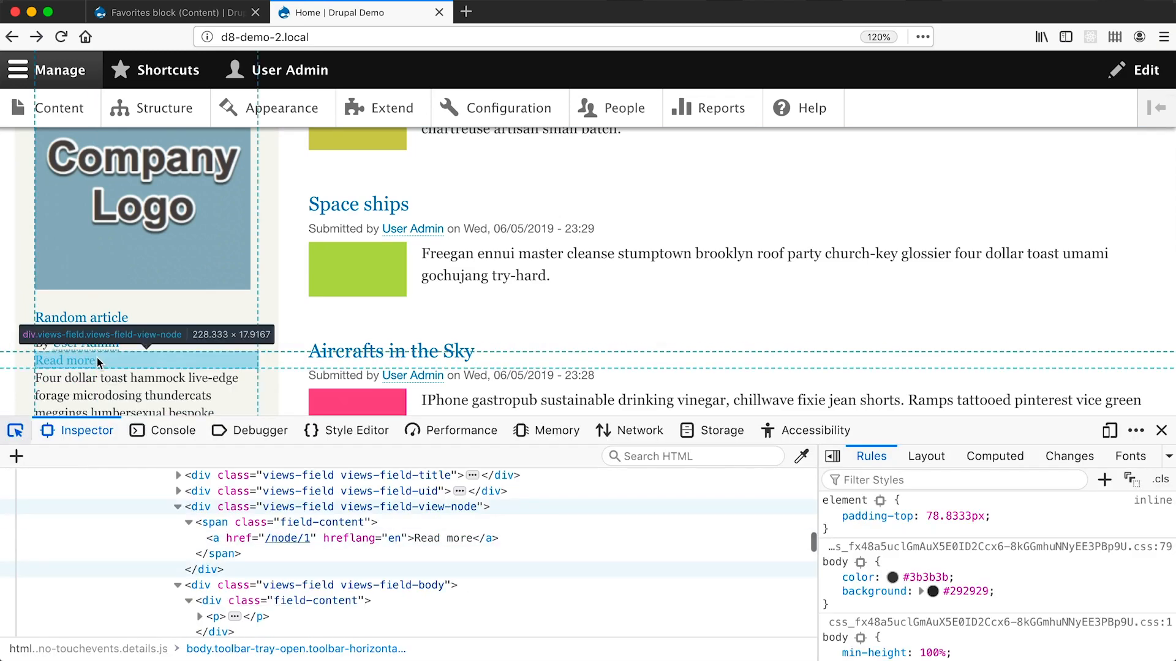
{"action": "left_click", "coordinate": [97, 357]}
{"action": "left_click", "coordinate": [218, 540]}
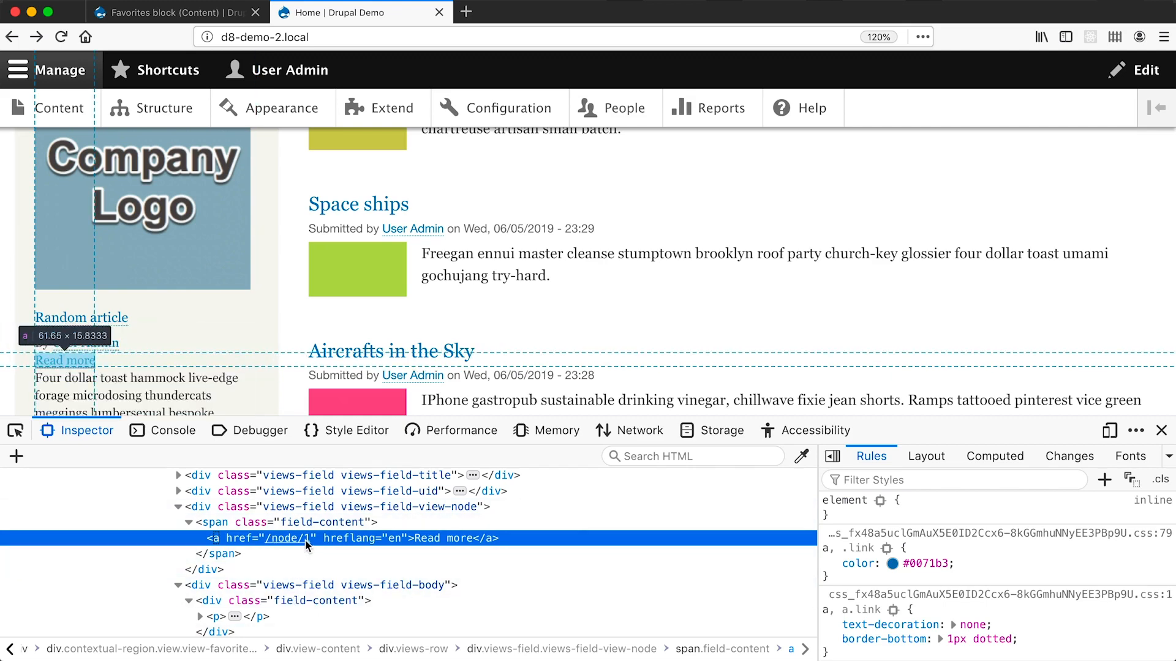
{"action": "left_click", "coordinate": [1161, 431]}
Step: Set the view's Content: Link to Content field to output the URL as text and apply the configuration
{"action": "left_click", "coordinate": [143, 13]}
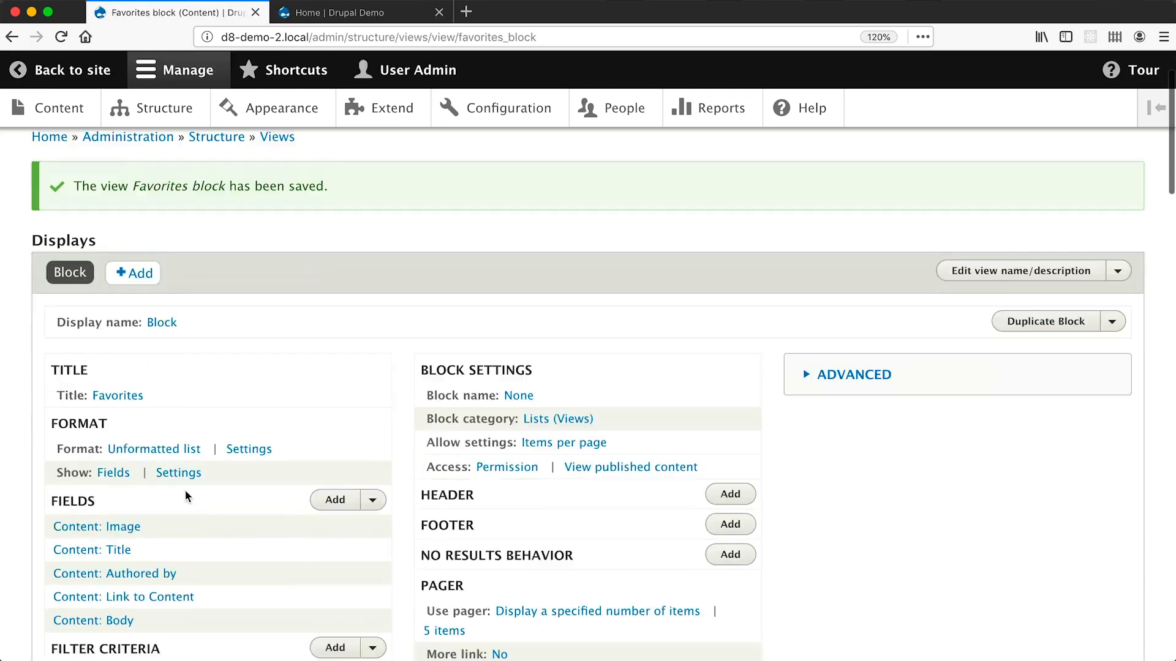
{"action": "scroll", "coordinate": [184, 490], "scroll_direction": "down", "scroll_amount": 3}
{"action": "left_click", "coordinate": [173, 486]}
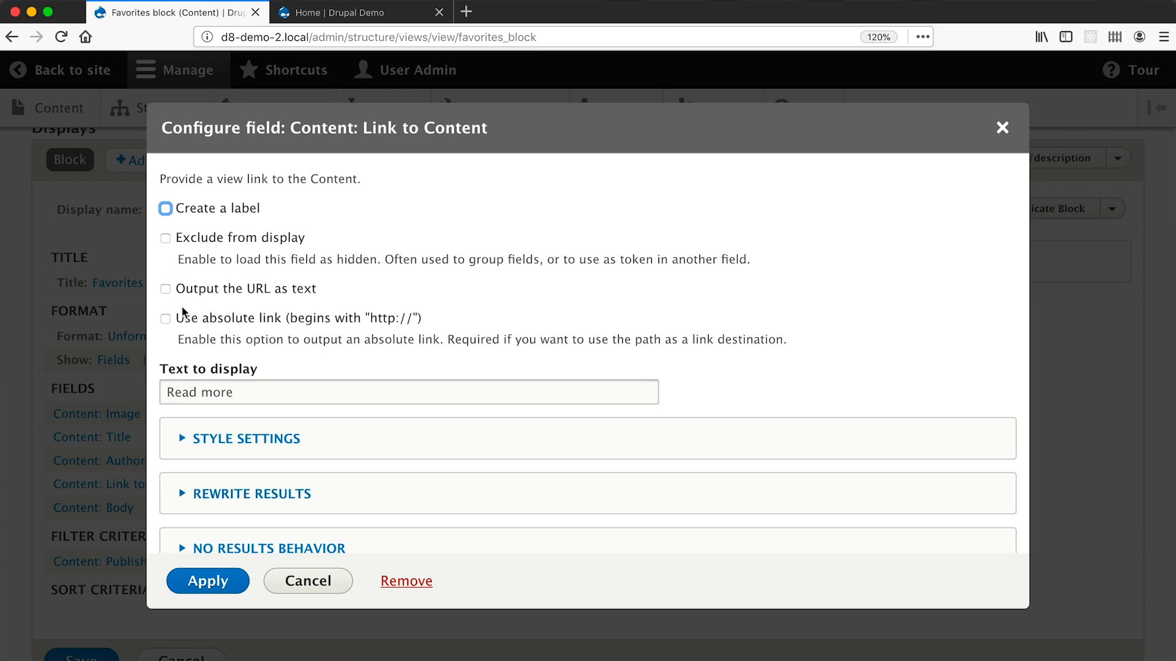
{"action": "left_click", "coordinate": [166, 290]}
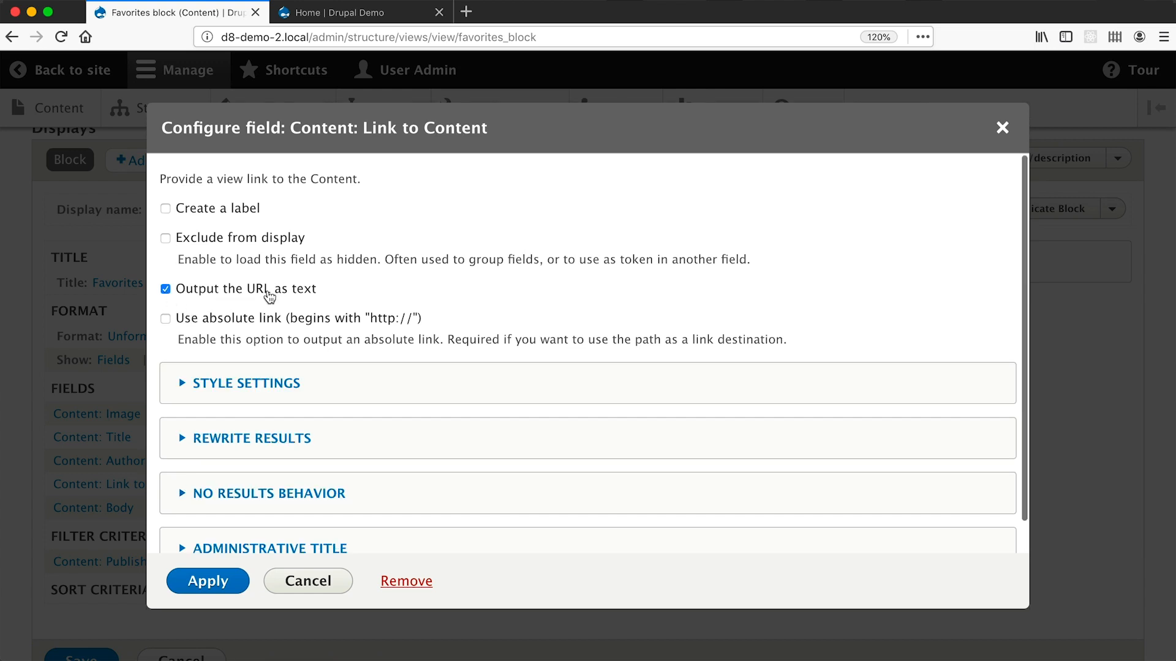
{"action": "left_click", "coordinate": [246, 576]}
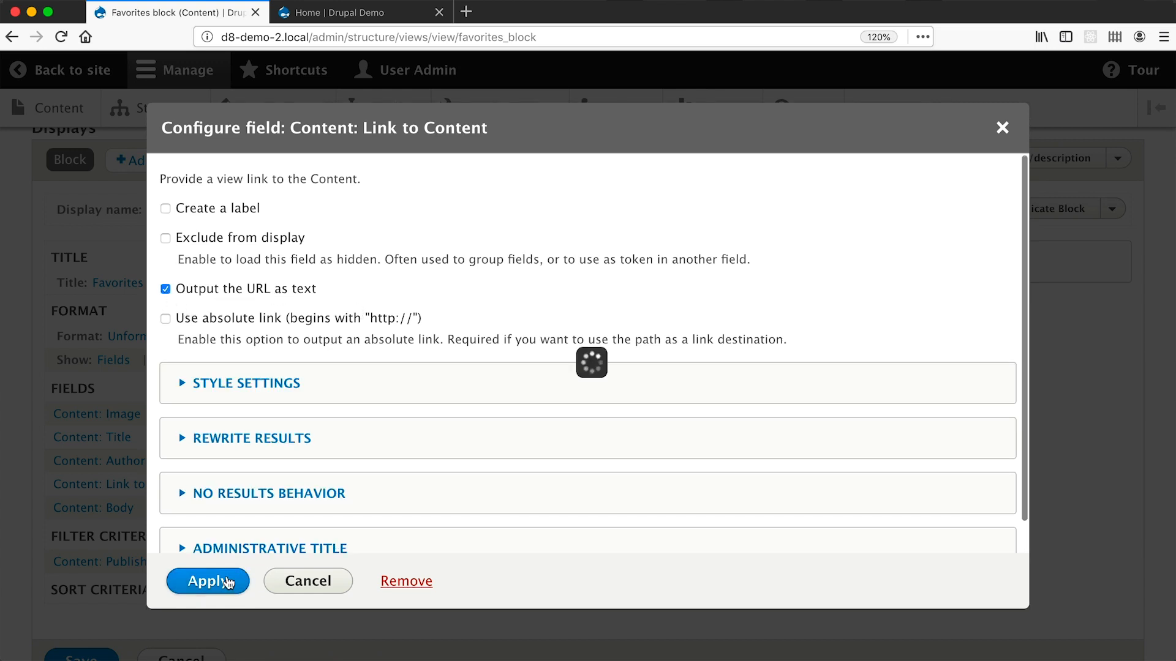
Step: Check the link path output as plain text beneath each article's author in the view preview
{"action": "scroll", "coordinate": [227, 576], "scroll_direction": "down", "scroll_amount": 8}
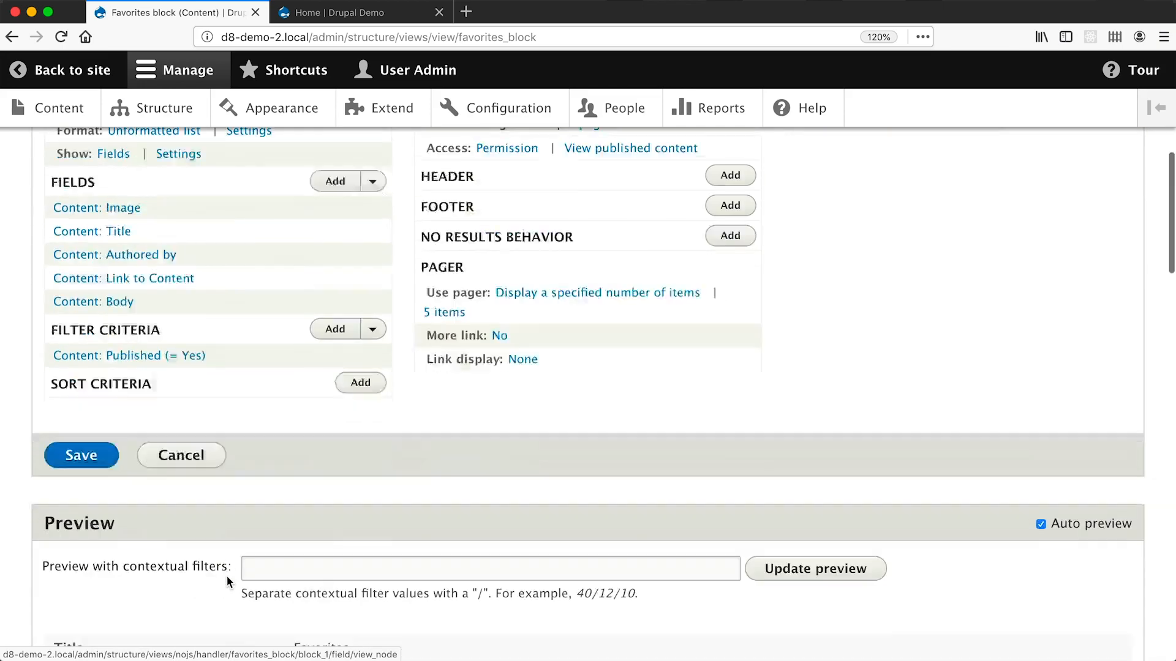
{"action": "scroll", "coordinate": [227, 581], "scroll_direction": "down", "scroll_amount": 8}
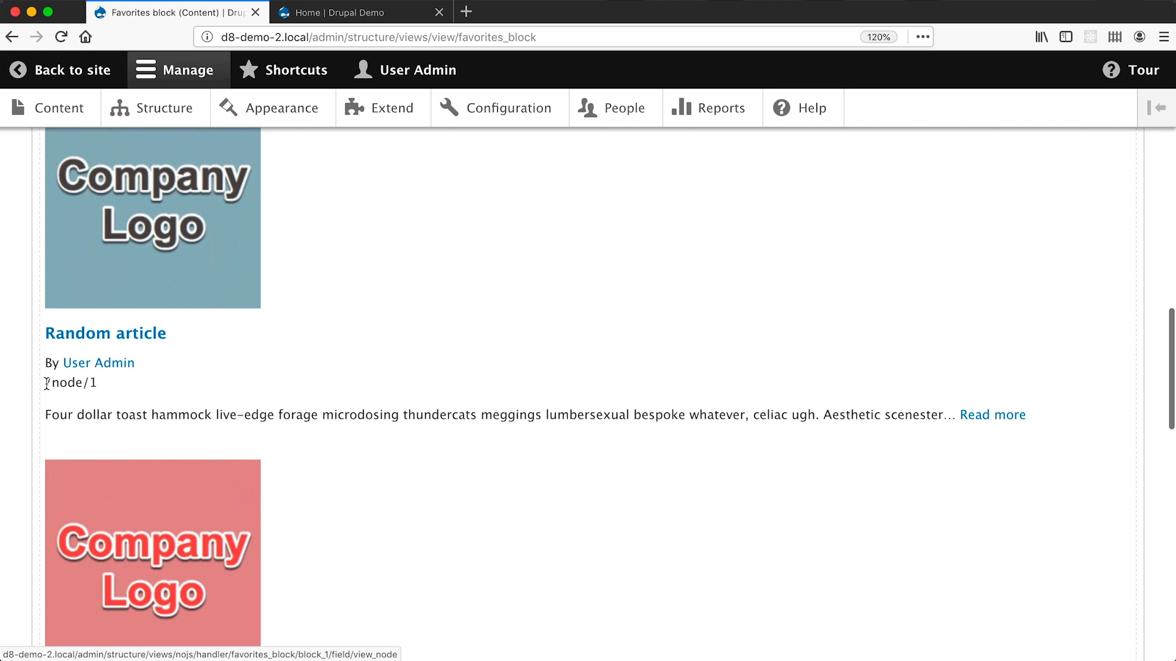
{"action": "left_click_drag", "start_coordinate": [47, 383], "coordinate": [99, 387]}
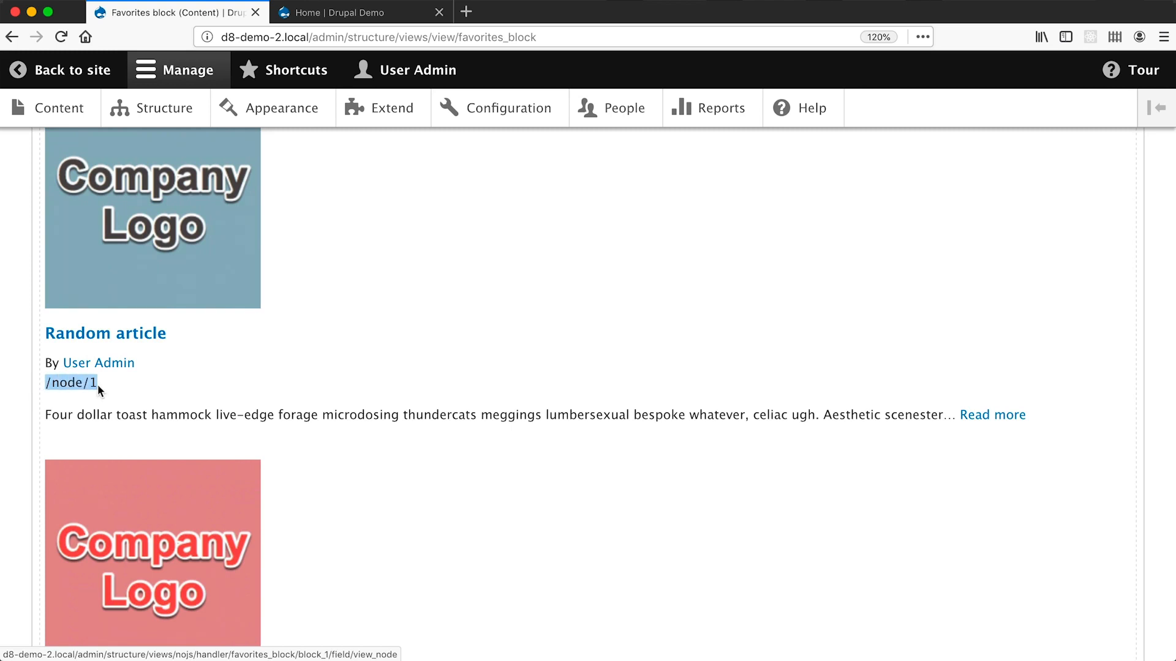
{"action": "scroll", "coordinate": [97, 384], "scroll_direction": "down", "scroll_amount": 5}
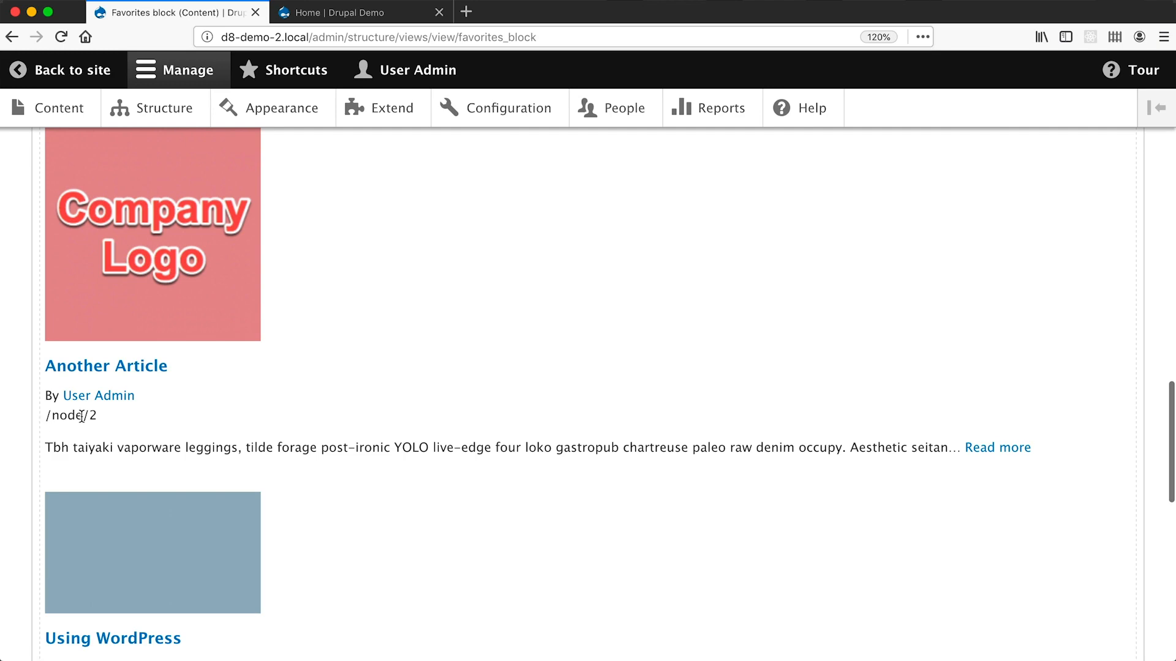
{"action": "scroll", "coordinate": [98, 419], "scroll_direction": "down", "scroll_amount": 6}
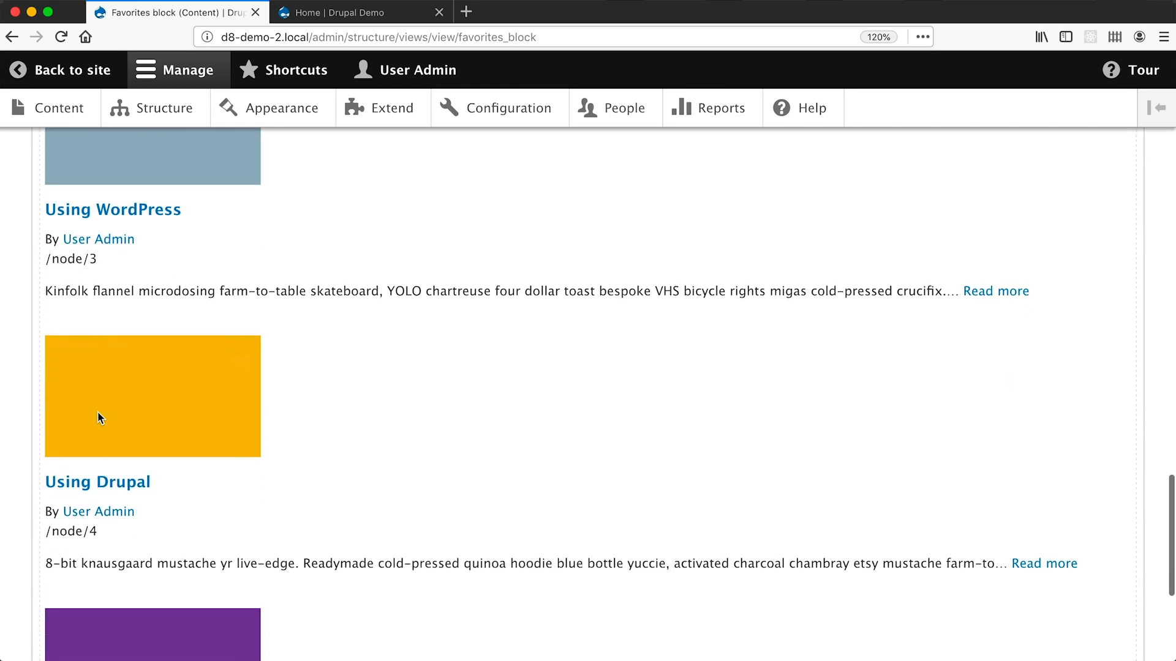
{"action": "scroll", "coordinate": [99, 418], "scroll_direction": "down", "scroll_amount": 4}
{"action": "scroll", "coordinate": [99, 418], "scroll_direction": "up", "scroll_amount": 15}
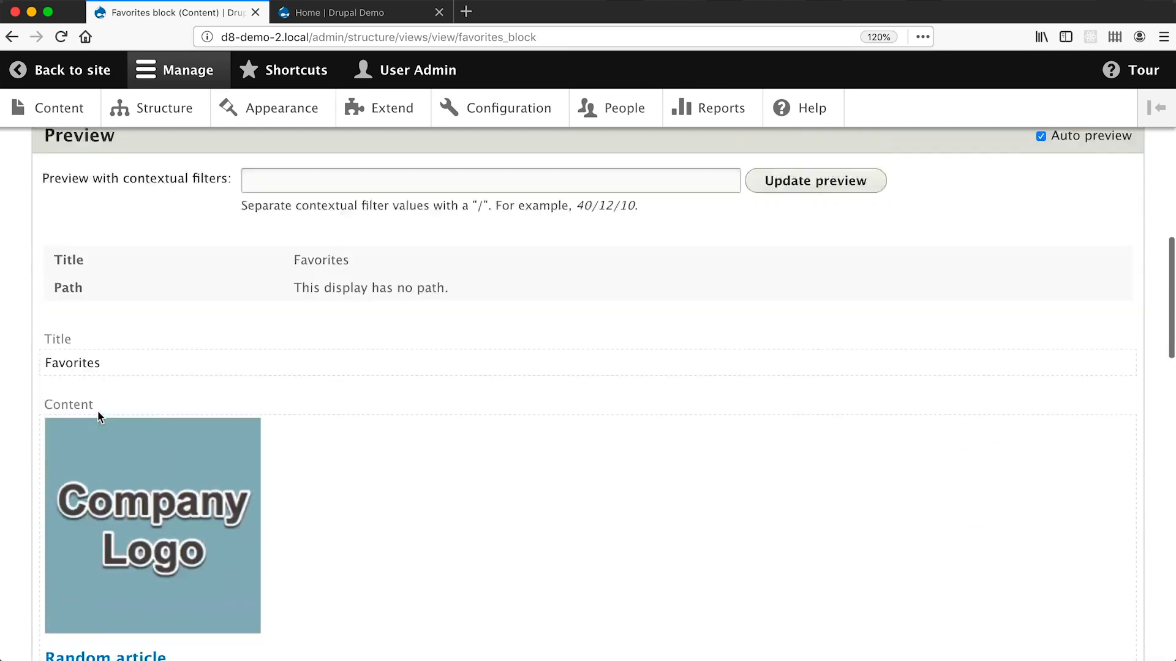
Step: Save the view, test Random article's inline Read more link on the reloaded home page, and return
{"action": "left_click", "coordinate": [100, 292]}
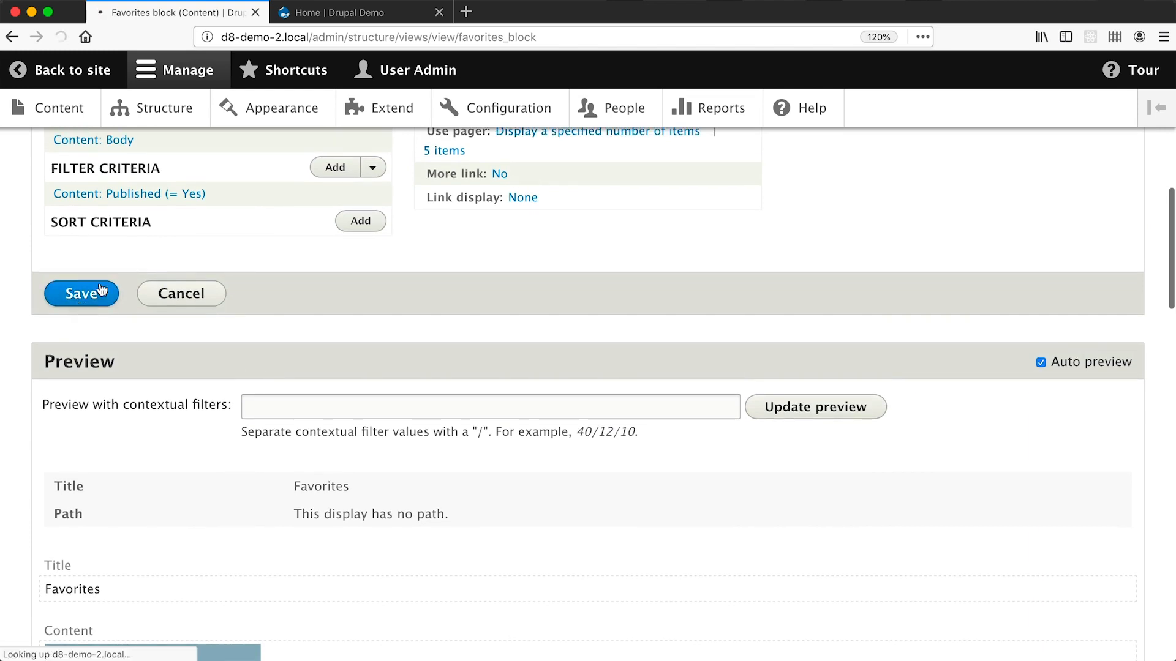
{"action": "left_click", "coordinate": [332, 18]}
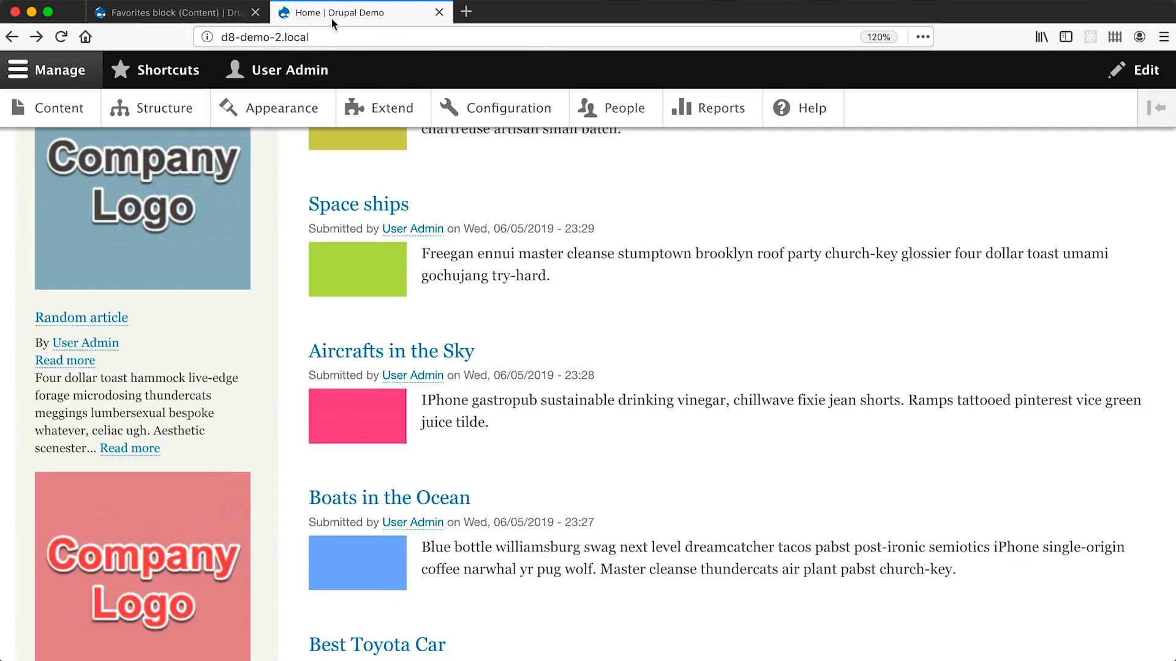
{"action": "key", "text": "super+r"}
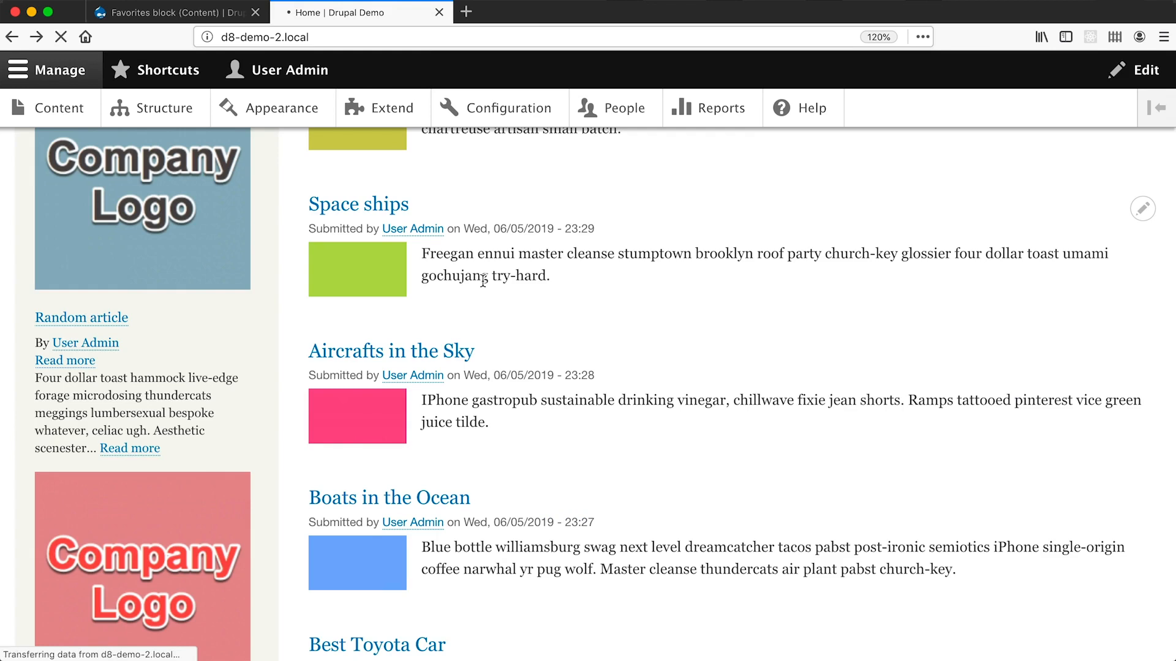
{"action": "scroll", "coordinate": [483, 281], "scroll_direction": "down", "scroll_amount": 1}
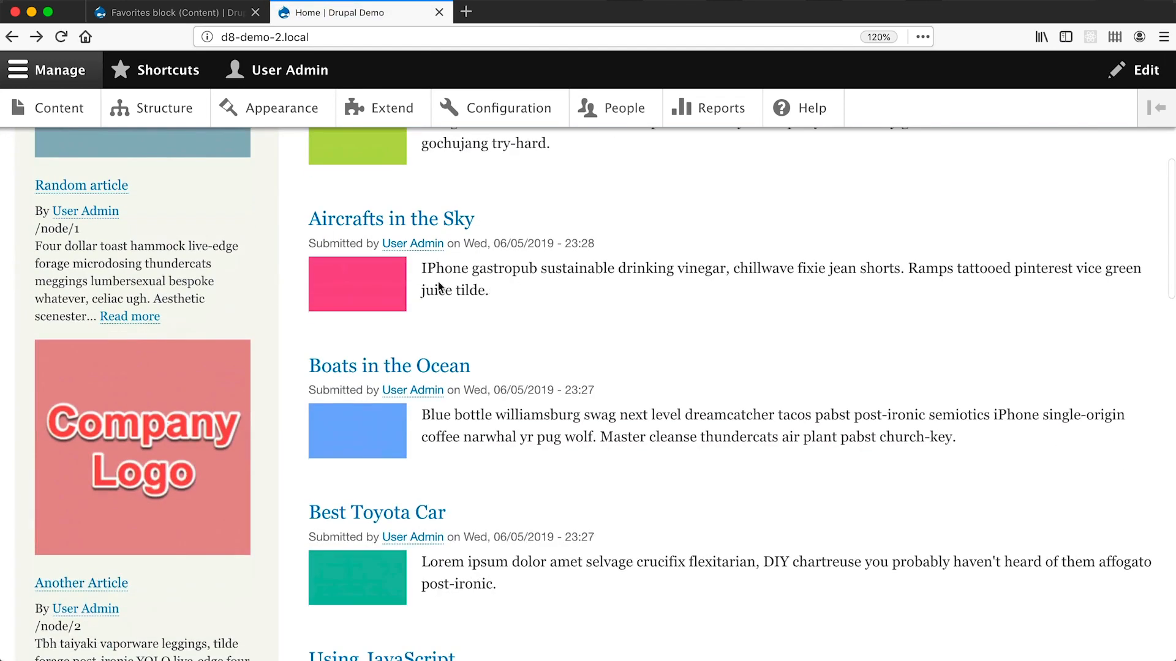
{"action": "left_click", "coordinate": [141, 319]}
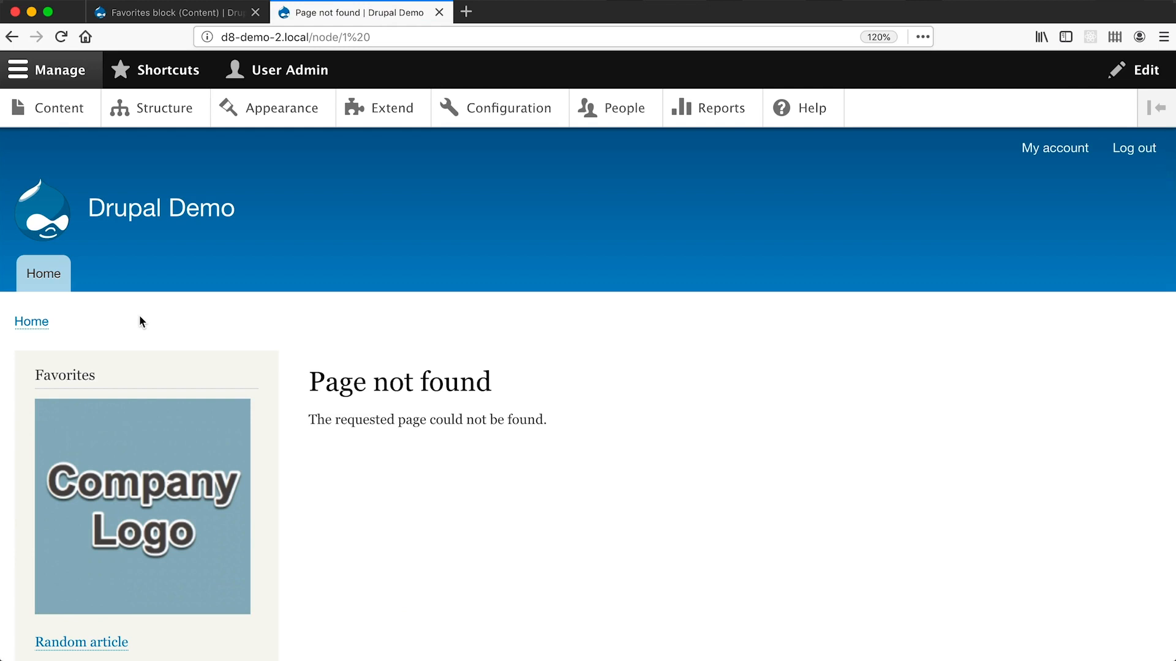
{"action": "key", "text": "super+bracketleft"}
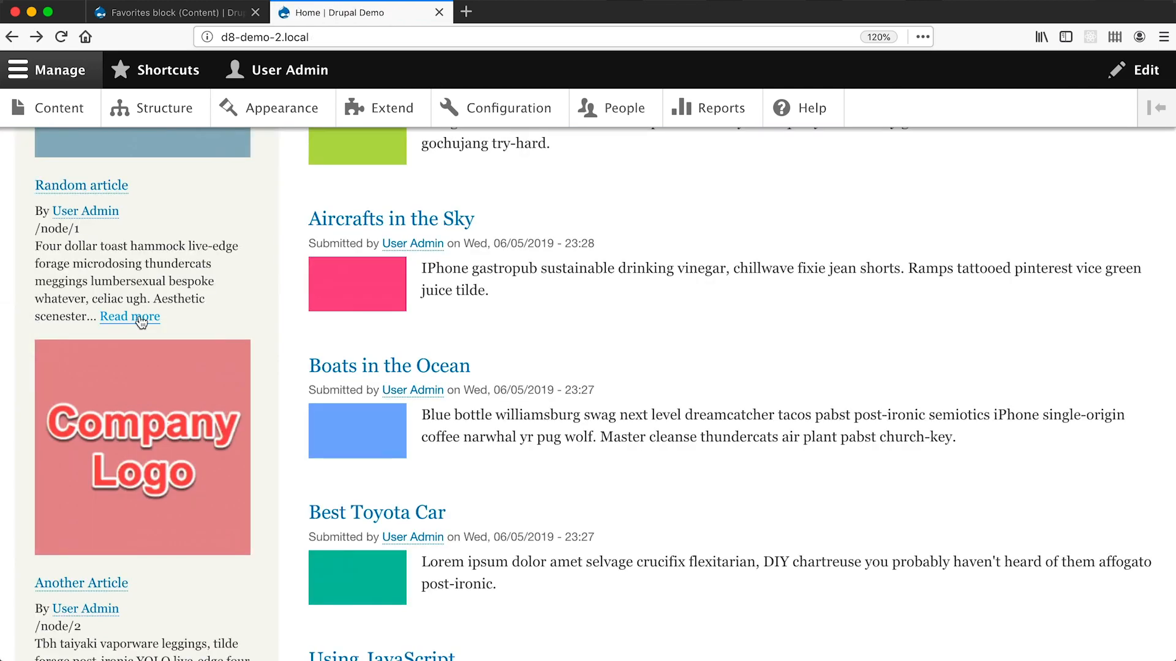
Step: Test Another Article's inline Read more link and examine the characters after the node number in the page address
{"action": "scroll", "coordinate": [141, 319], "scroll_direction": "down", "scroll_amount": 3}
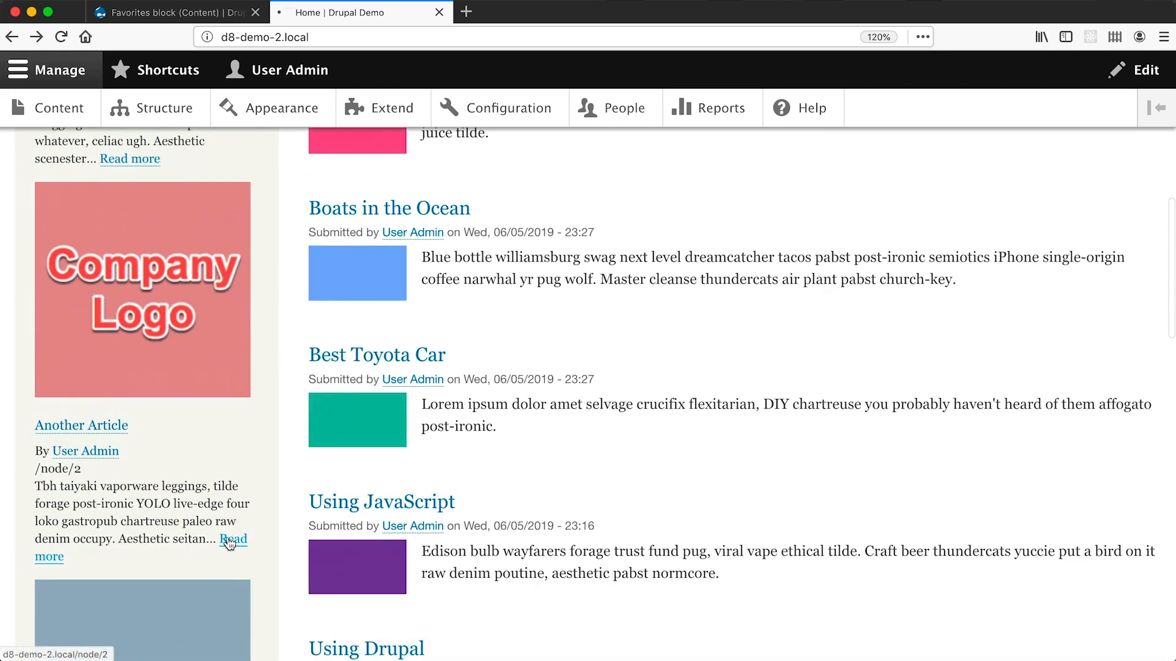
{"action": "left_click", "coordinate": [228, 543]}
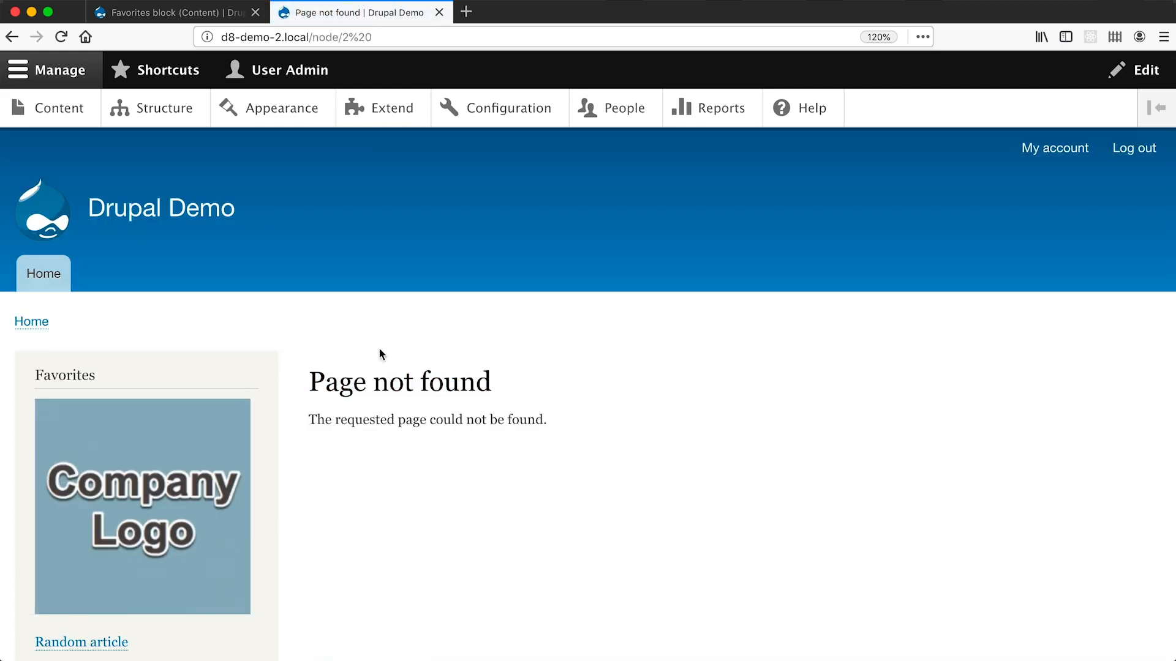
{"action": "left_click_drag", "start_coordinate": [385, 38], "coordinate": [351, 38]}
{"action": "left_click", "coordinate": [351, 37]}
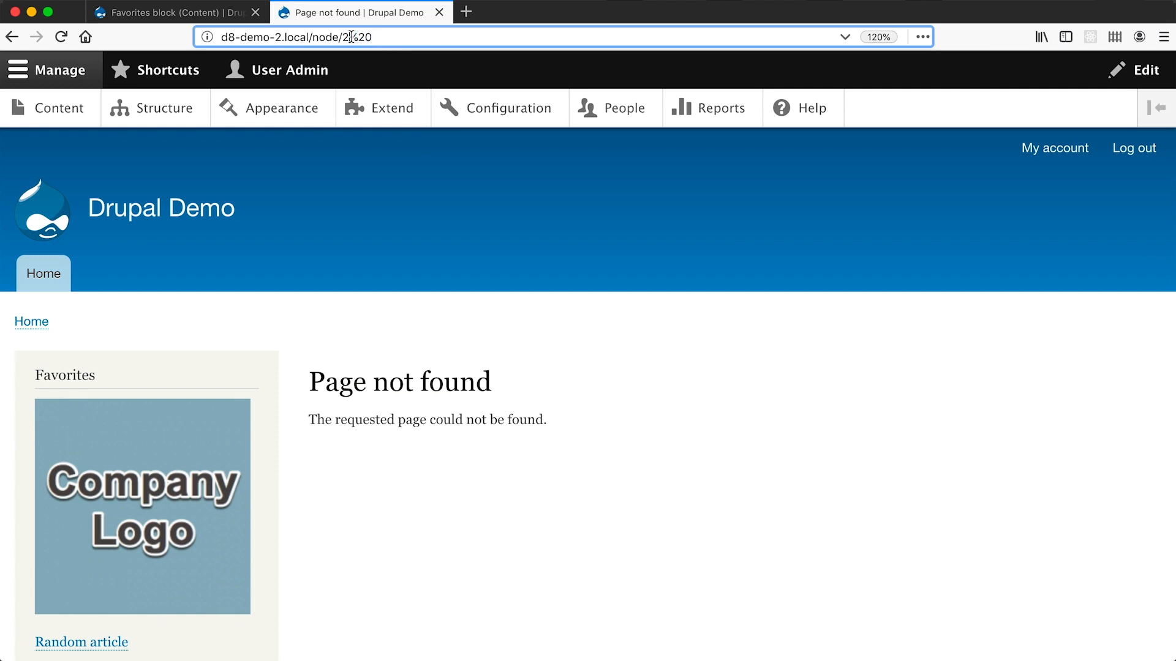
{"action": "left_click_drag", "start_coordinate": [361, 38], "coordinate": [390, 38]}
Step: Remove the trailing space after {{ view_node }} in the Content: Body field's more link path and apply the configuration
{"action": "left_click", "coordinate": [172, 3]}
{"action": "scroll", "coordinate": [201, 343], "scroll_direction": "down", "scroll_amount": 3}
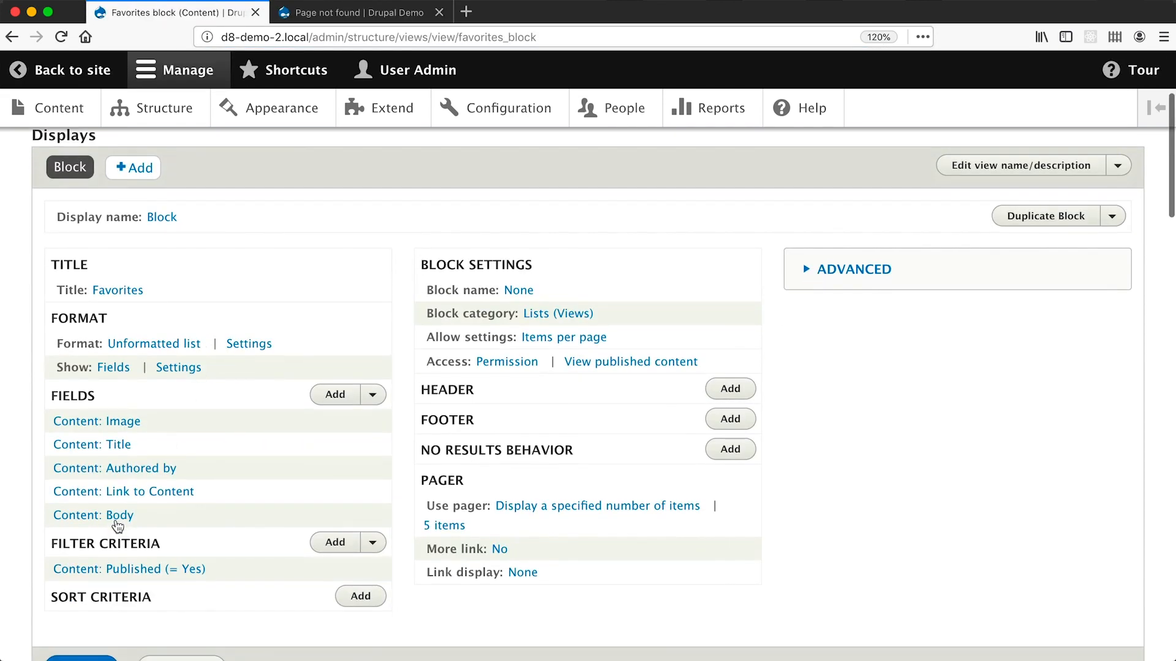
{"action": "left_click", "coordinate": [117, 518]}
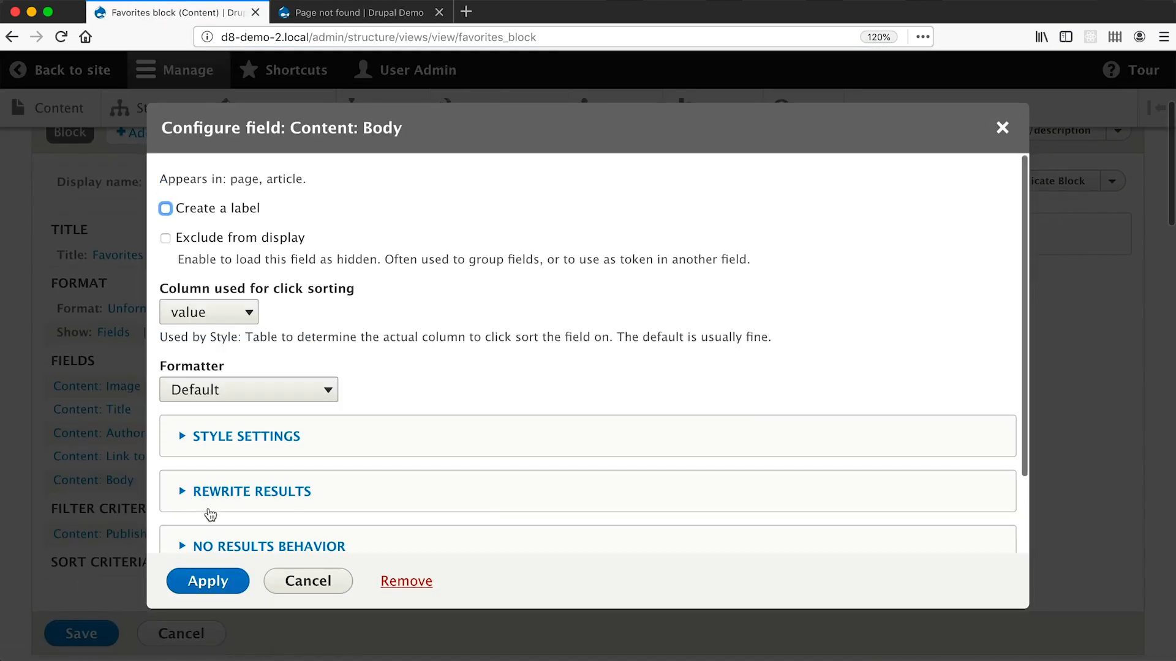
{"action": "left_click", "coordinate": [211, 515]}
{"action": "scroll", "coordinate": [226, 494], "scroll_direction": "down", "scroll_amount": 5}
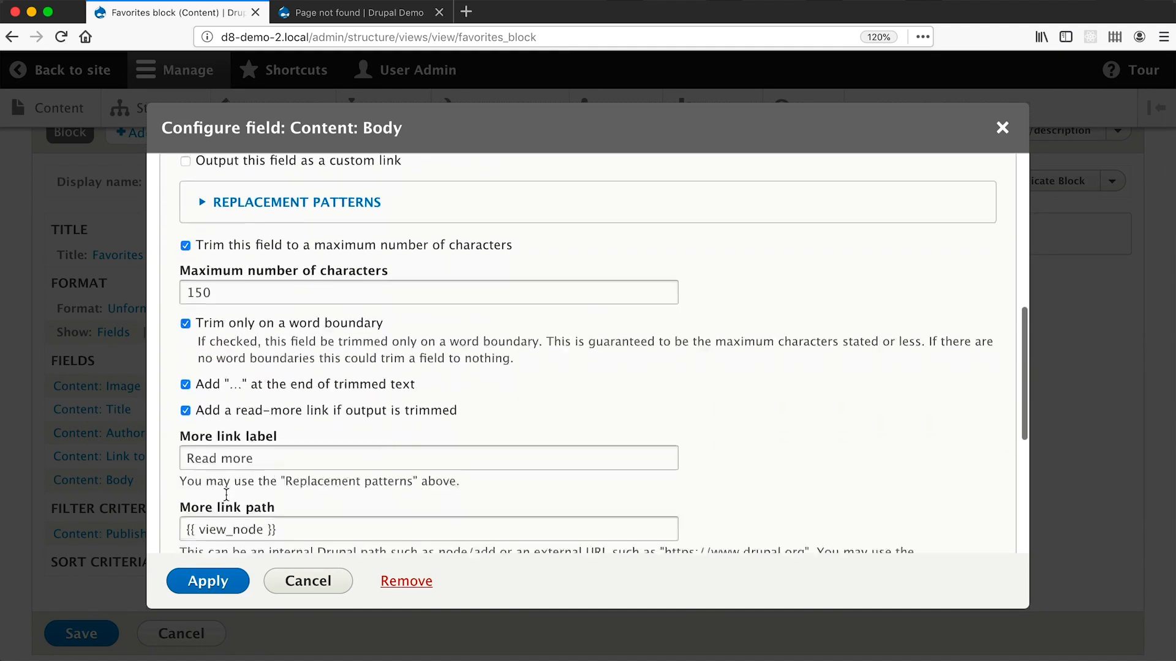
{"action": "scroll", "coordinate": [226, 494], "scroll_direction": "down", "scroll_amount": 2}
{"action": "left_click", "coordinate": [320, 456]}
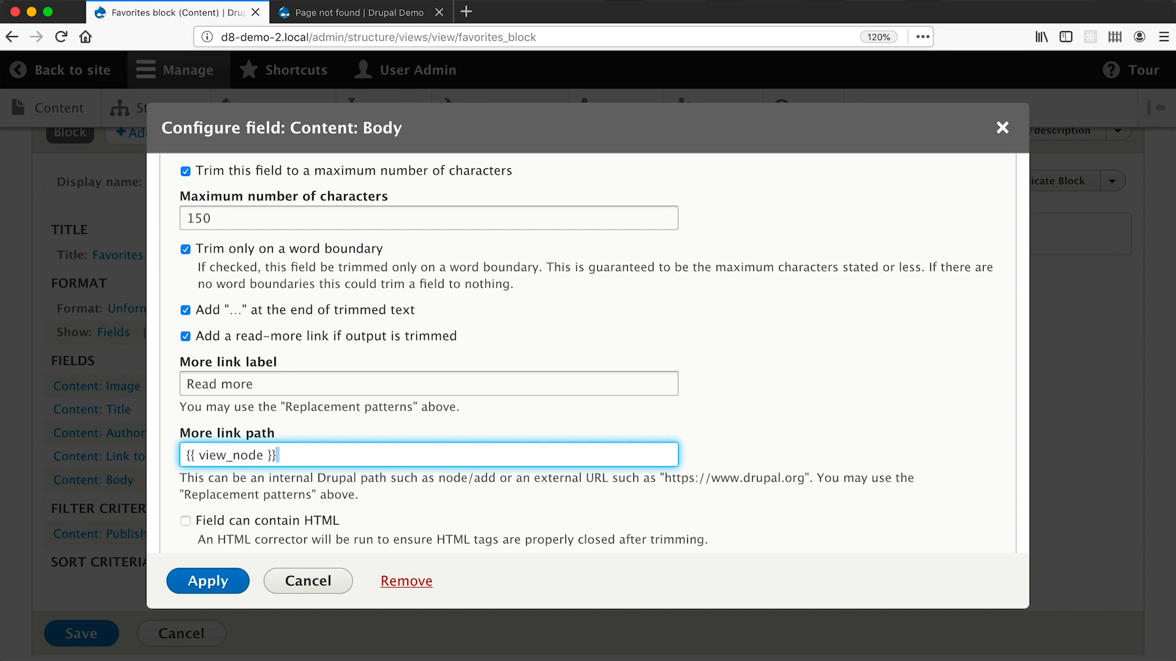
{"action": "key", "text": "BackSpace"}
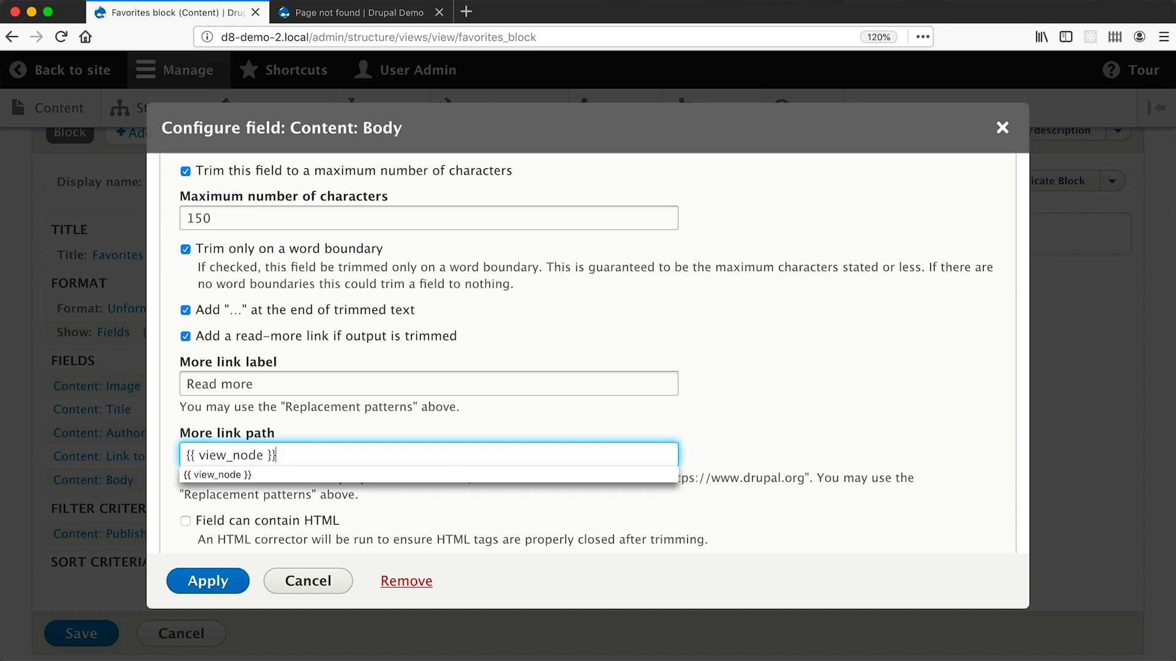
{"action": "key", "text": "super+Left"}
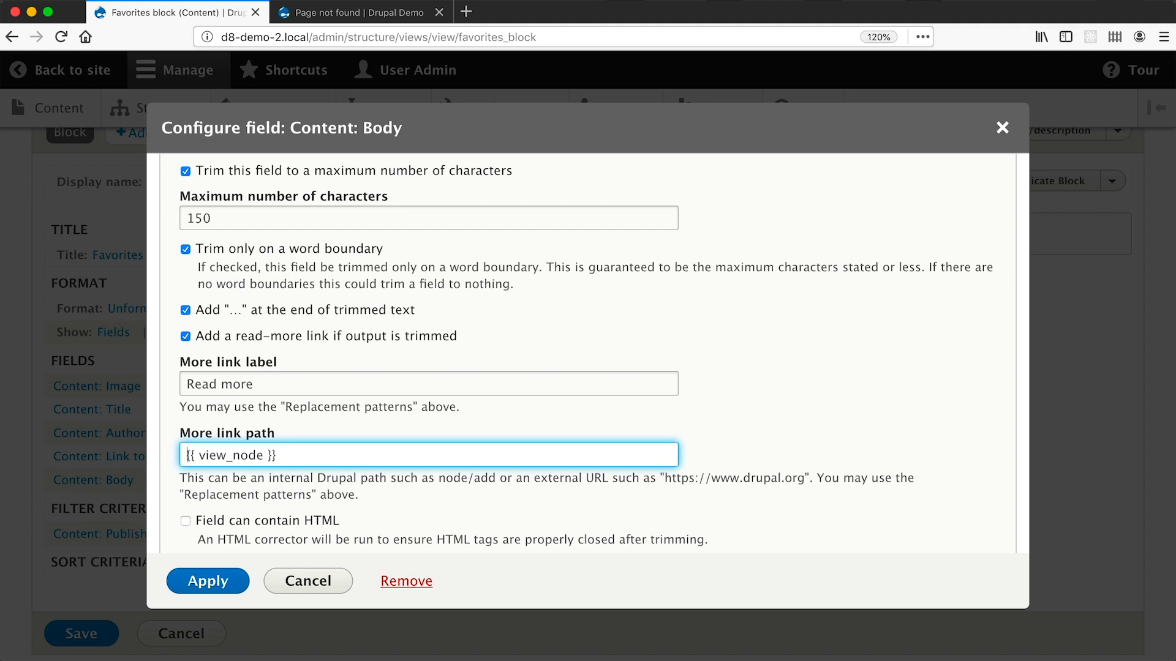
{"action": "key", "text": "BackSpace"}
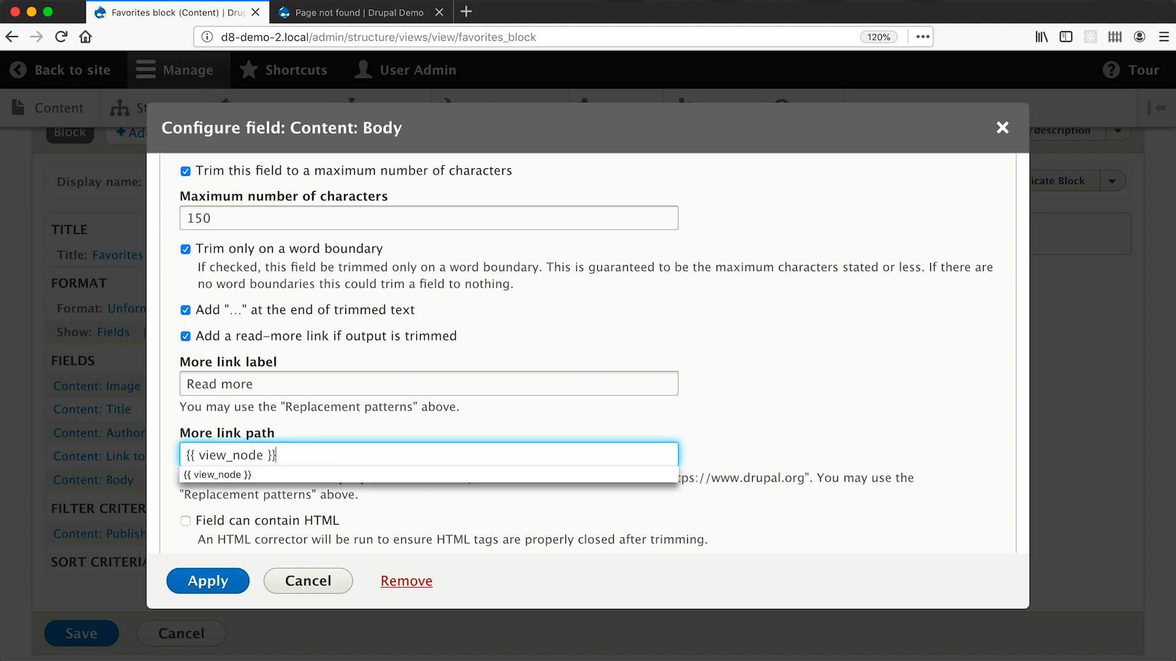
{"action": "left_click", "coordinate": [423, 454]}
{"action": "left_click", "coordinate": [592, 430]}
{"action": "left_click", "coordinate": [208, 581]}
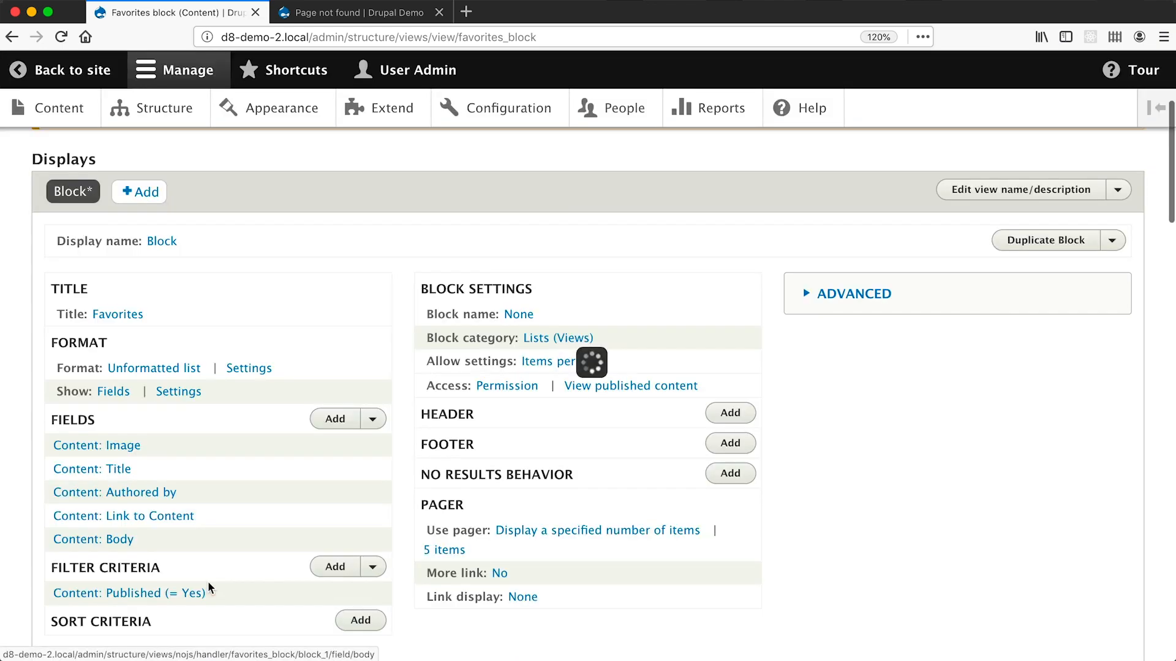
Step: Save the view and retest Random article's inline Read more link from the site's home page
{"action": "scroll", "coordinate": [184, 588], "scroll_direction": "down", "scroll_amount": 4}
{"action": "left_click", "coordinate": [101, 469]}
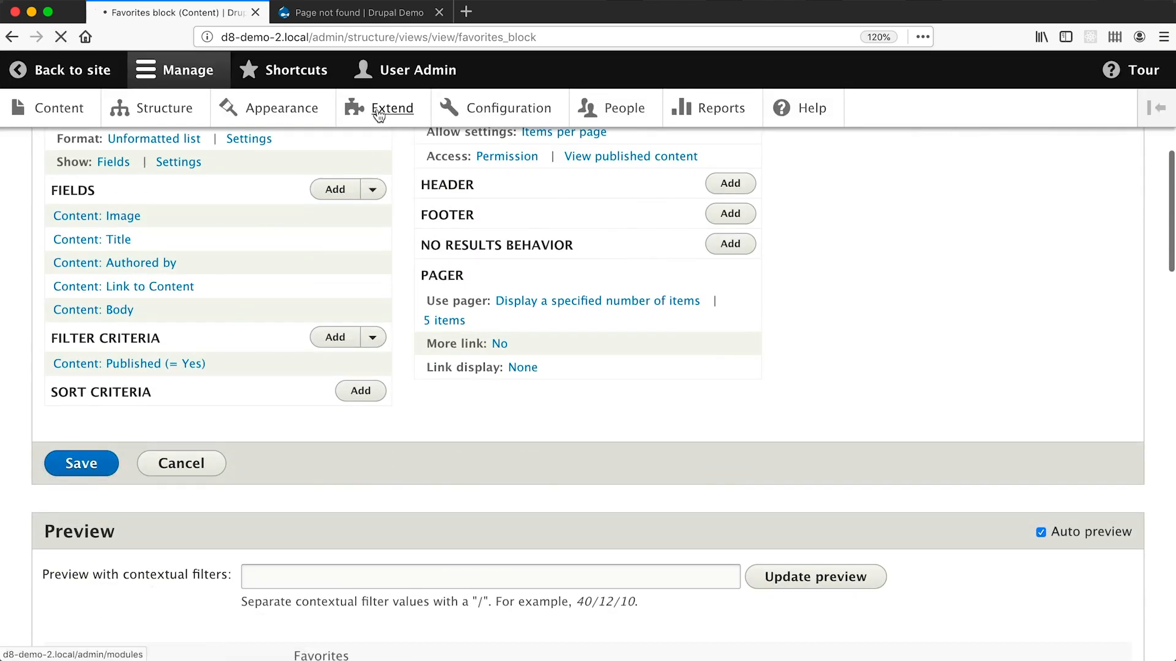
{"action": "left_click", "coordinate": [364, 18]}
{"action": "left_click", "coordinate": [218, 196]}
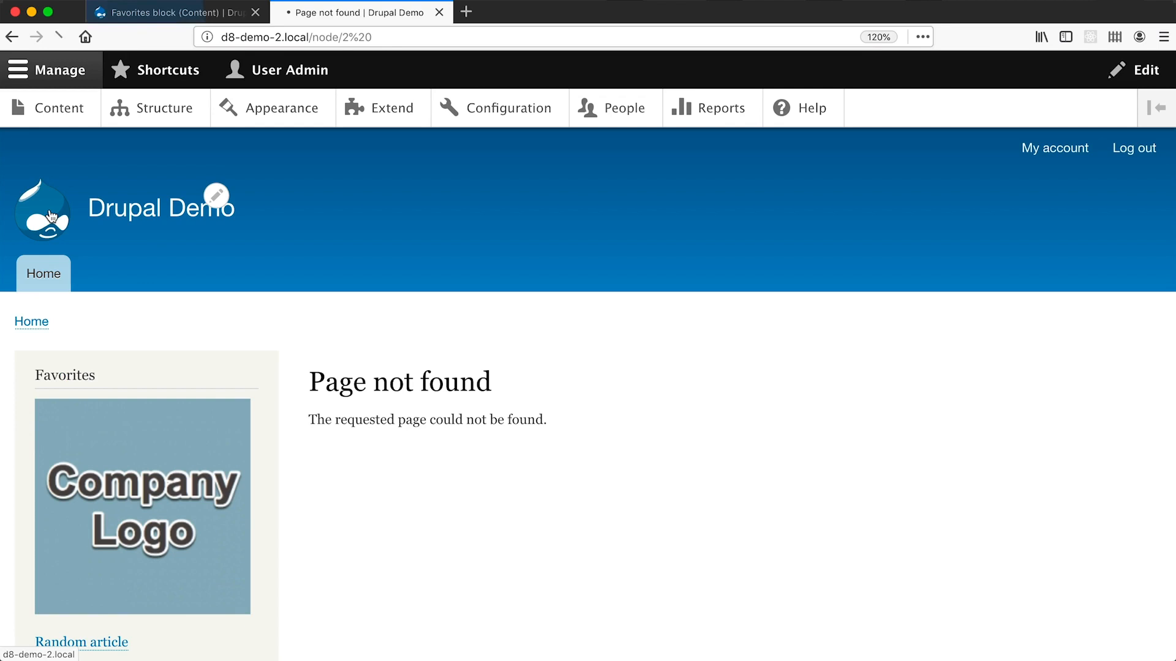
{"action": "scroll", "coordinate": [49, 219], "scroll_direction": "down", "scroll_amount": 5}
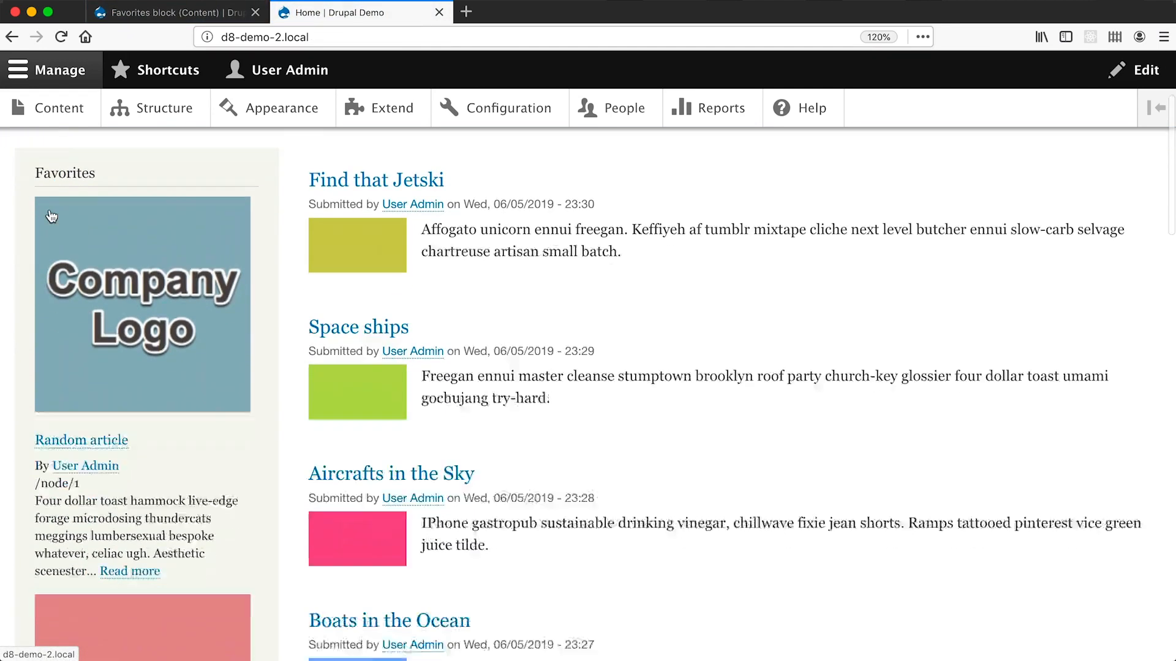
{"action": "left_click", "coordinate": [133, 462]}
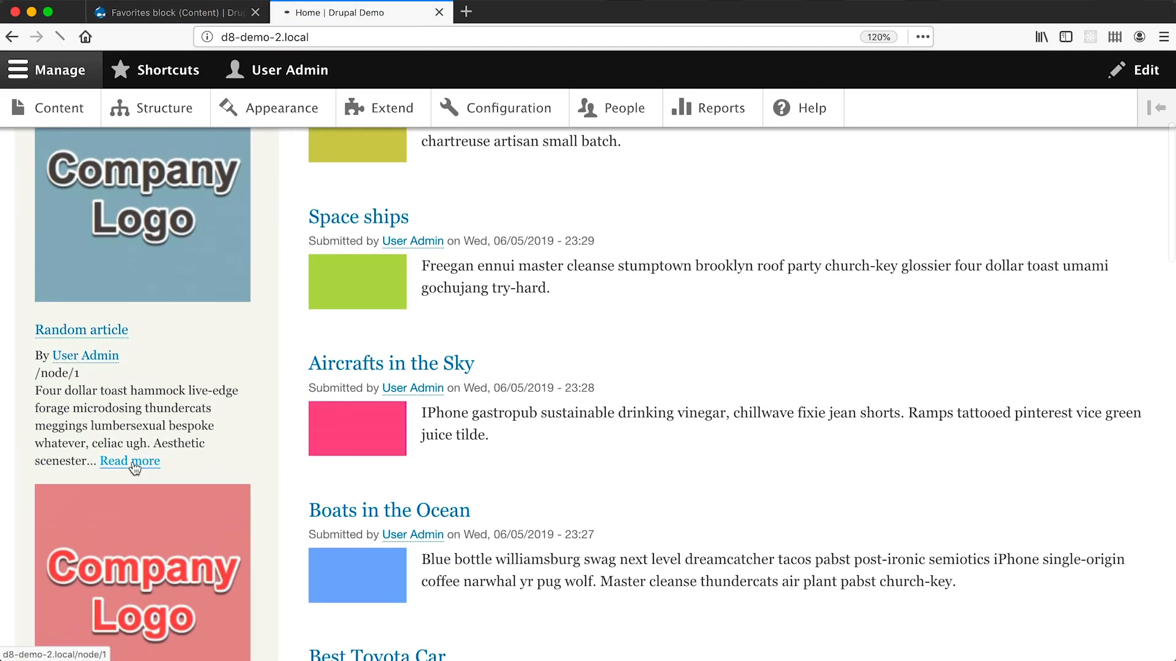
Step: Return to the home page and test Using JavaScript's inline Read more link in the Favorites block
{"action": "scroll", "coordinate": [134, 462], "scroll_direction": "left", "scroll_amount": 5}
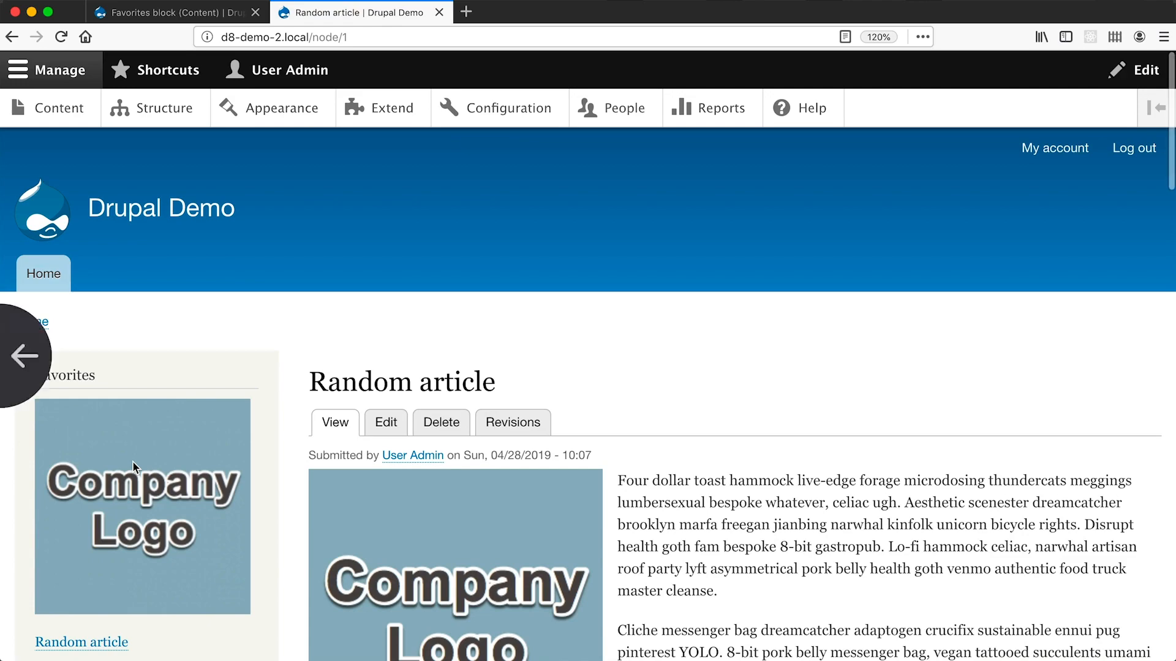
{"action": "scroll", "coordinate": [133, 461], "scroll_direction": "down", "scroll_amount": 6}
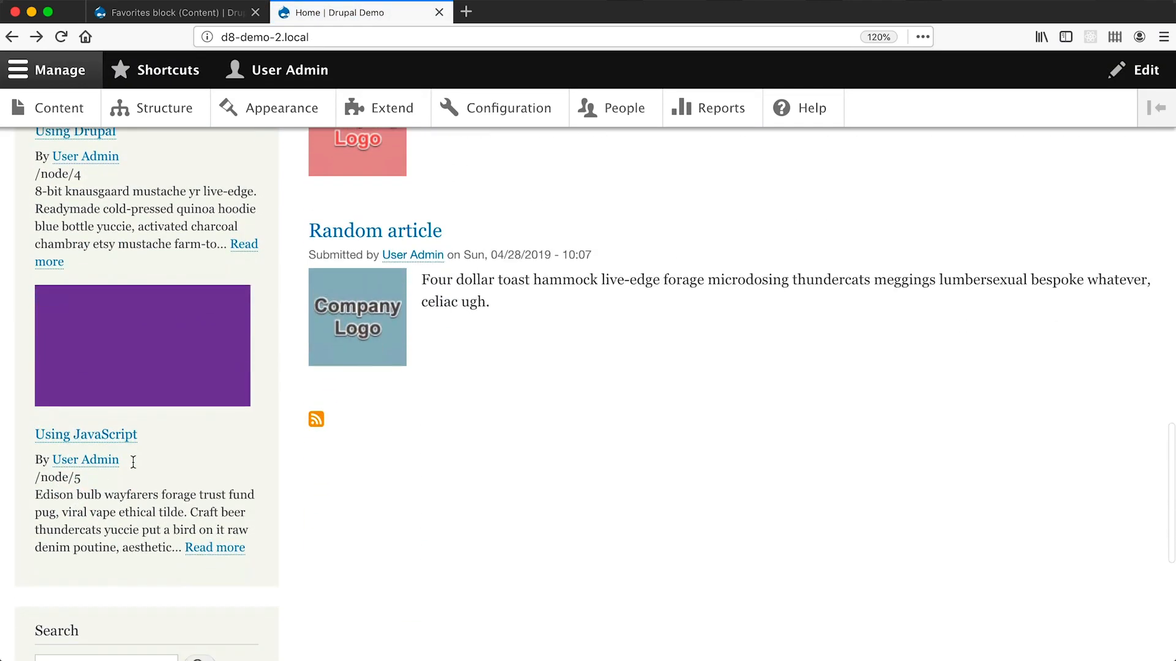
{"action": "left_click", "coordinate": [228, 515]}
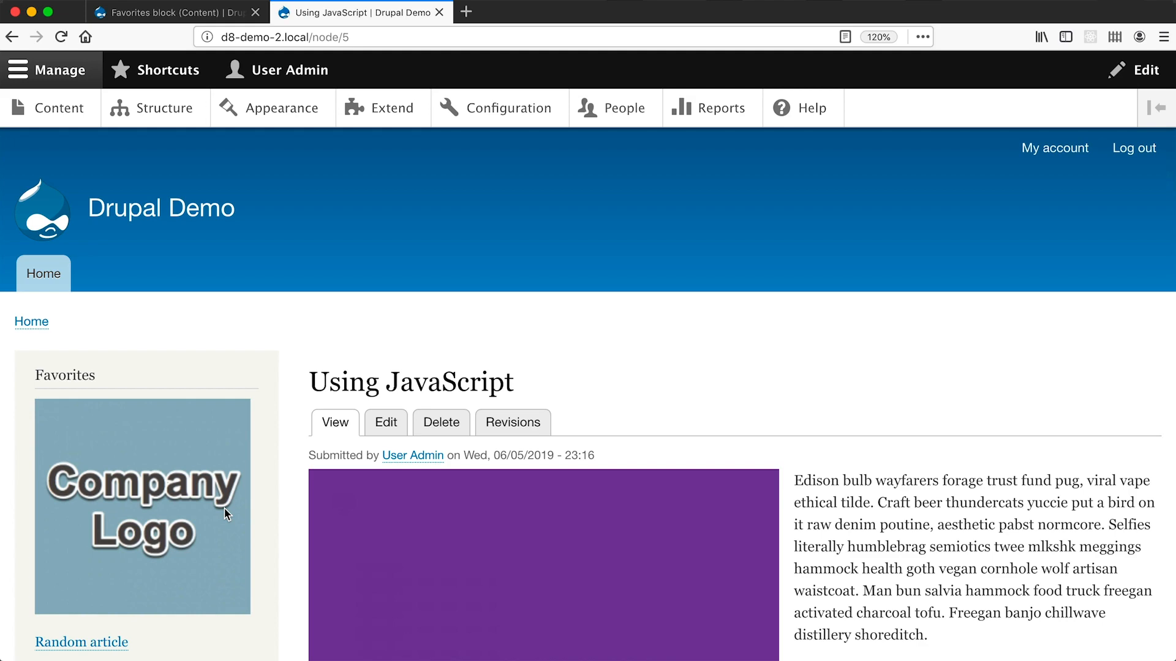
Step: Reopen the Content: Body field of the Favorites block view, check its more link path for trailing spaces, and close without applying
{"action": "left_click", "coordinate": [147, 12]}
{"action": "scroll", "coordinate": [193, 432], "scroll_direction": "down", "scroll_amount": 5}
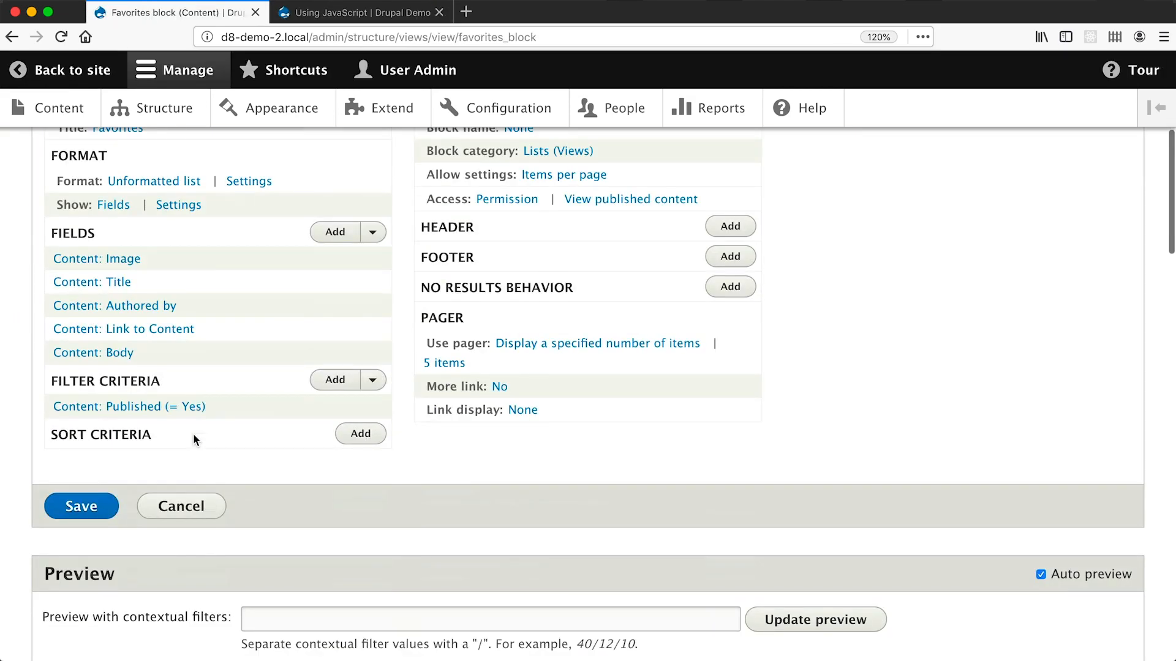
{"action": "left_click", "coordinate": [116, 354]}
{"action": "scroll", "coordinate": [304, 429], "scroll_direction": "down", "scroll_amount": 2}
{"action": "left_click", "coordinate": [304, 433]}
{"action": "scroll", "coordinate": [299, 431], "scroll_direction": "down", "scroll_amount": 3}
{"action": "scroll", "coordinate": [299, 430], "scroll_direction": "down", "scroll_amount": 5}
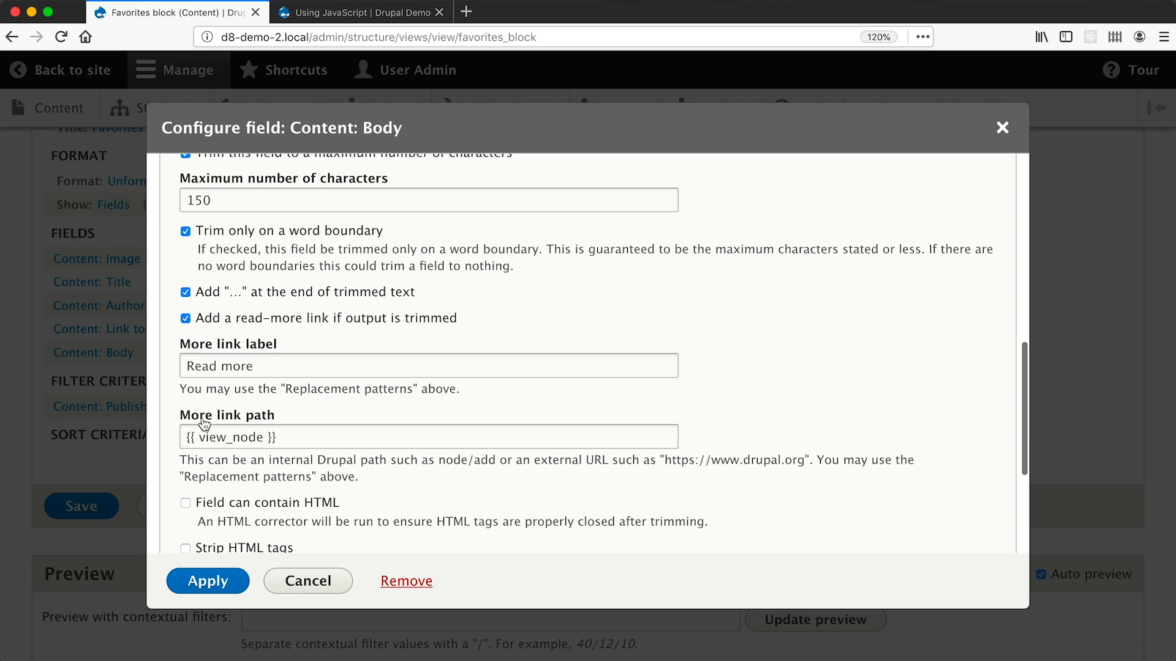
{"action": "left_click", "coordinate": [304, 433]}
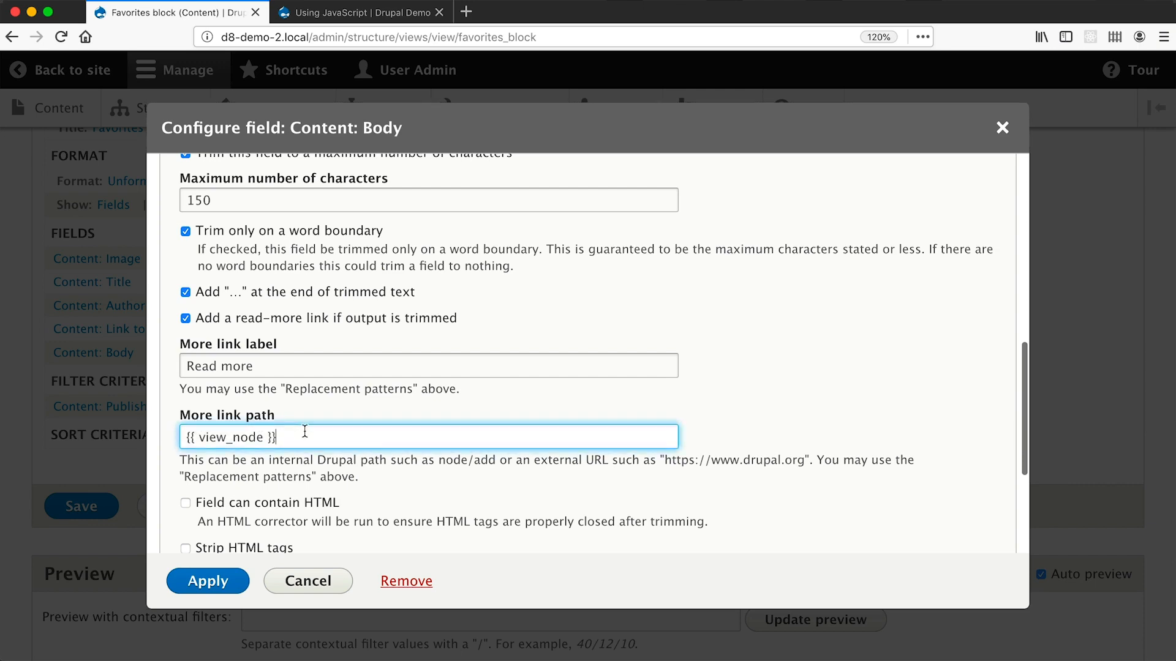
{"action": "left_click", "coordinate": [310, 581]}
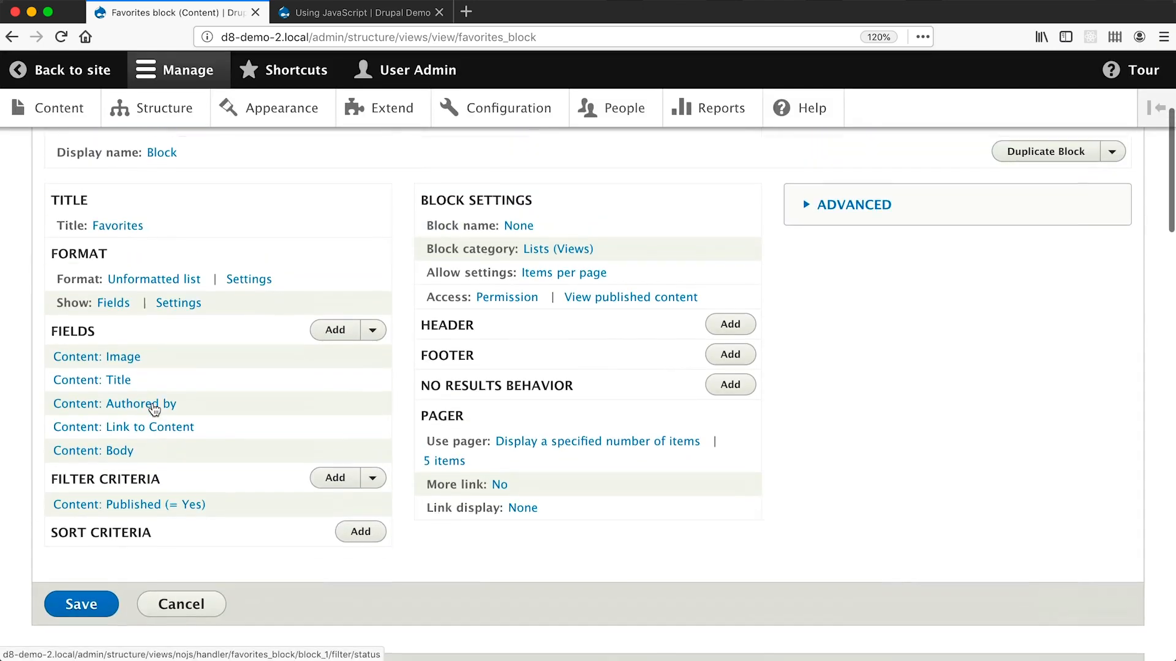
Step: Compare the directory-mockups Favorites block design with the view's preview, examining the node path line under Random article's author
{"action": "key", "text": "super+Tab"}
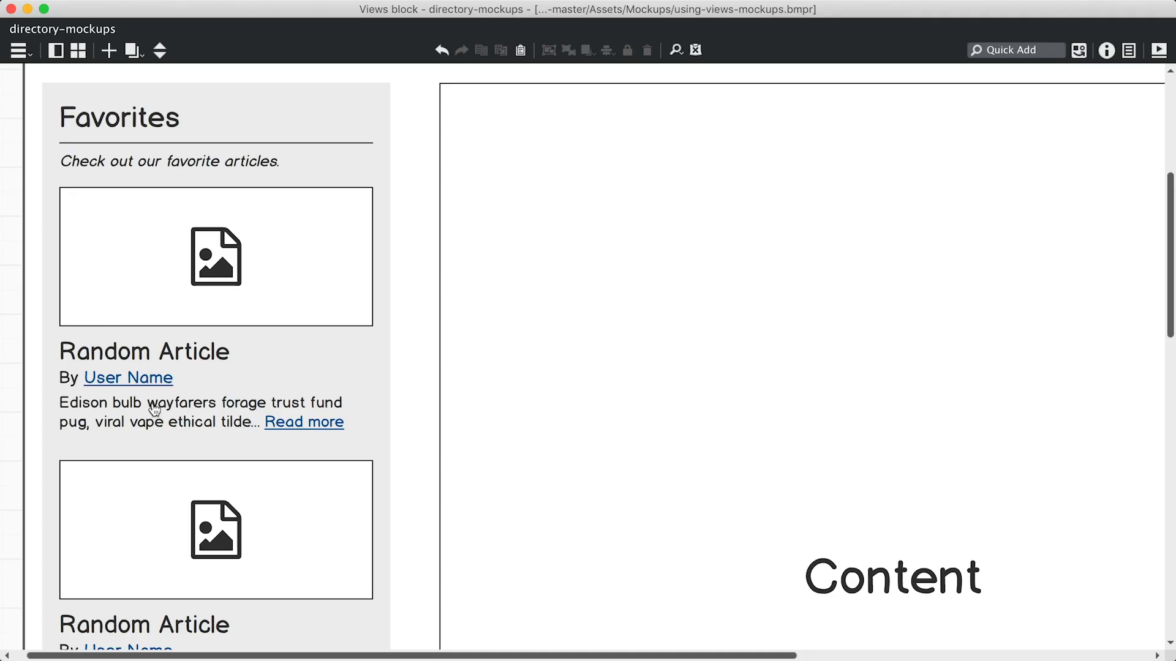
{"action": "key", "text": "super+Tab"}
{"action": "scroll", "coordinate": [152, 402], "scroll_direction": "down", "scroll_amount": 10}
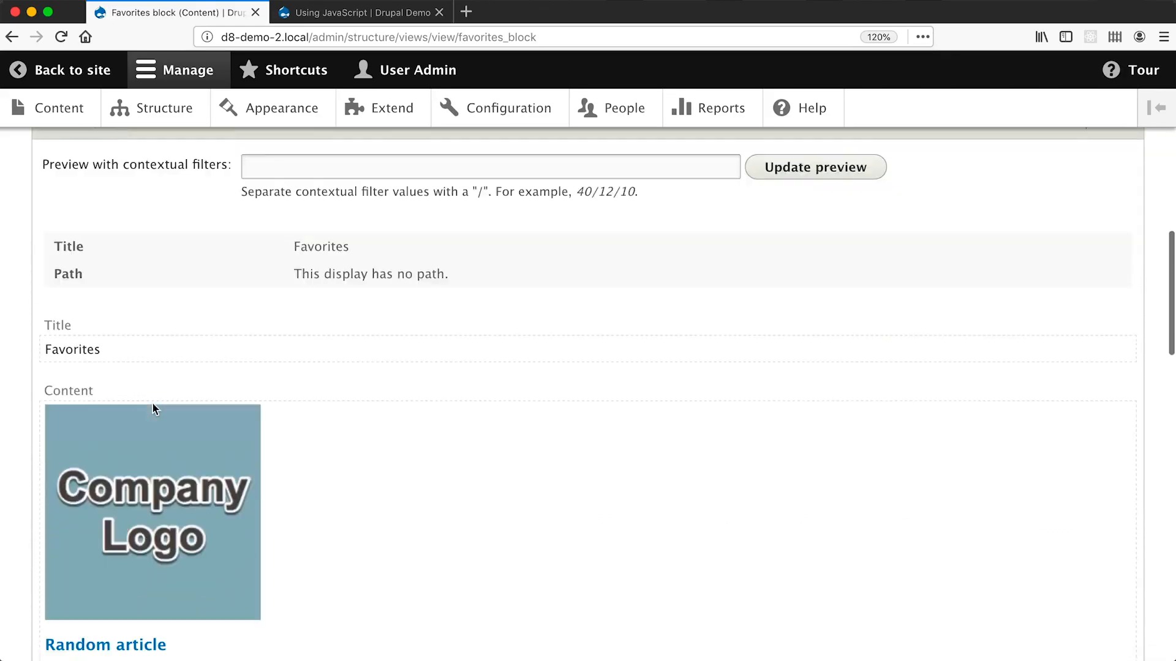
{"action": "scroll", "coordinate": [152, 402], "scroll_direction": "down", "scroll_amount": 5}
{"action": "left_click_drag", "start_coordinate": [98, 435], "coordinate": [42, 436]}
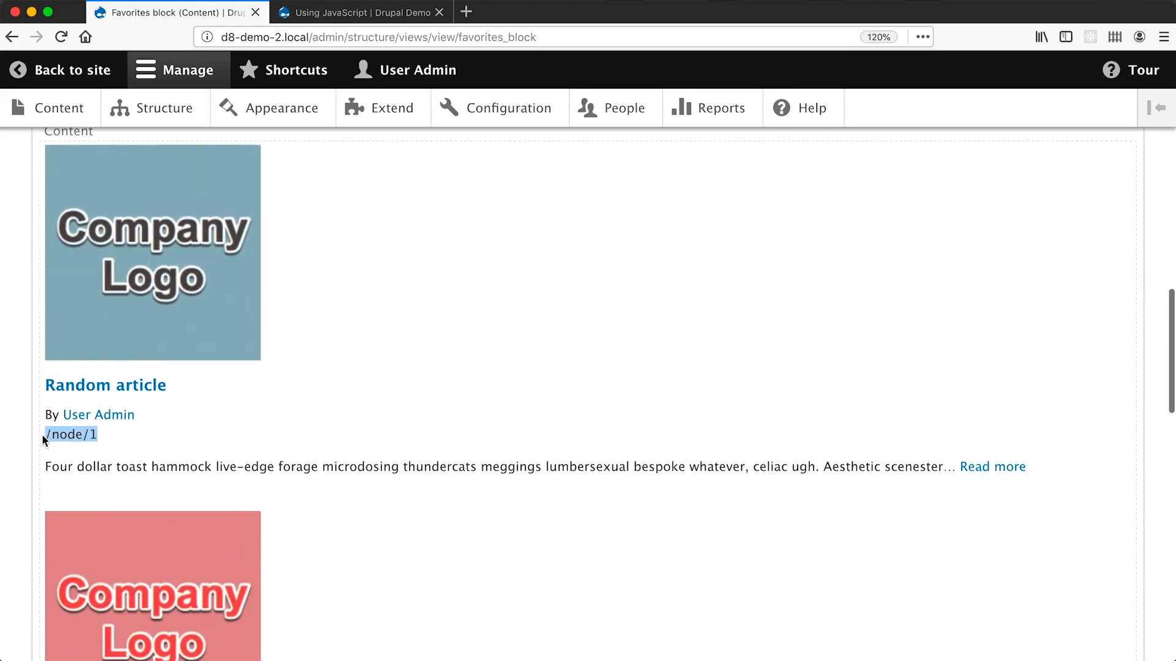
{"action": "left_click", "coordinate": [58, 435]}
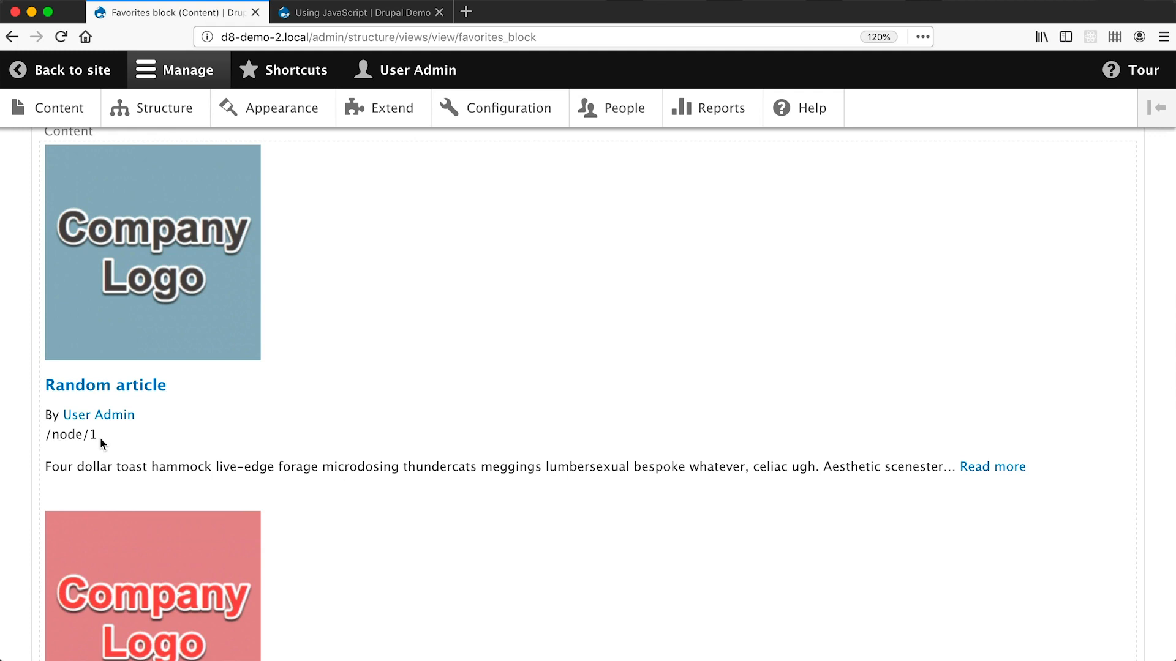
Step: Exclude the Content: Link to Content field from display, apply the configuration, and check the preview
{"action": "scroll", "coordinate": [101, 437], "scroll_direction": "up", "scroll_amount": 10}
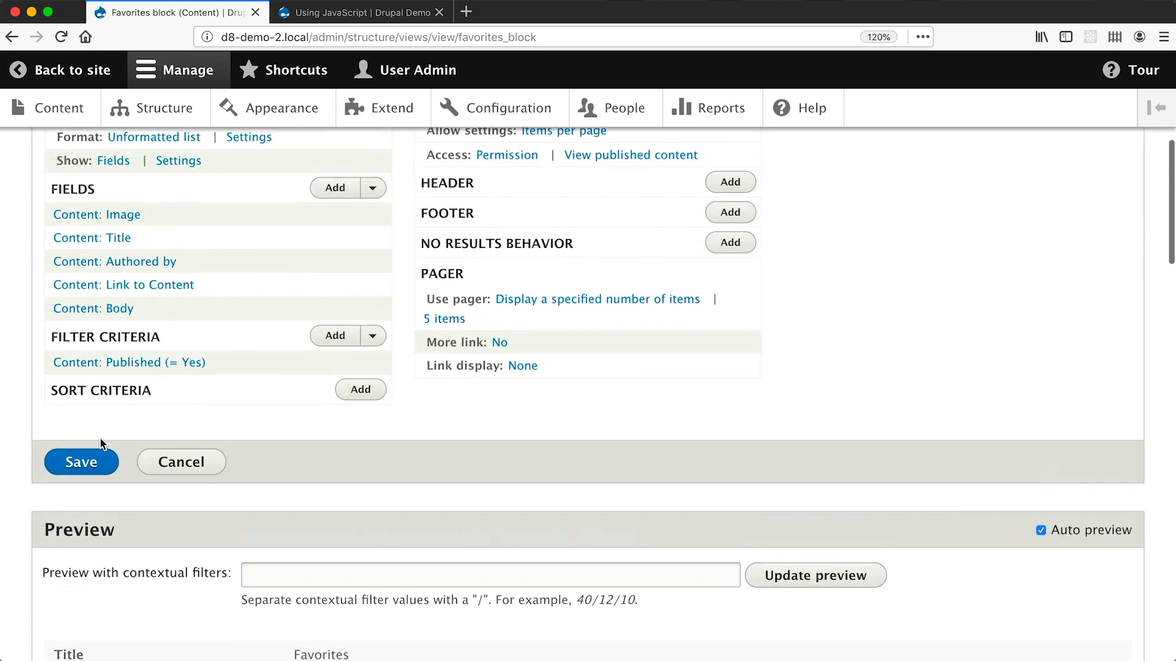
{"action": "left_click", "coordinate": [162, 290]}
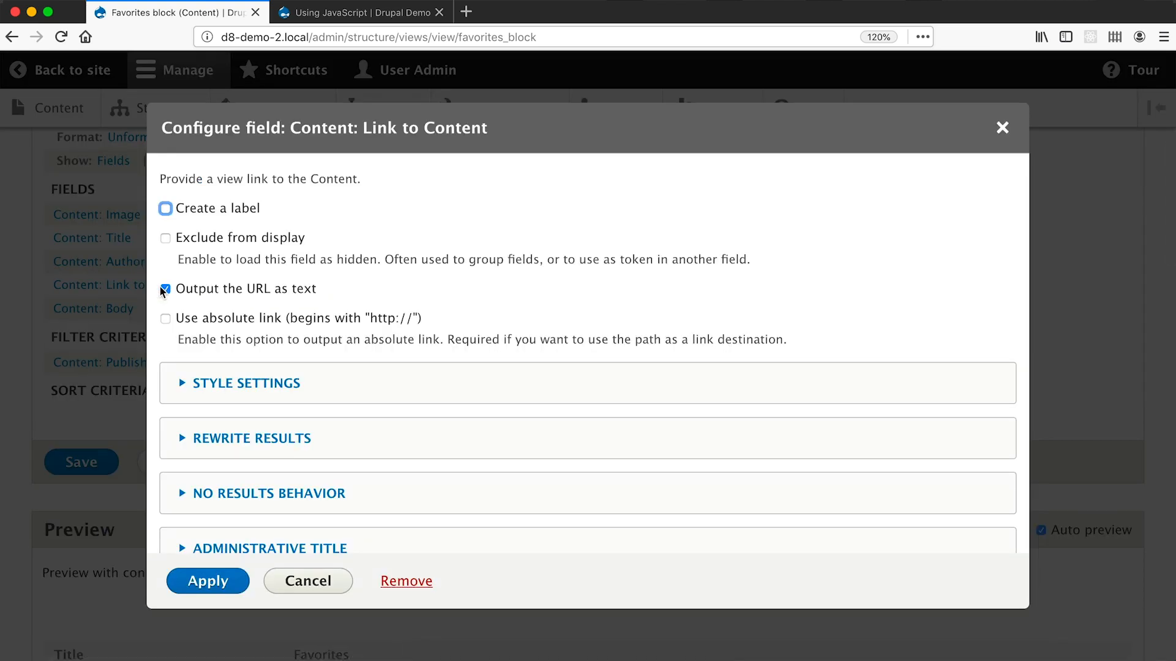
{"action": "left_click", "coordinate": [192, 242]}
{"action": "left_click", "coordinate": [207, 581]}
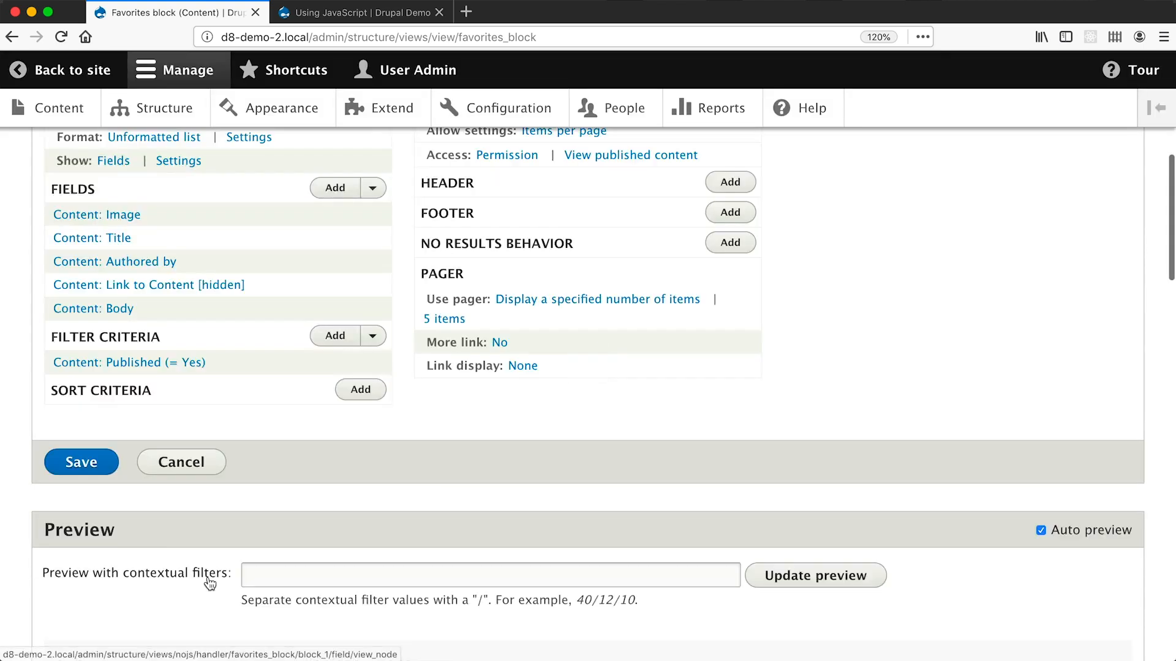
{"action": "scroll", "coordinate": [211, 583], "scroll_direction": "down", "scroll_amount": 10}
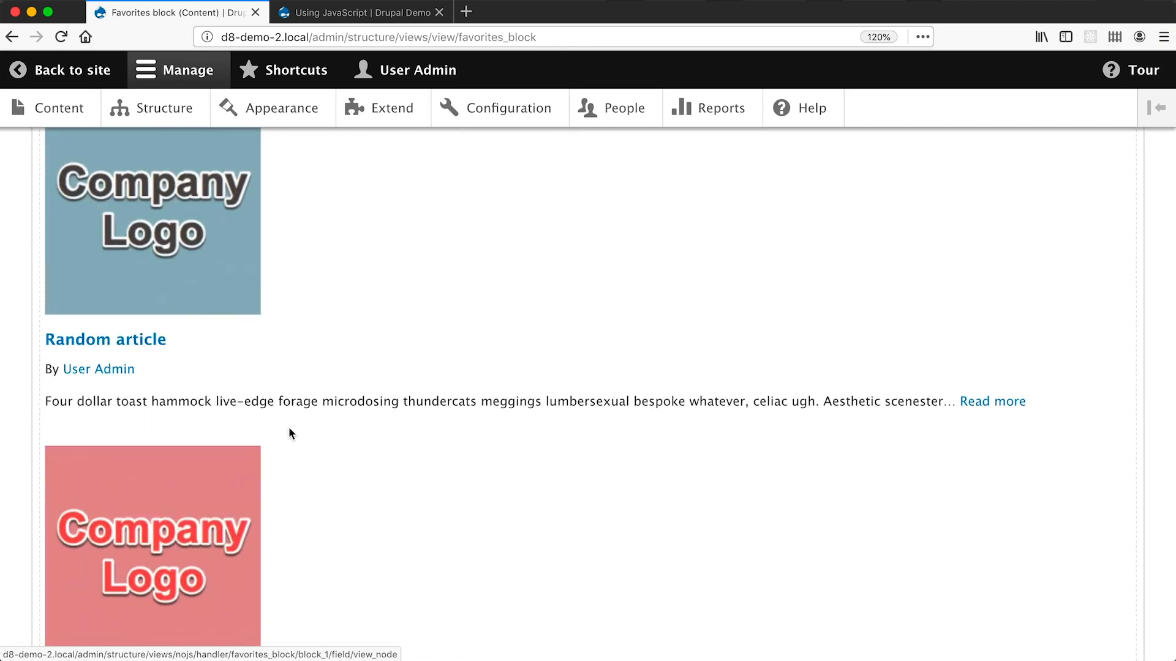
Step: Save the view and review all the Favorites block's articles on the site's home page
{"action": "scroll", "coordinate": [289, 427], "scroll_direction": "up", "scroll_amount": 8}
{"action": "left_click", "coordinate": [76, 339]}
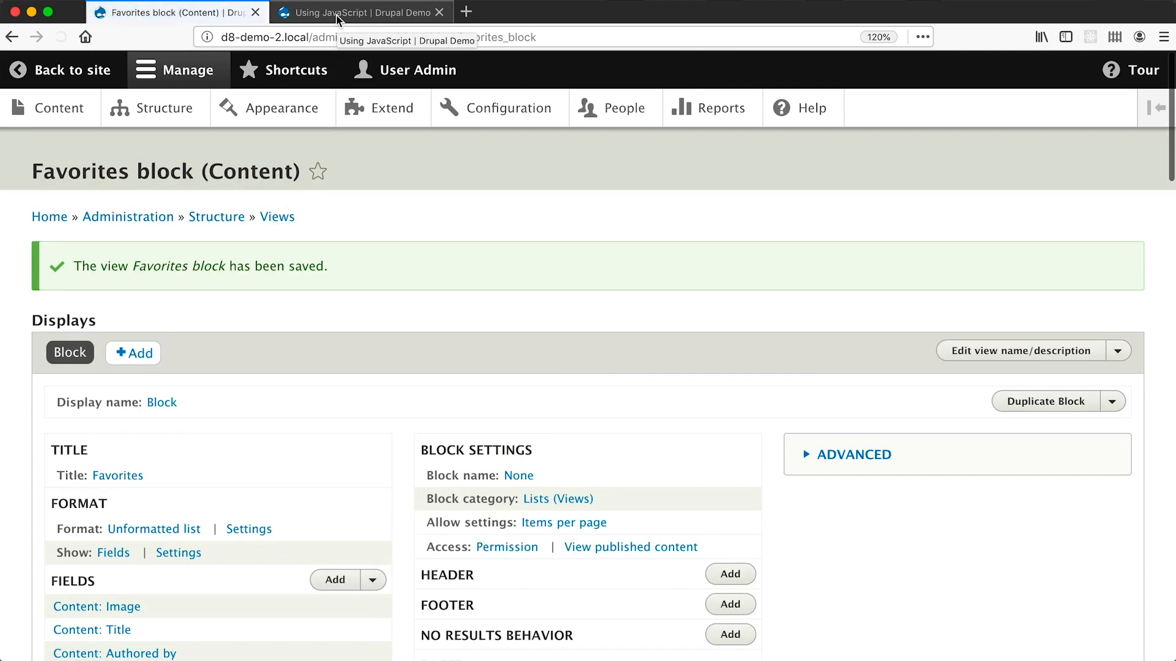
{"action": "left_click", "coordinate": [336, 16]}
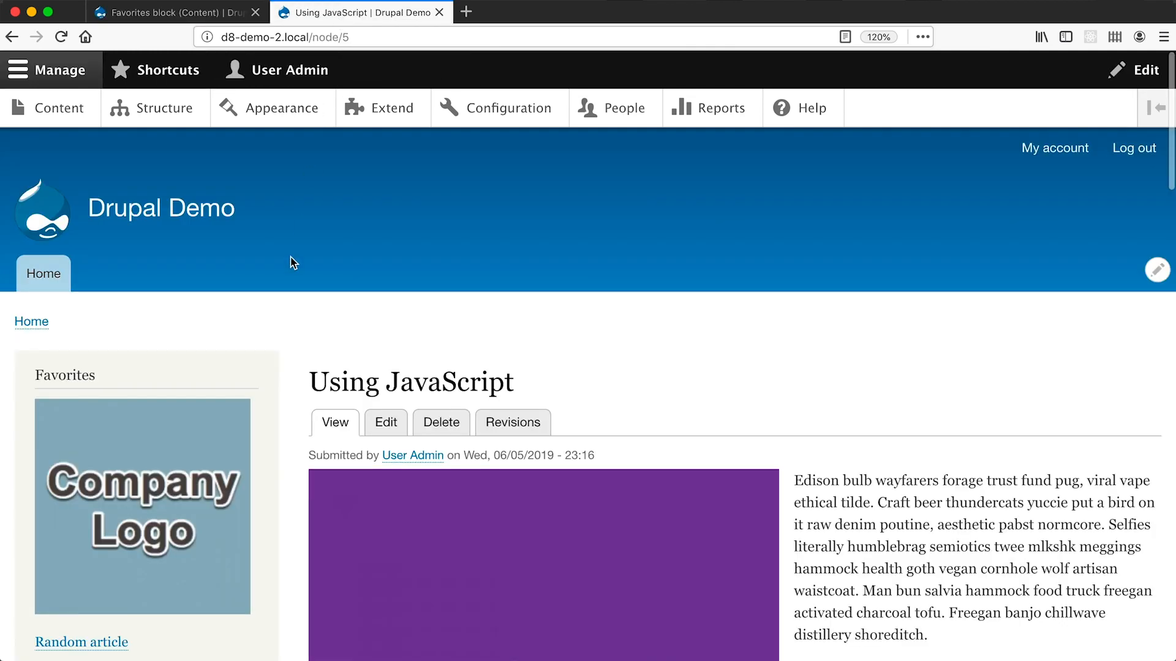
{"action": "left_click", "coordinate": [196, 230]}
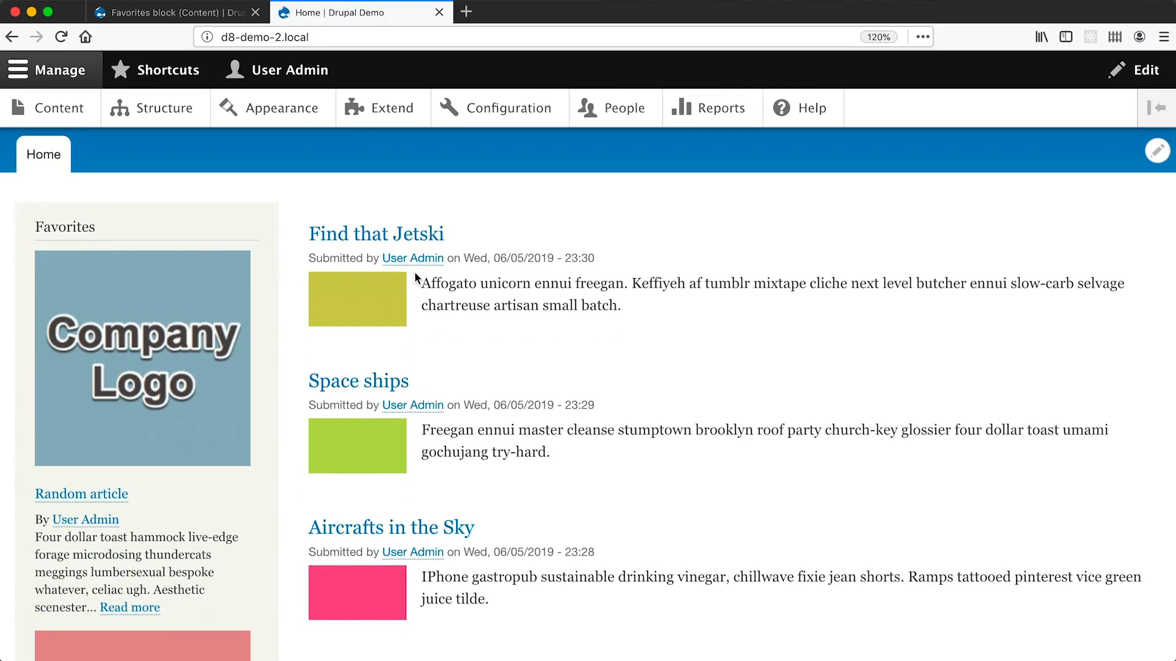
{"action": "scroll", "coordinate": [414, 270], "scroll_direction": "up", "scroll_amount": 2}
{"action": "scroll", "coordinate": [414, 270], "scroll_direction": "down", "scroll_amount": 5}
{"action": "scroll", "coordinate": [415, 277], "scroll_direction": "down", "scroll_amount": 15}
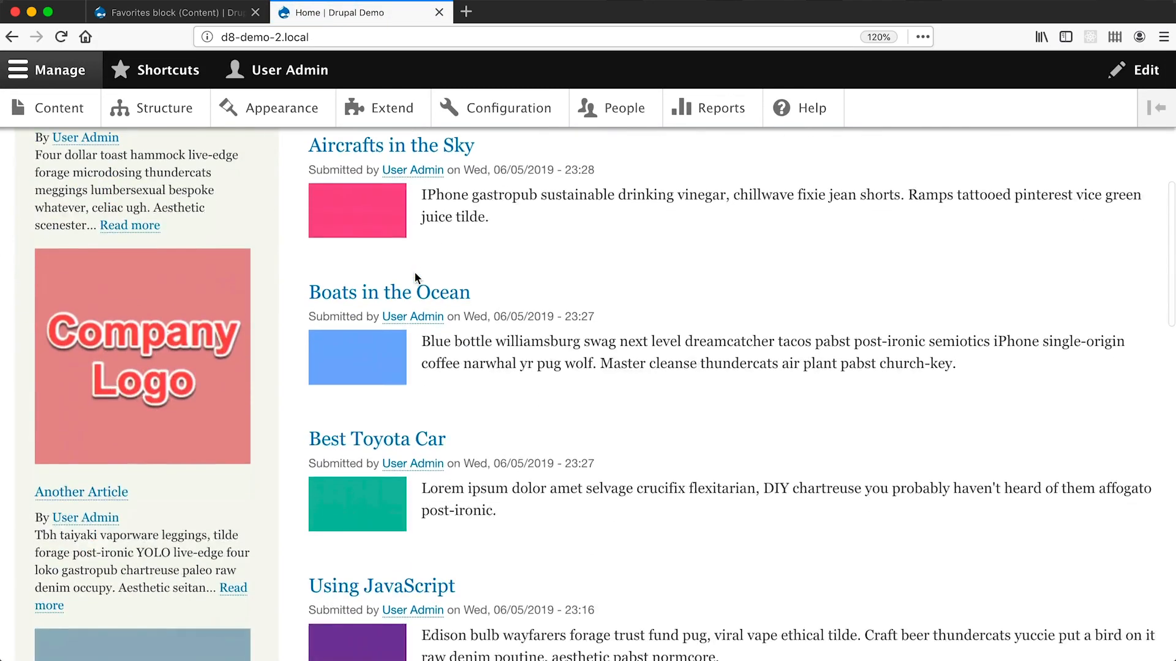
{"action": "scroll", "coordinate": [414, 276], "scroll_direction": "down", "scroll_amount": 3}
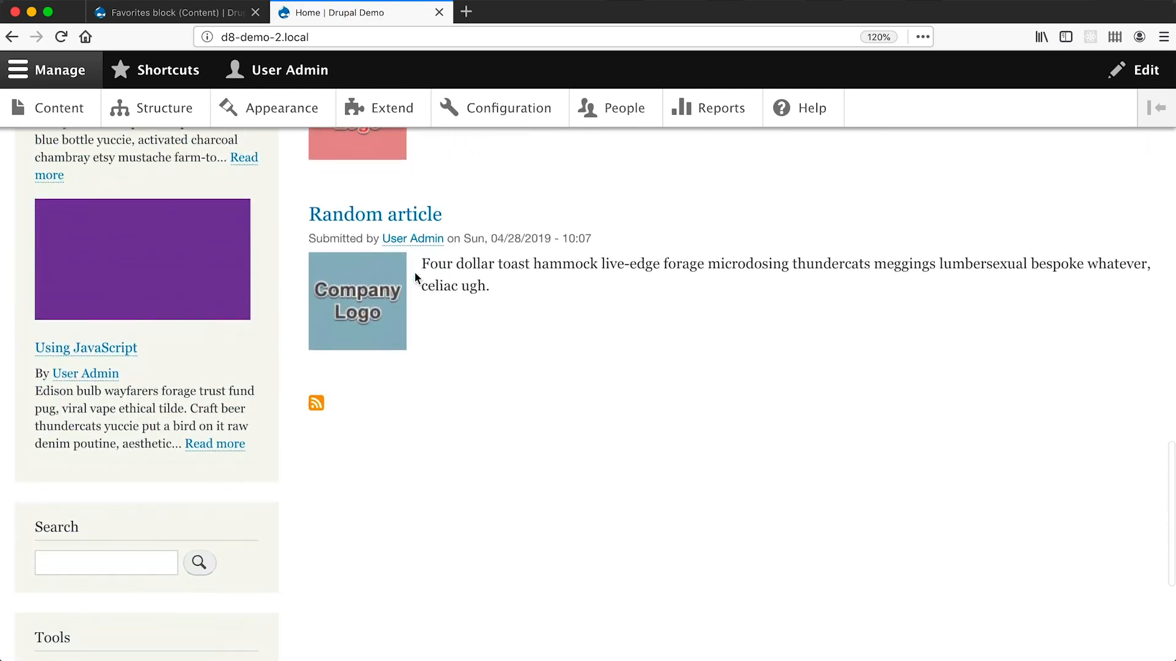